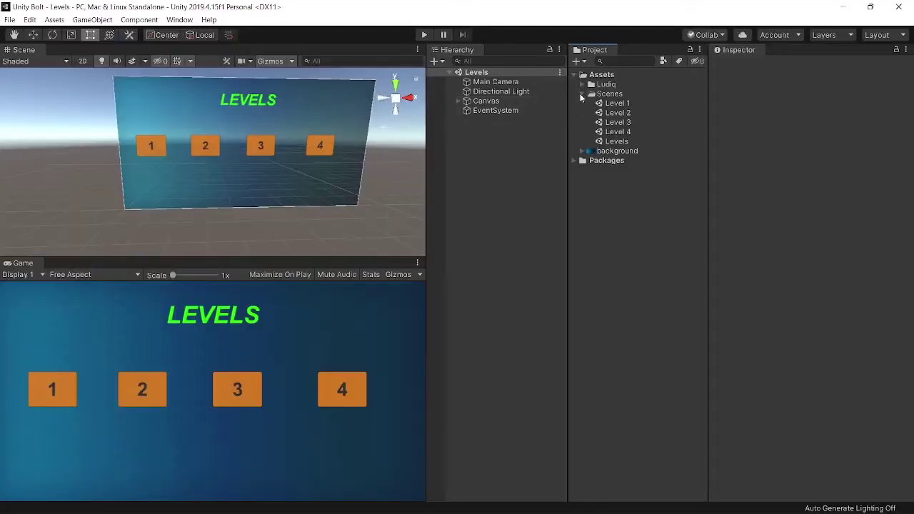
# - Collapse the Scenes folder in the Project panel so the level scenes are hidden
pyautogui.click(582, 95)
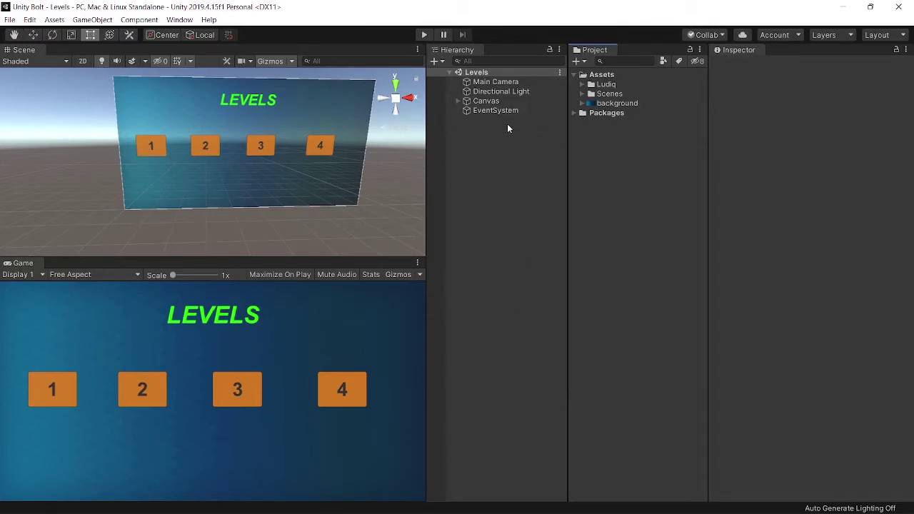
# - Create a new folder under Assets named Scripts
pyautogui.click(578, 61)
pyautogui.click(600, 74)
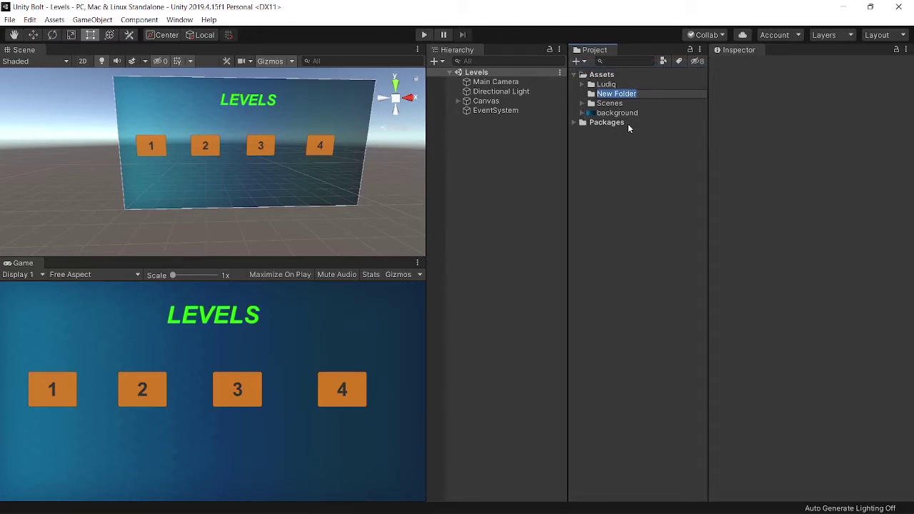
pyautogui.write('Script')
pyautogui.write('s')
pyautogui.press('Return')
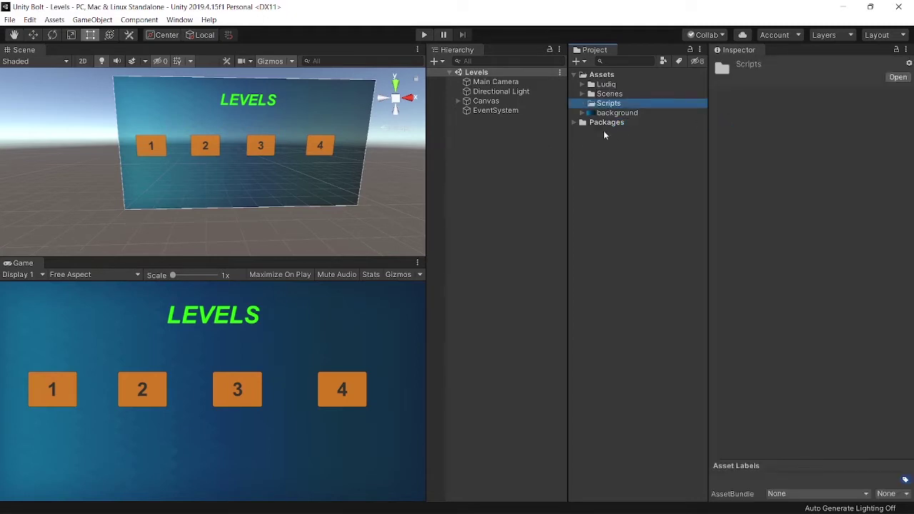
# - Create a C# script named LevelManager inside the Scripts folder
pyautogui.click(578, 62)
pyautogui.click(601, 84)
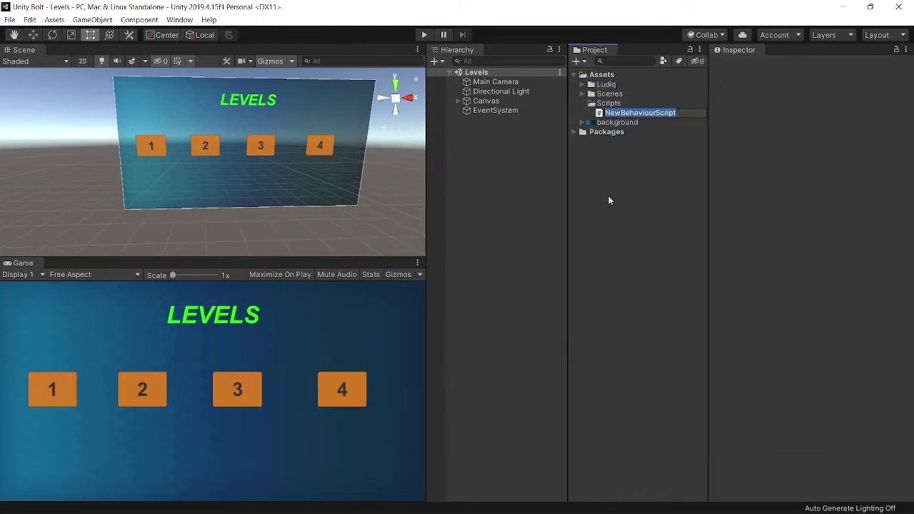
pyautogui.write('LevelMa')
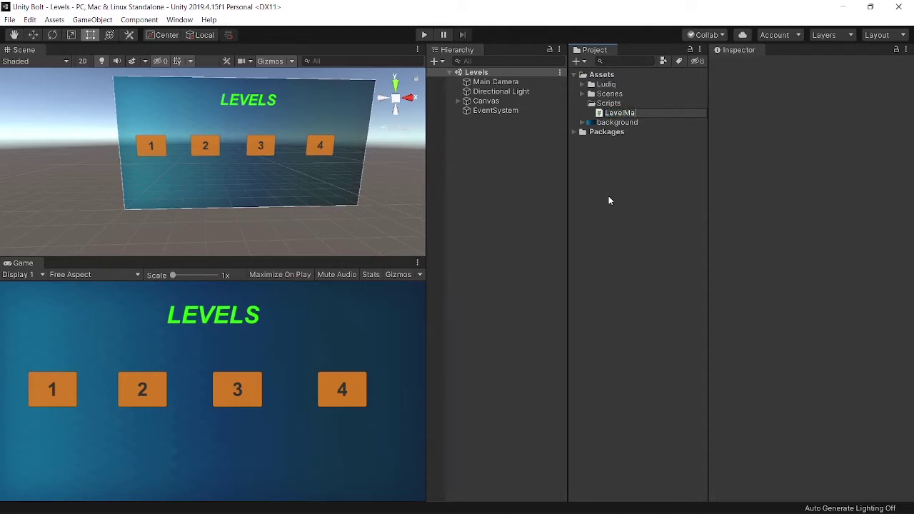
pyautogui.write('h=gaer')
pyautogui.press('BackSpace')
pyautogui.press('BackSpace')
pyautogui.press('BackSpace')
pyautogui.press('BackSpace')
pyautogui.press('BackSpace')
pyautogui.press('BackSpace')
pyautogui.write('ana')
pyautogui.write('ger')
pyautogui.press('Return')
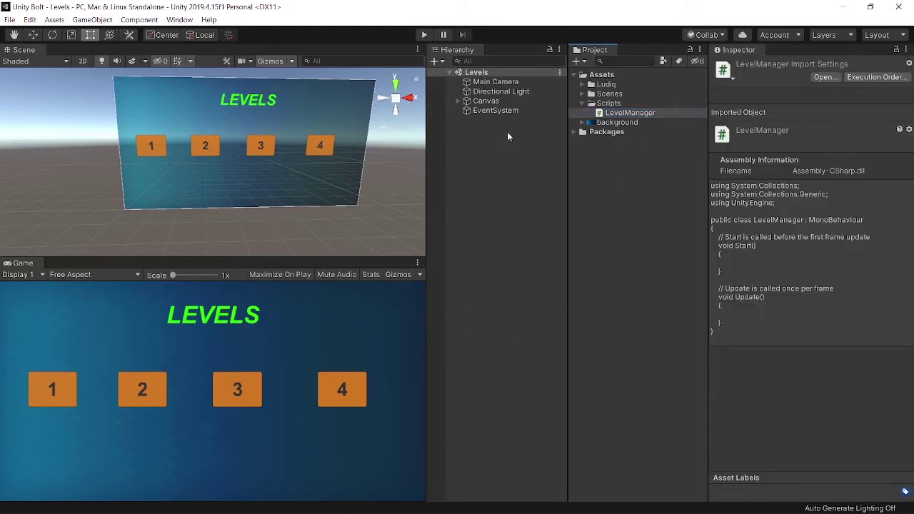
# - Open LevelManager in Visual Studio and declare 'public GameObject[] levelButtons;' in the class
pyautogui.doubleClick(625, 115)
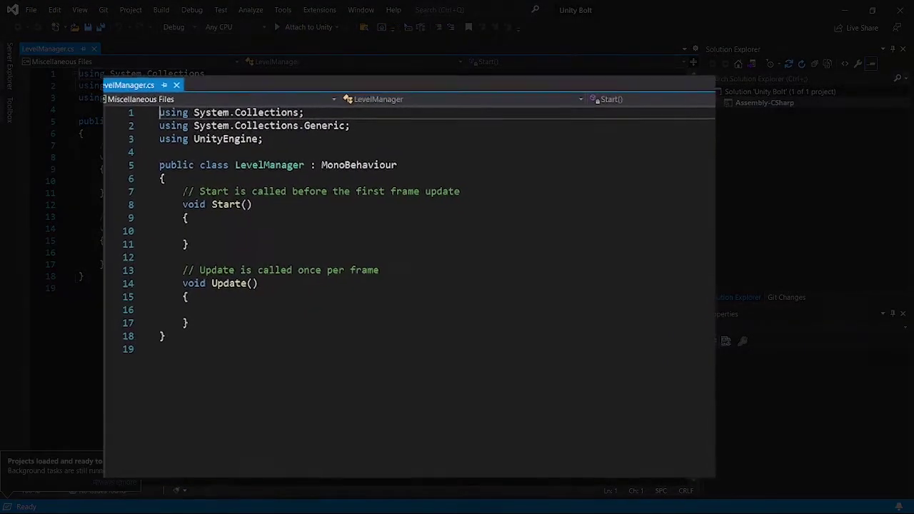
pyautogui.press('Return')
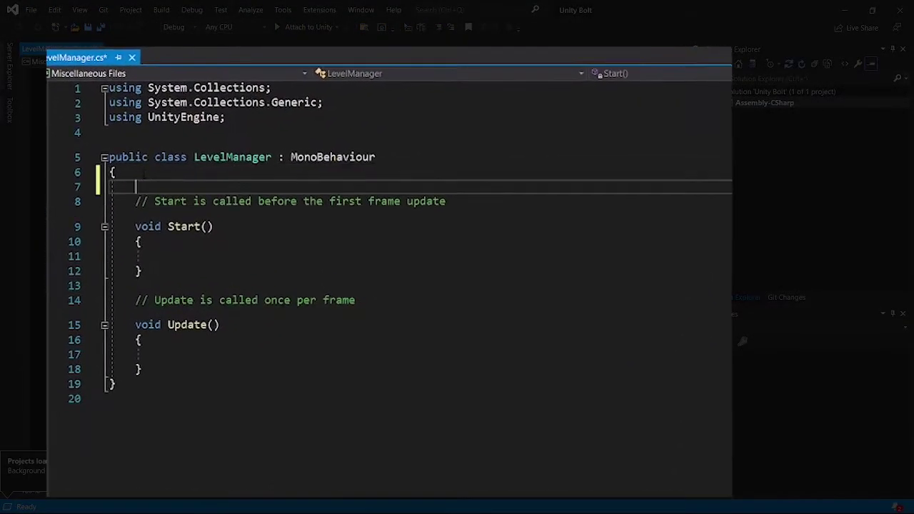
pyautogui.write('public ')
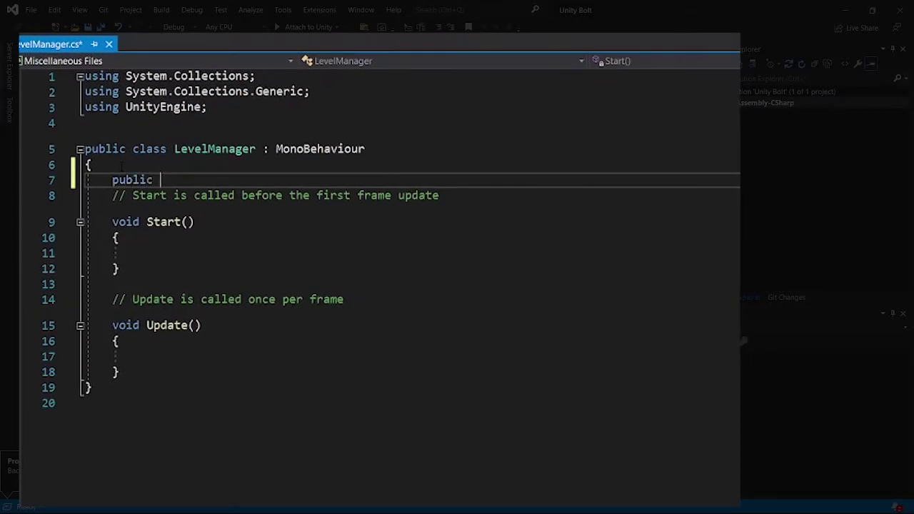
pyautogui.write('Gam')
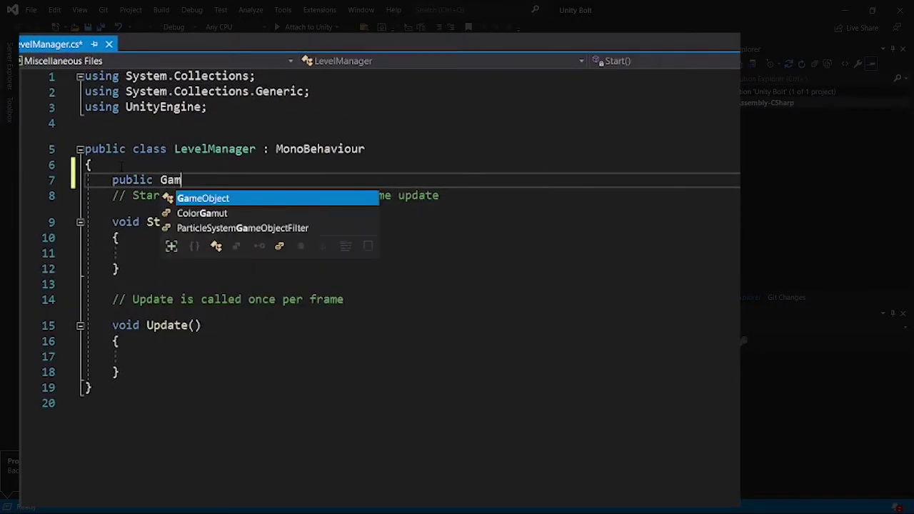
pyautogui.write('e')
pyautogui.press('Tab')
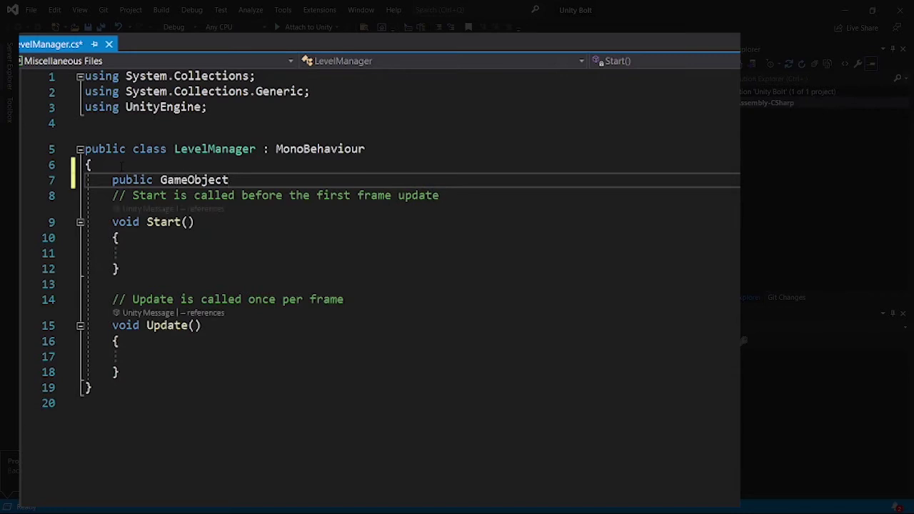
pyautogui.write('[]')
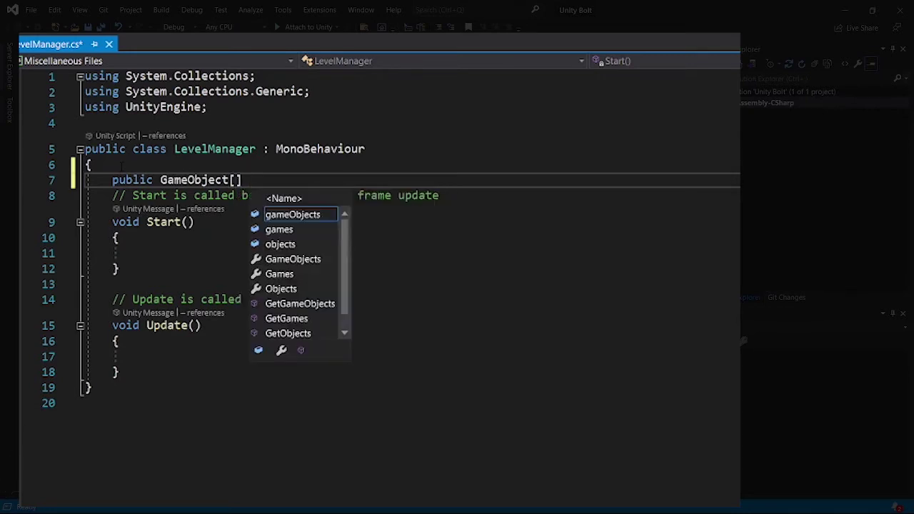
pyautogui.write(' bu')
pyautogui.press('BackSpace')
pyautogui.press('BackSpace')
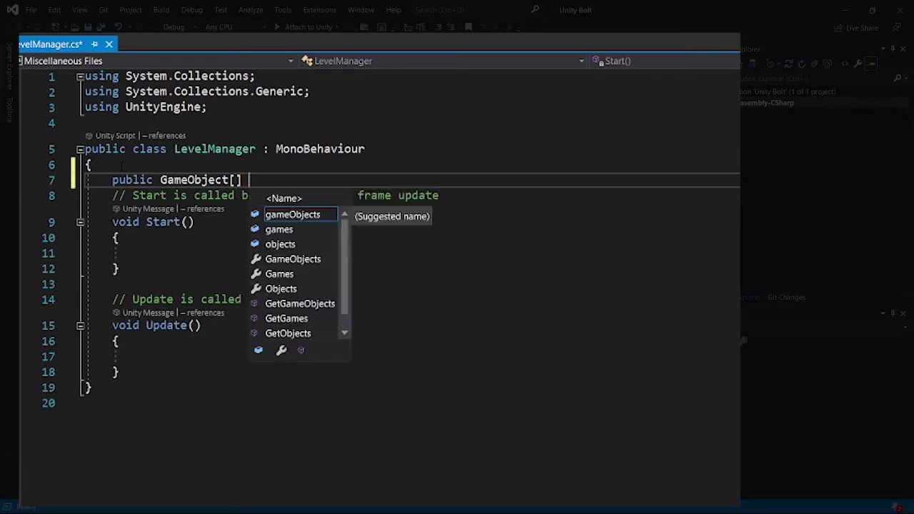
pyautogui.write('But')
pyautogui.press('BackSpace')
pyautogui.press('BackSpace')
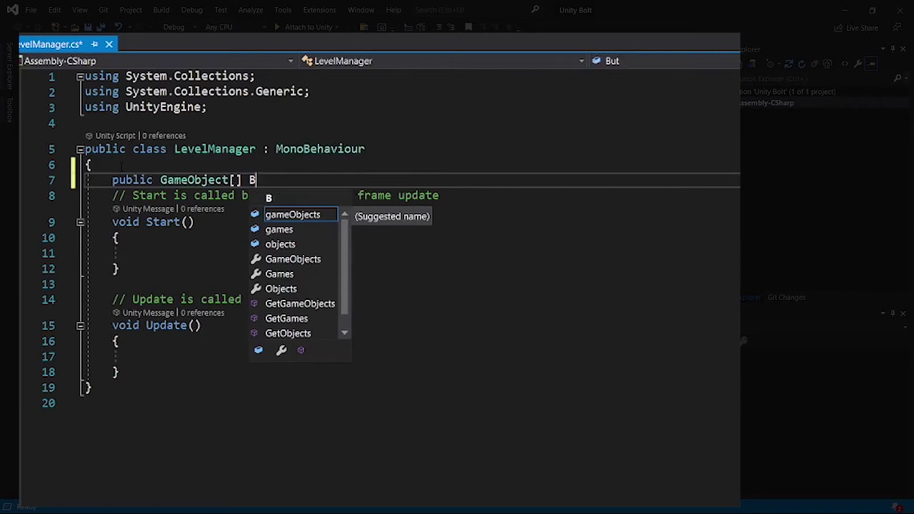
pyautogui.press('BackSpace')
pyautogui.press('BackSpace')
pyautogui.write('v')
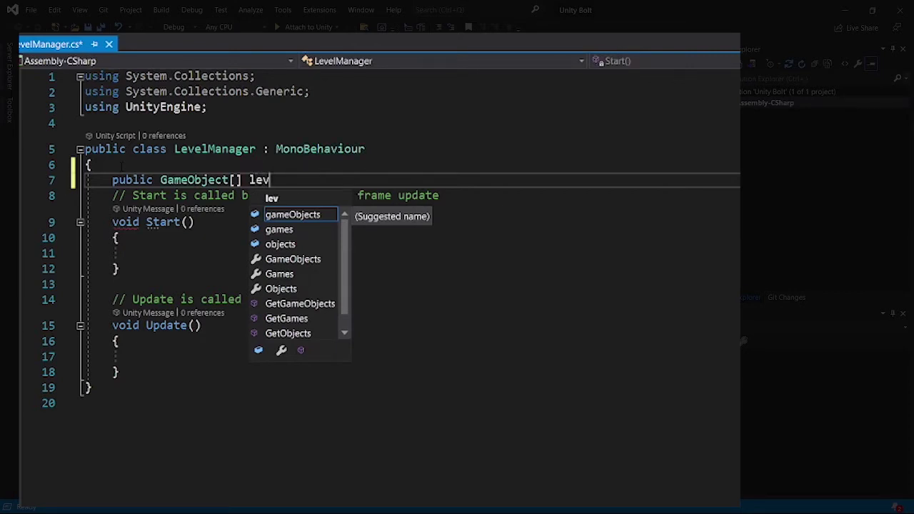
pyautogui.write('el')
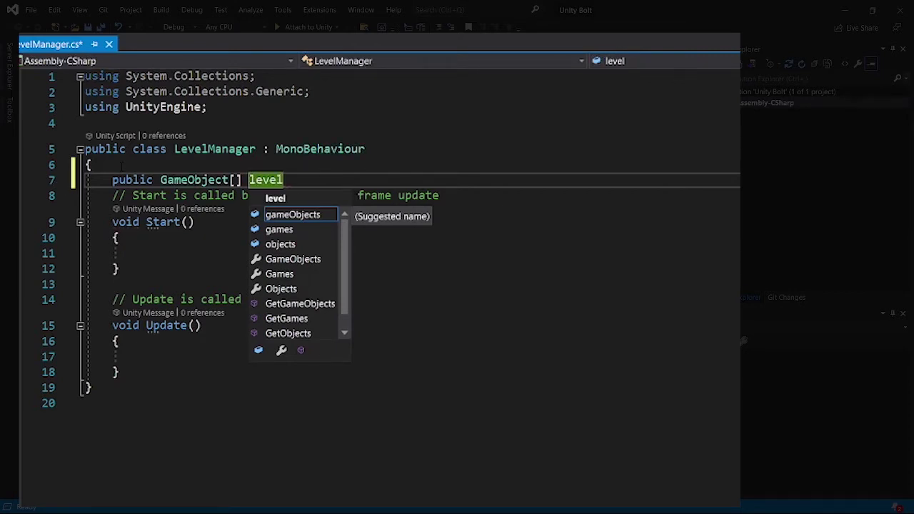
pyautogui.write('Bu')
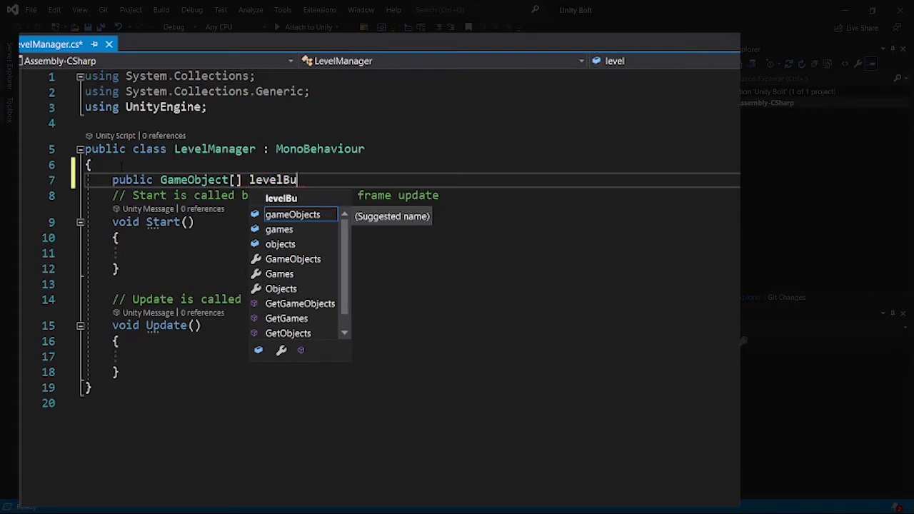
pyautogui.write('u')
pyautogui.press('BackSpace')
pyautogui.write('tto')
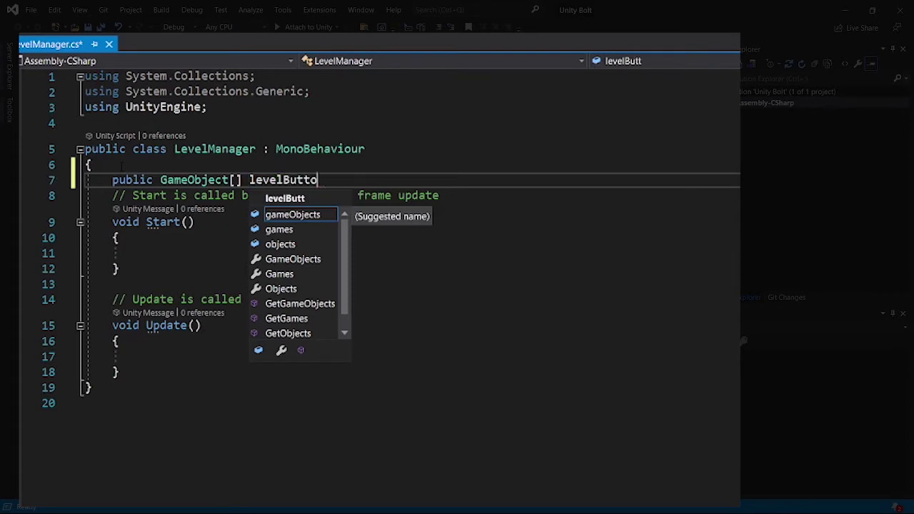
pyautogui.write('ns;')
pyautogui.press('Return')
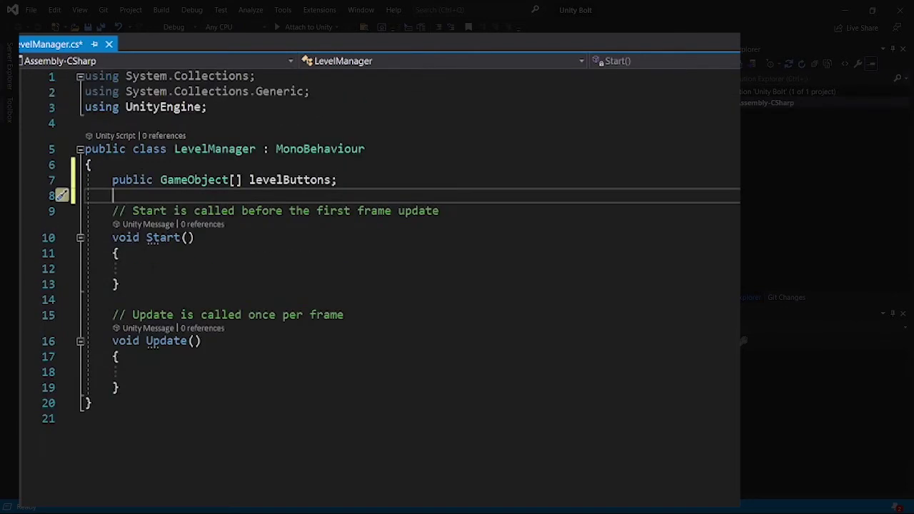
# - Delete the Update method and its comment from LevelManager
pyautogui.moveTo(165, 234)
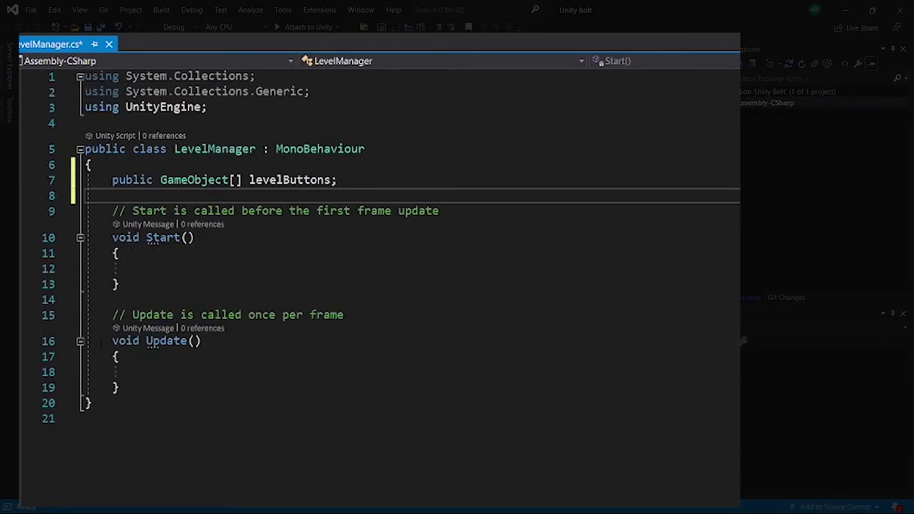
pyautogui.moveTo(112, 341); pyautogui.dragTo(119, 388)
pyautogui.press('BackSpace')
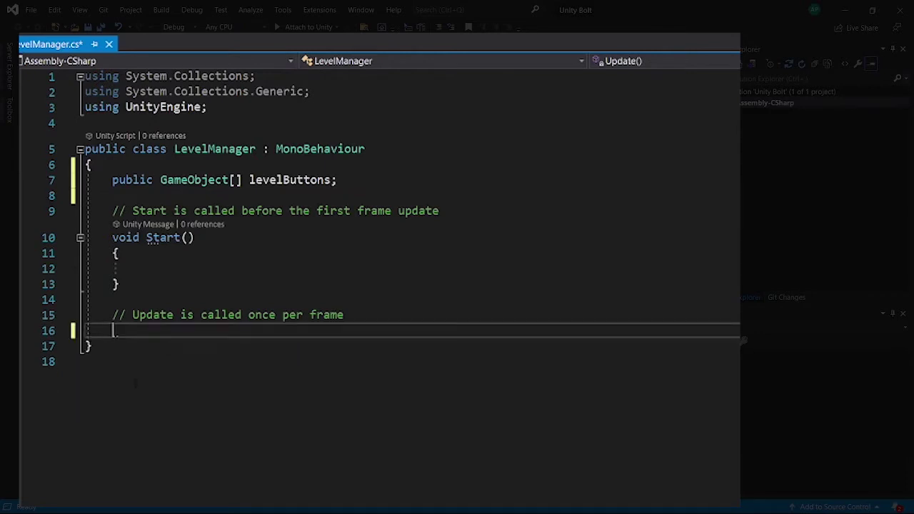
pyautogui.press('BackSpace')
pyautogui.press('BackSpace')
pyautogui.press('BackSpace')
pyautogui.press('BackSpace')
pyautogui.press('BackSpace')
pyautogui.press('BackSpace')
pyautogui.press('BackSpace')
pyautogui.press('BackSpace')
pyautogui.press('BackSpace')
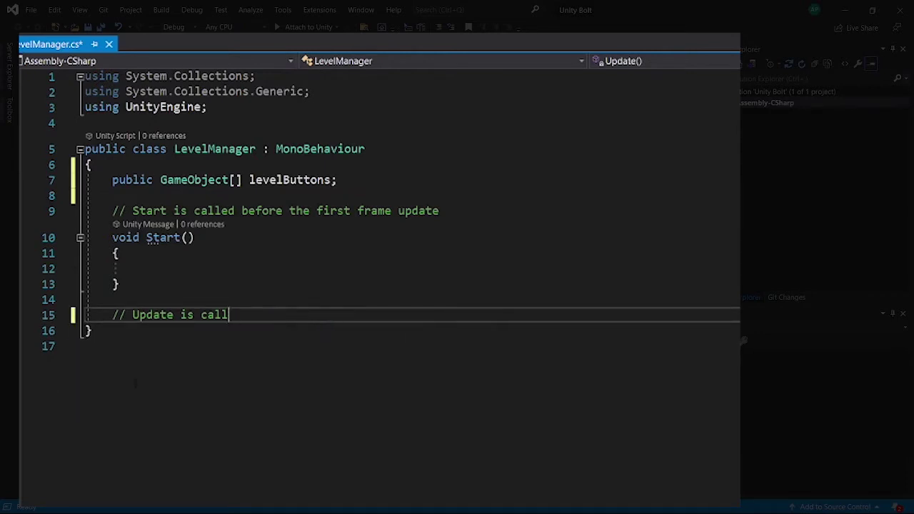
pyautogui.press('BackSpace')
pyautogui.press('BackSpace')
pyautogui.press('BackSpace')
pyautogui.press('BackSpace')
pyautogui.press('BackSpace')
pyautogui.press('BackSpace')
pyautogui.press('BackSpace')
pyautogui.press('BackSpace')
pyautogui.press('BackSpace')
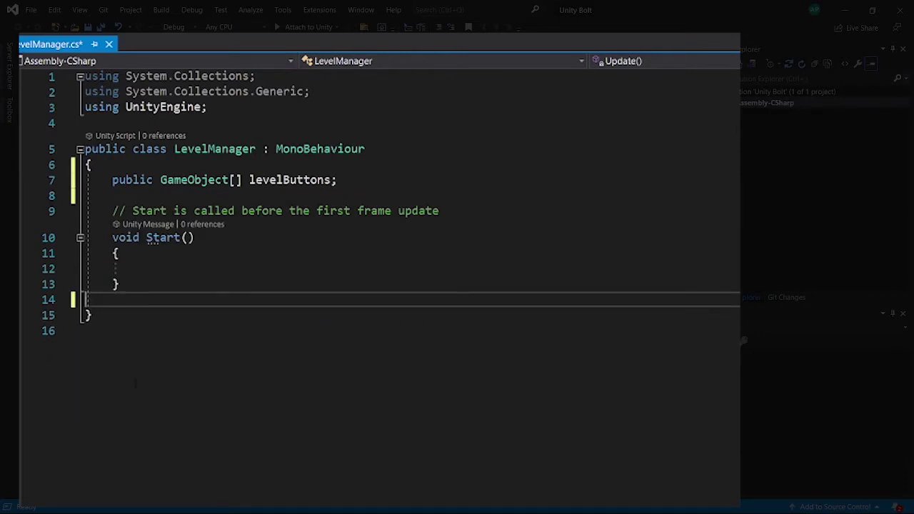
# - Add an empty Awake method below the levelButtons field using IntelliSense
pyautogui.click(188, 196)
pyautogui.press('Return')
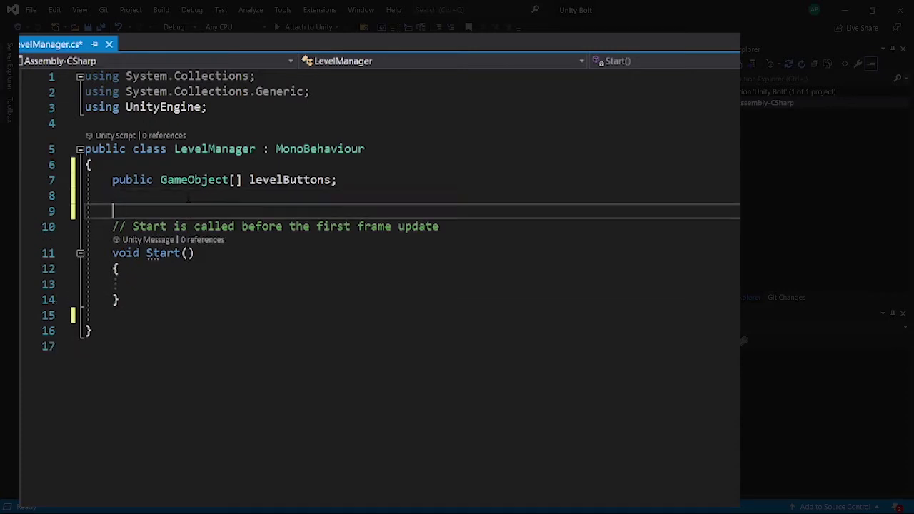
pyautogui.write('void ')
pyautogui.write('aw')
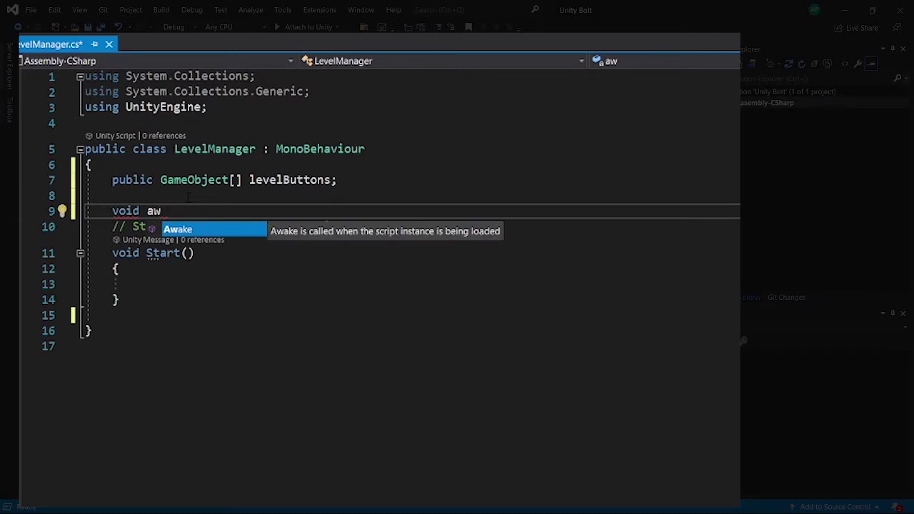
pyautogui.press('Tab')
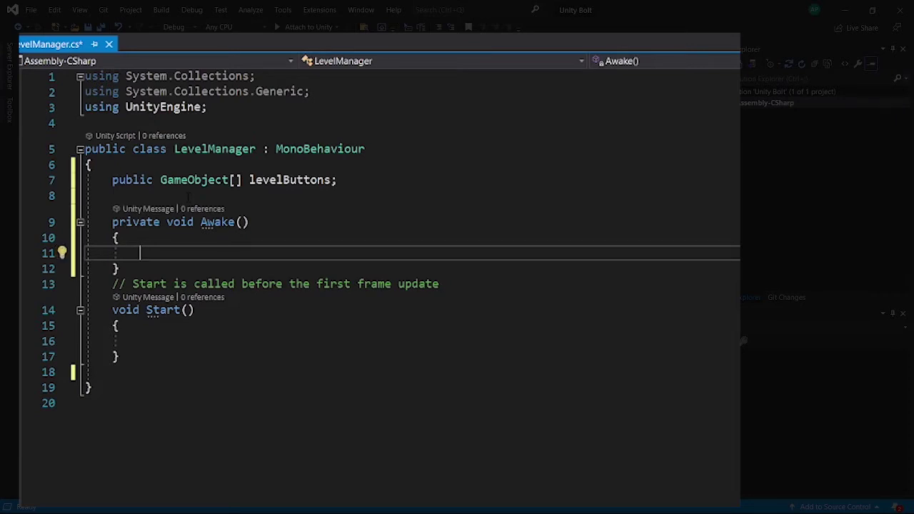
# - Begin an if statement inside Awake with 'if('
pyautogui.write('i')
pyautogui.write('f(')
# - Write the if condition PlayerPrefs.GetInt("levelUnlocked") == 0
pyautogui.write('play')
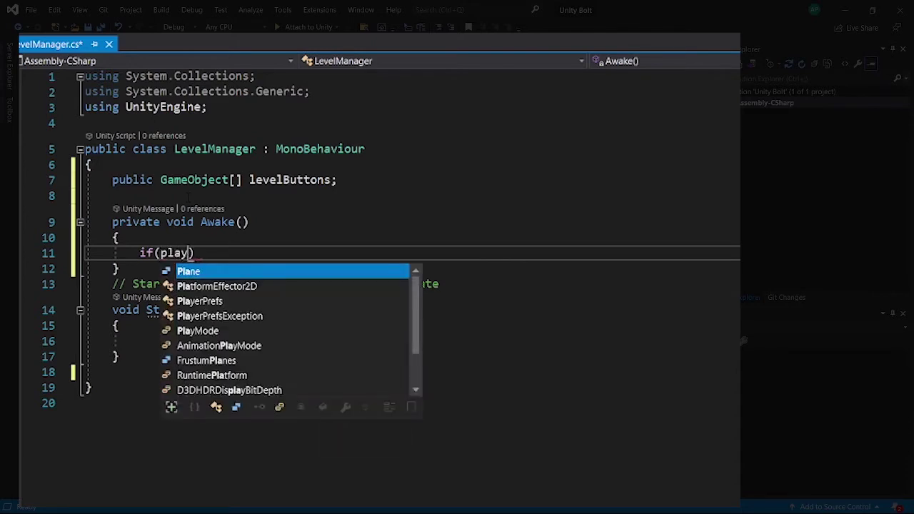
pyautogui.write('er')
pyautogui.press('Tab')
pyautogui.write('.')
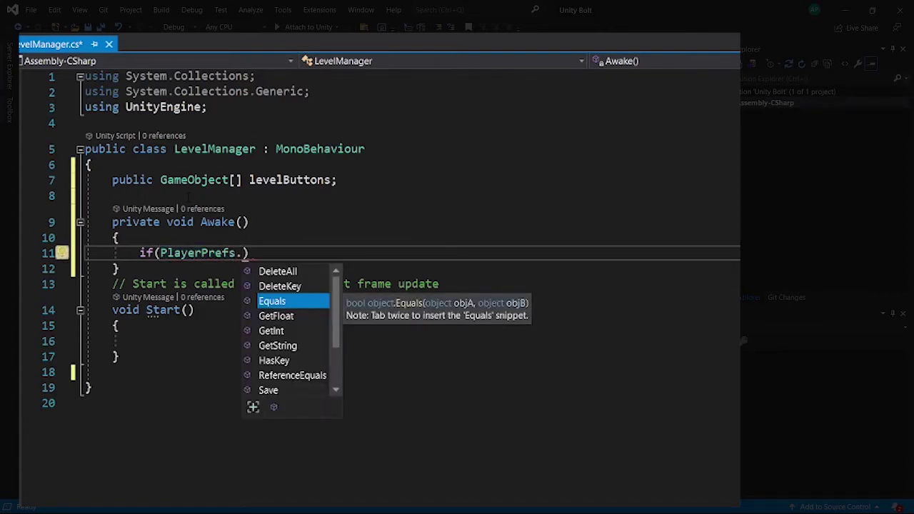
pyautogui.write('get')
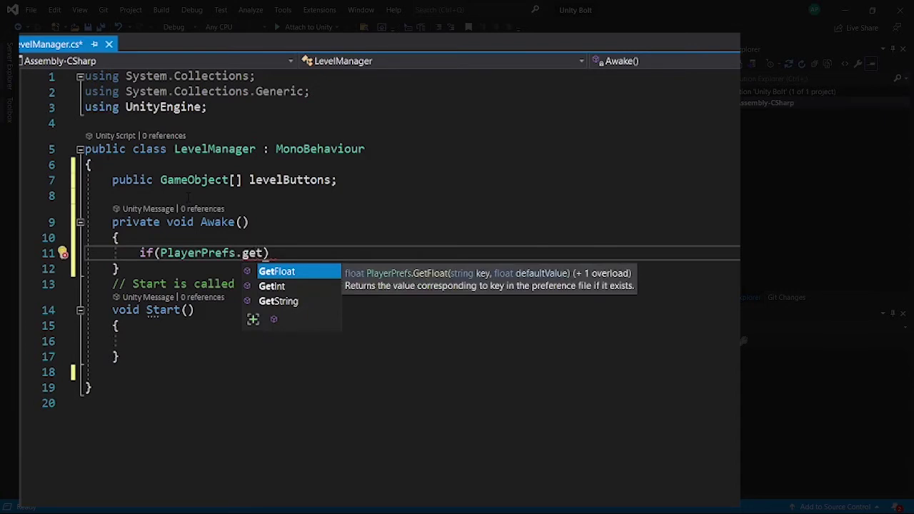
pyautogui.press('Down')
pyautogui.press('Tab')
pyautogui.write('(')
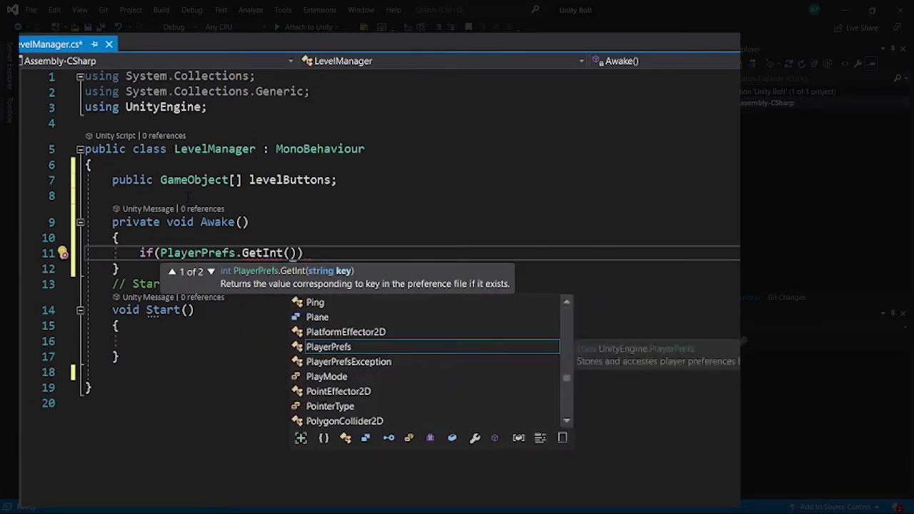
pyautogui.write('"level')
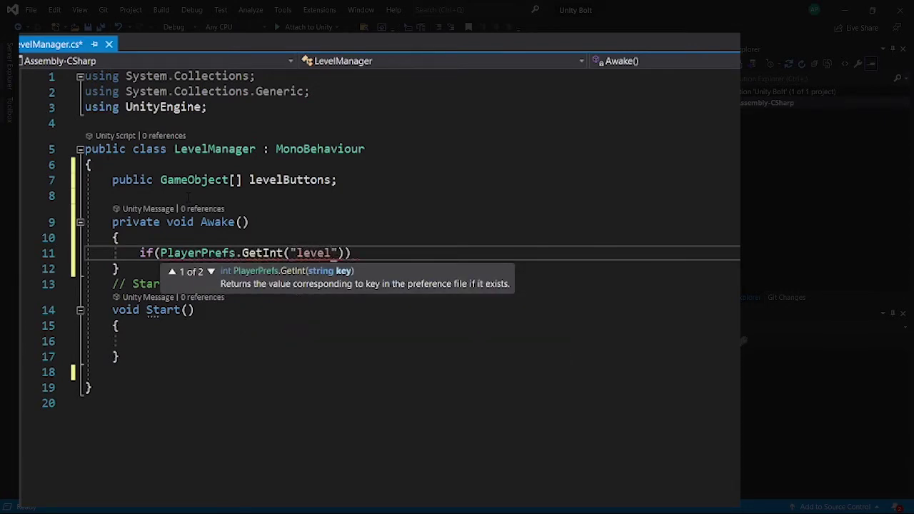
pyautogui.write('Unlo')
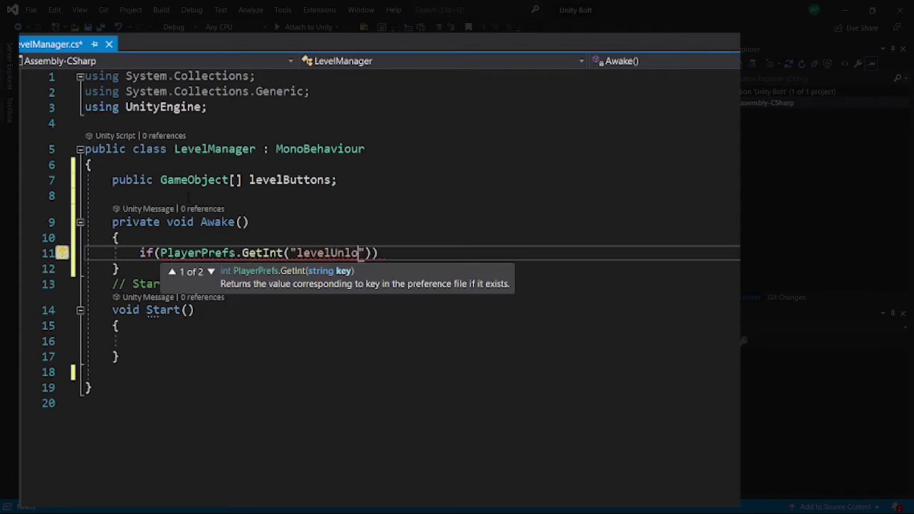
pyautogui.write('cked')
pyautogui.press('Right')
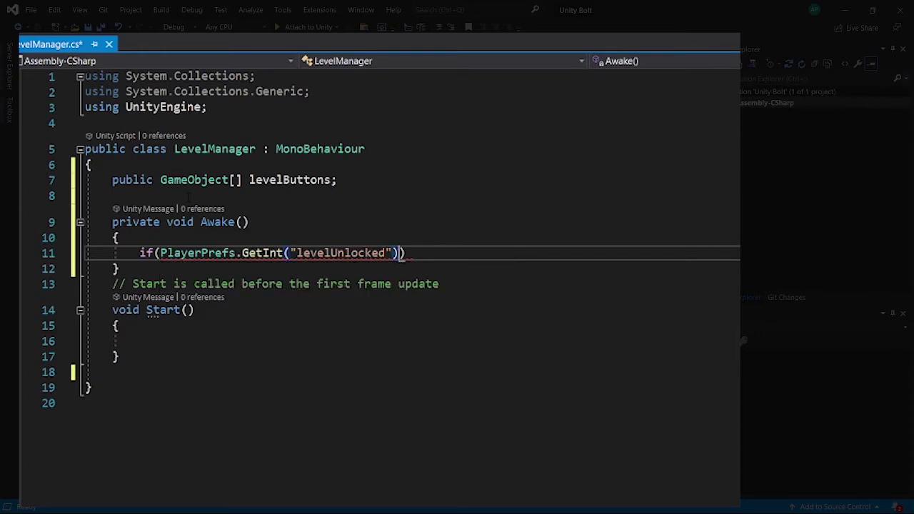
pyautogui.press('Right')
pyautogui.write('== ')
pyautogui.write('0')
pyautogui.press('Right')
# - Add a braced if body calling PlayerPrefs.SetInt("levelUnlocked", 0);
pyautogui.press('Return')
pyautogui.write('{')
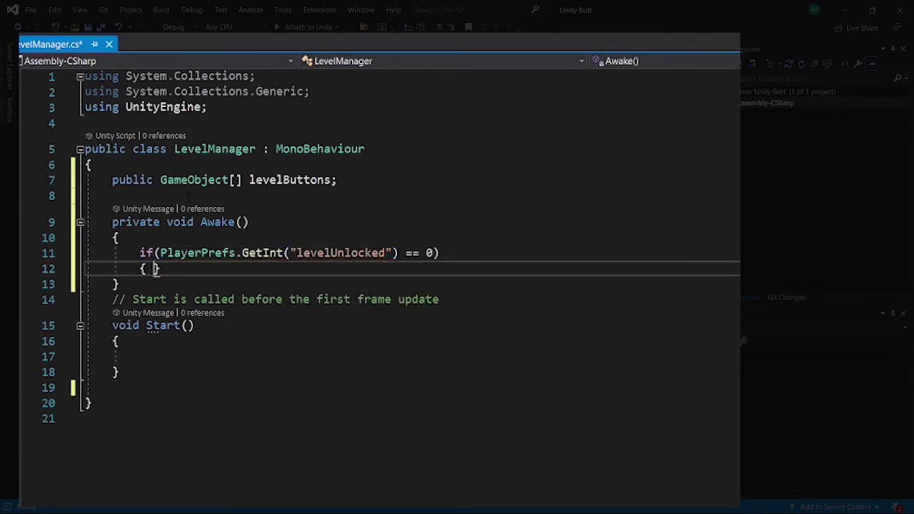
pyautogui.press('Return')
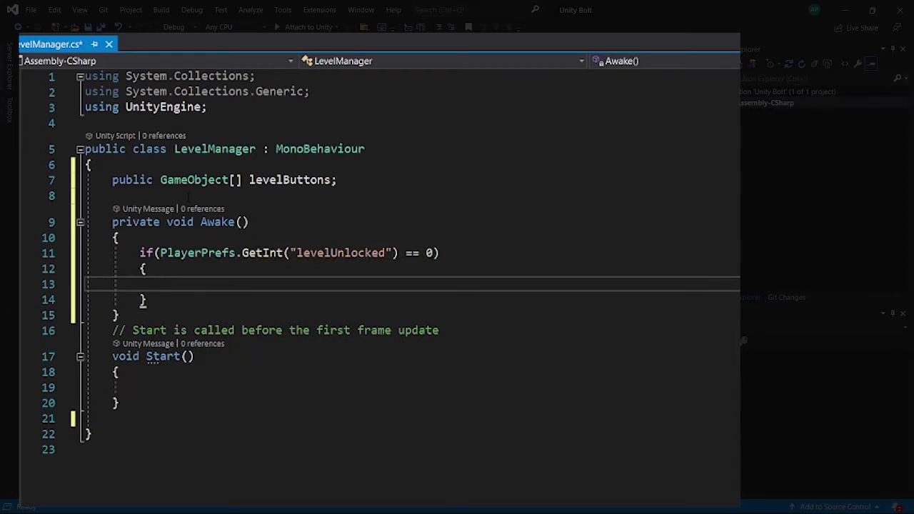
pyautogui.write('player')
pyautogui.press('Tab')
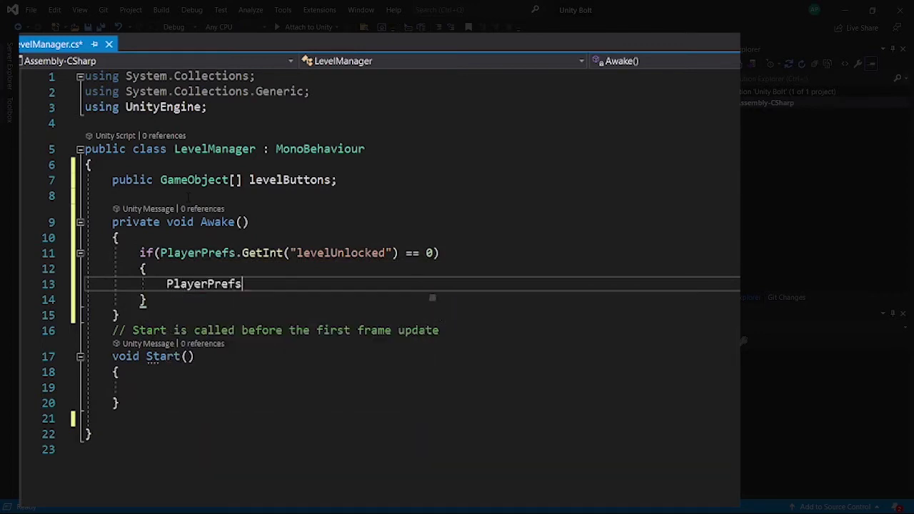
pyautogui.write('.')
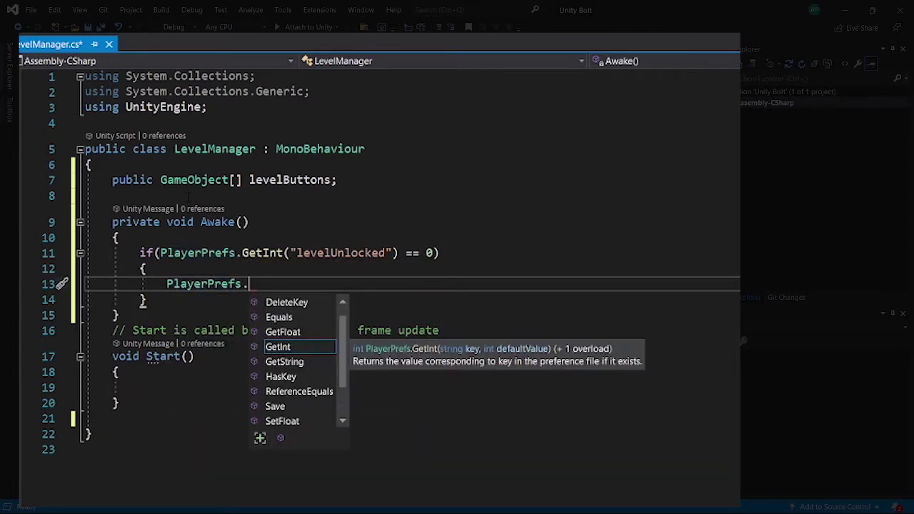
pyautogui.write('set')
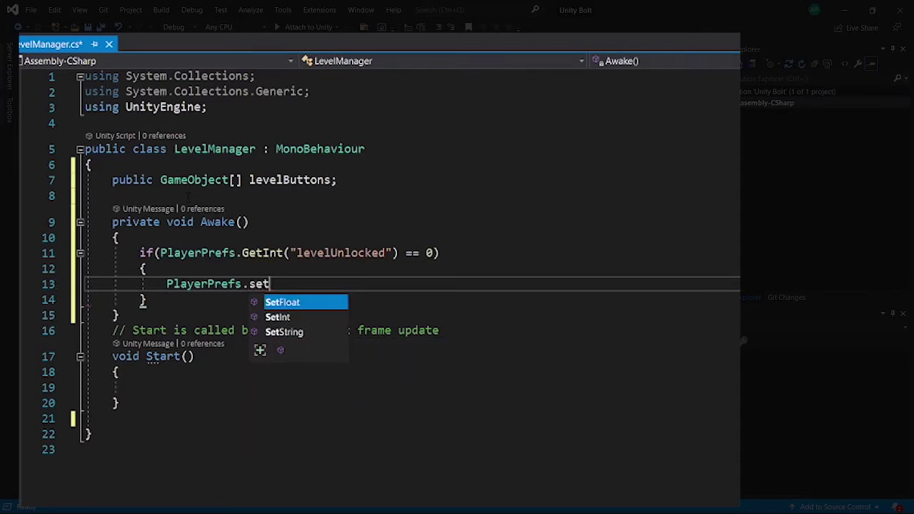
pyautogui.press('Down')
pyautogui.press('Tab')
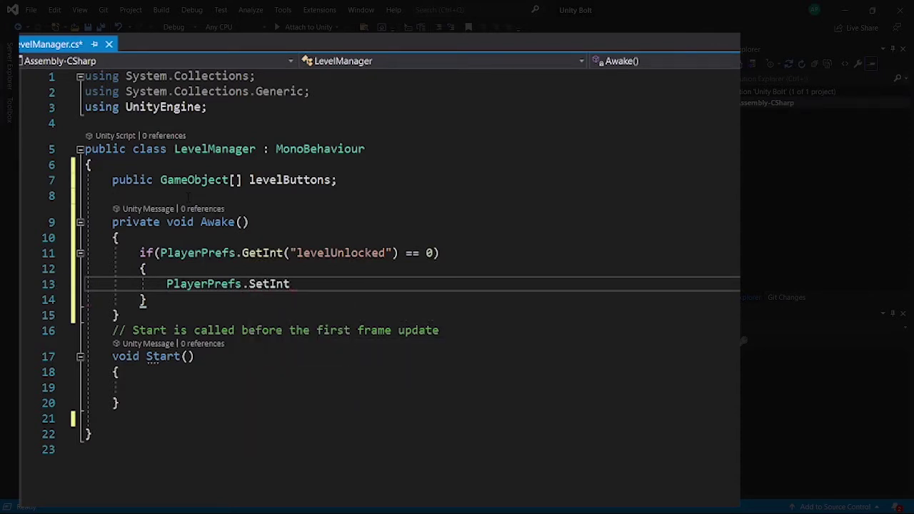
pyautogui.write('("')
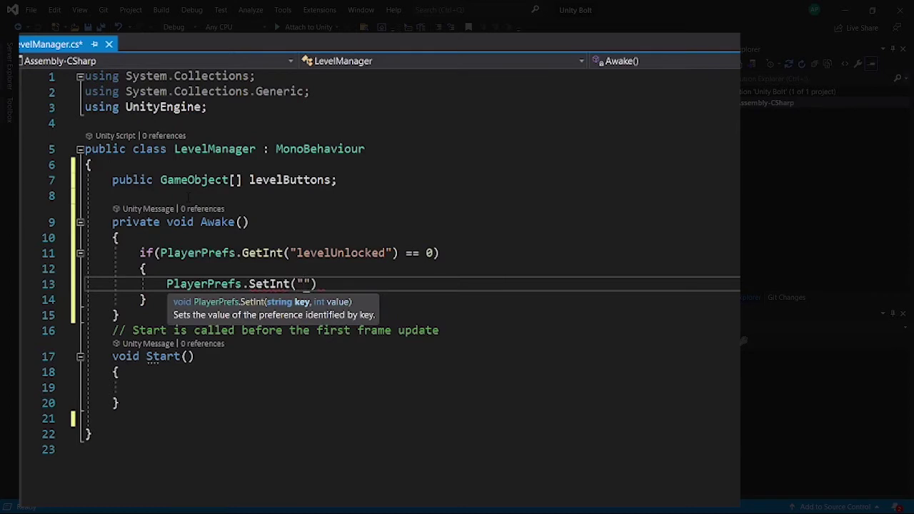
pyautogui.write('L')
pyautogui.press('BackSpace')
pyautogui.write('level')
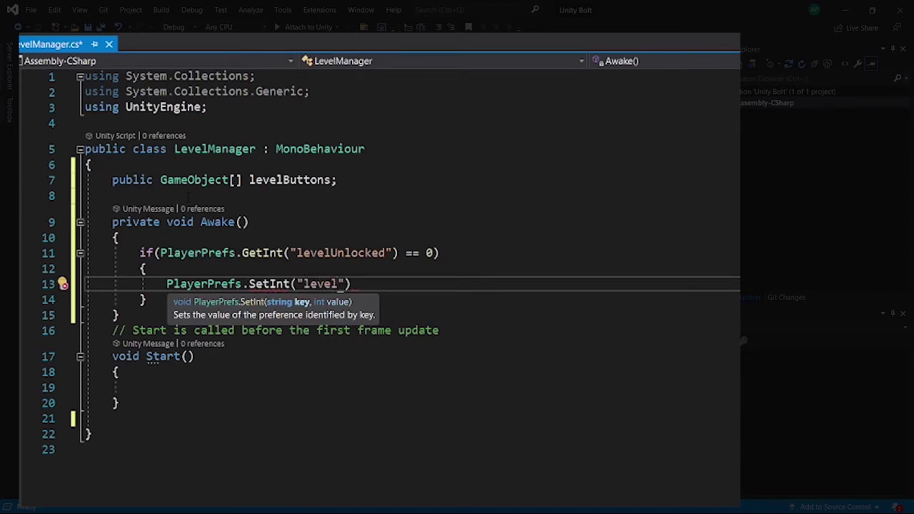
pyautogui.write('Unlo')
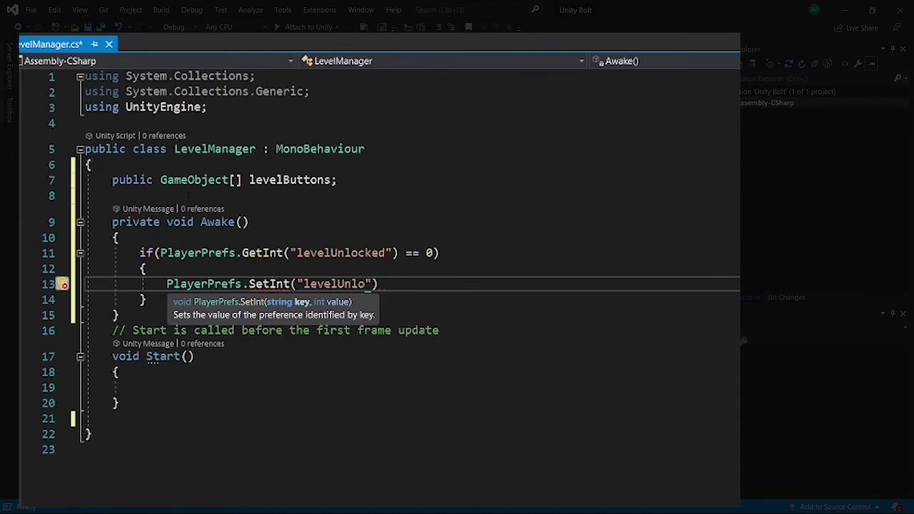
pyautogui.write('cked')
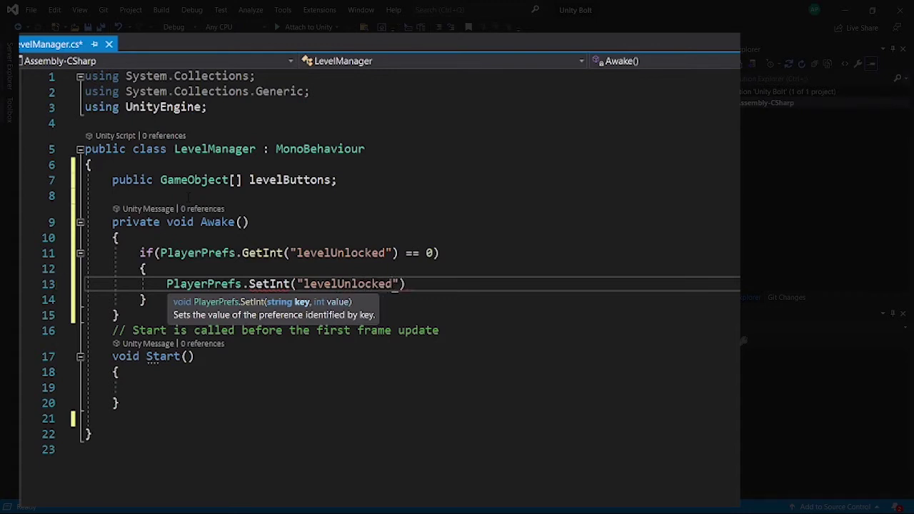
pyautogui.press('Right')
pyautogui.write(', ')
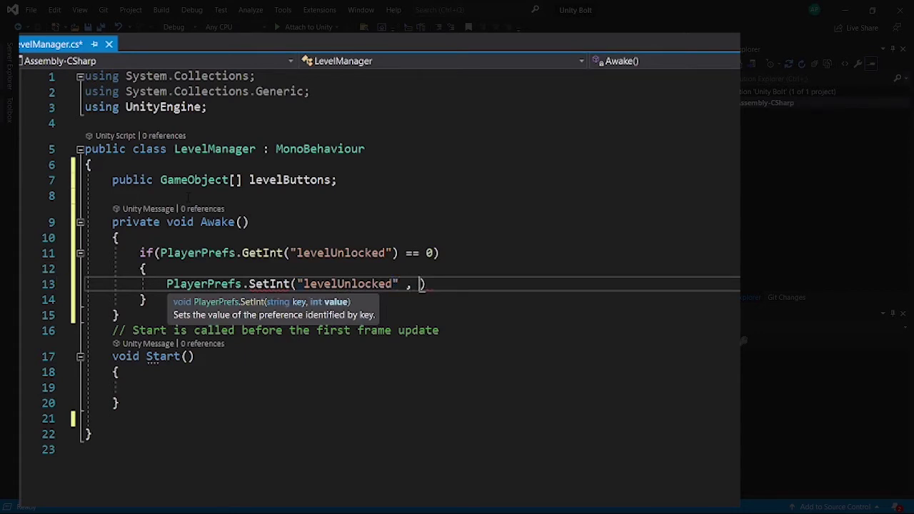
pyautogui.write('0')
pyautogui.press('End')
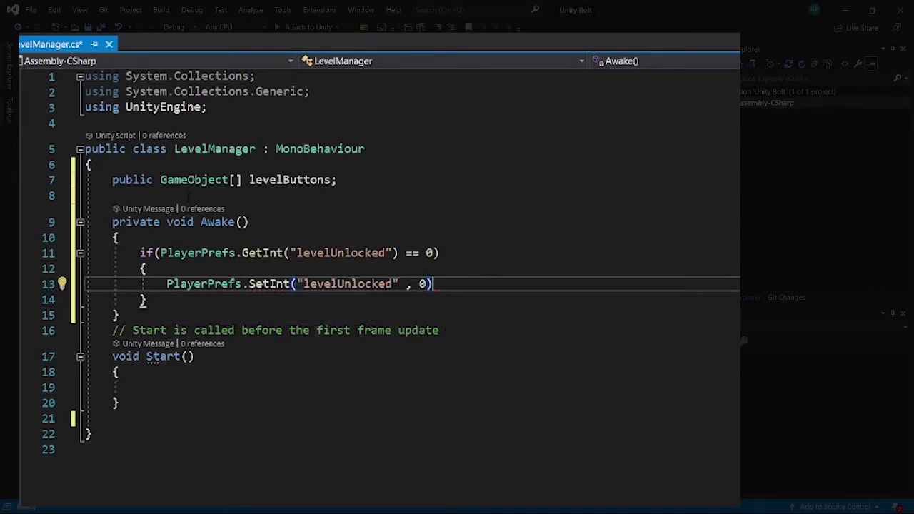
pyautogui.write(';')
# - Change the SetInt value from 0 to 1
pyautogui.scroll(-1, 374, 207)
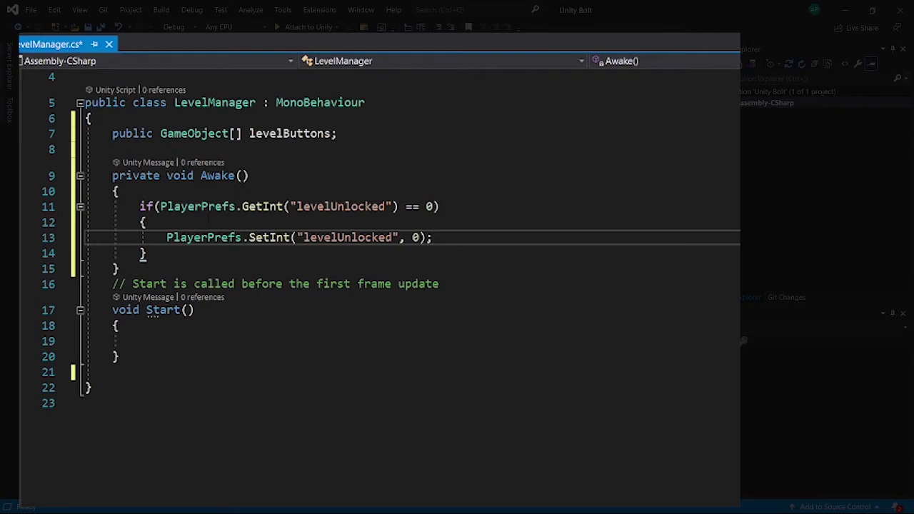
pyautogui.moveTo(275, 207)
pyautogui.moveTo(416, 238)
pyautogui.moveTo(371, 237)
pyautogui.hotkey('shift', 'Left')
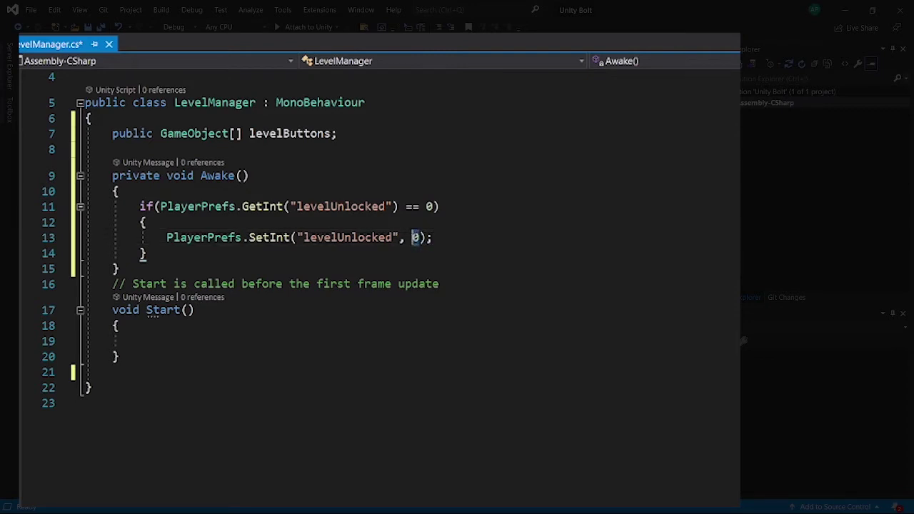
pyautogui.write('1')
pyautogui.click(461, 237)
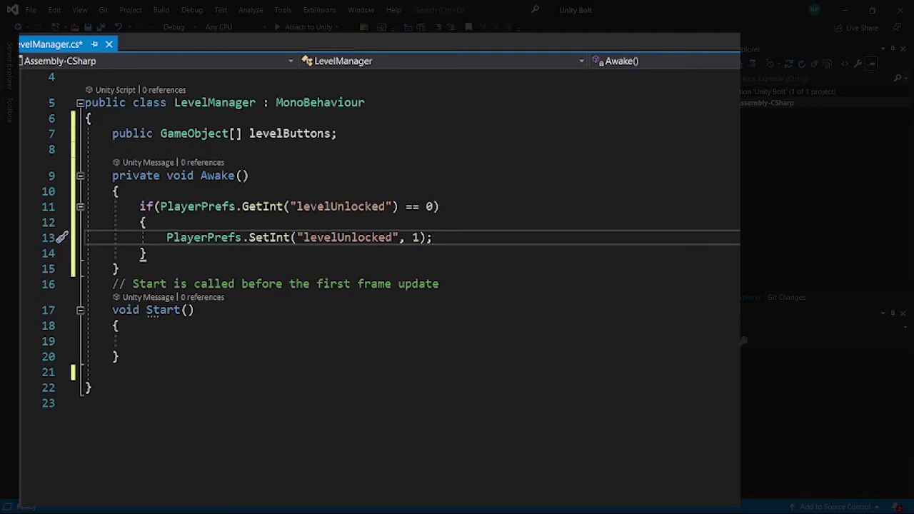
pyautogui.moveTo(160, 206); pyautogui.dragTo(426, 207)
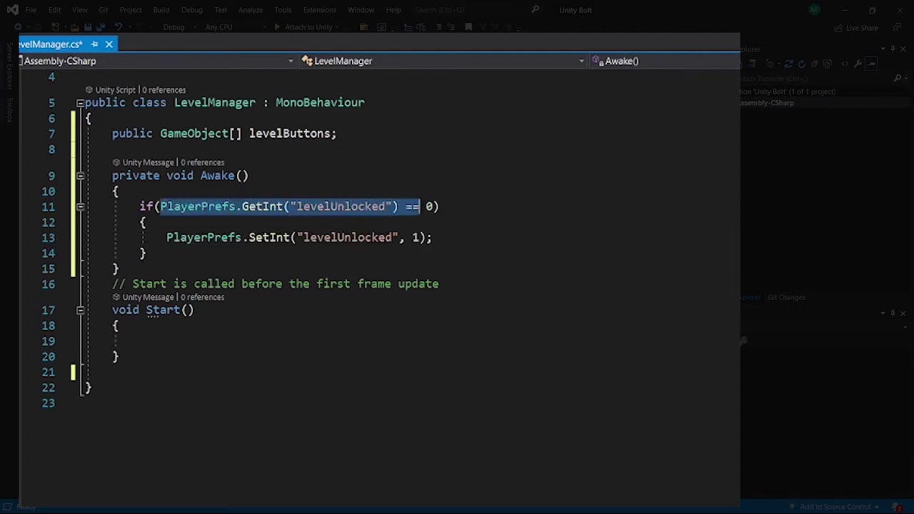
pyautogui.click(433, 206)
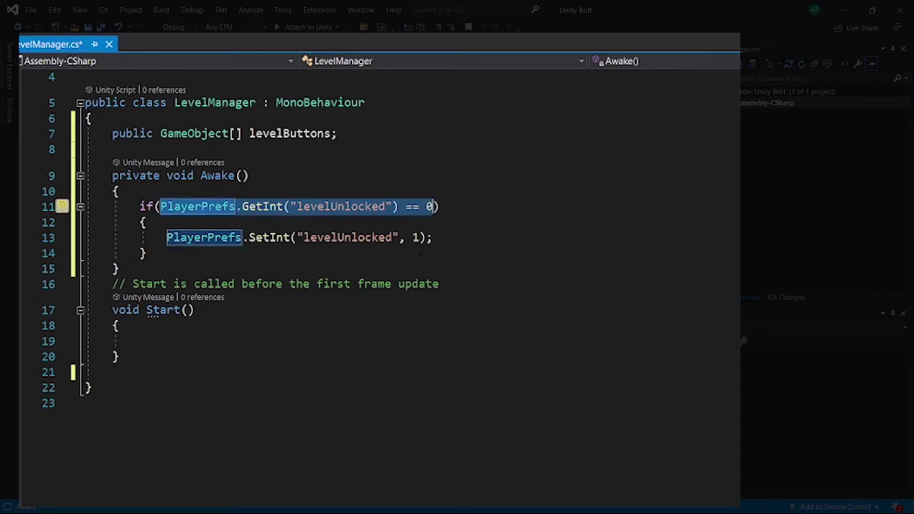
pyautogui.click(412, 237)
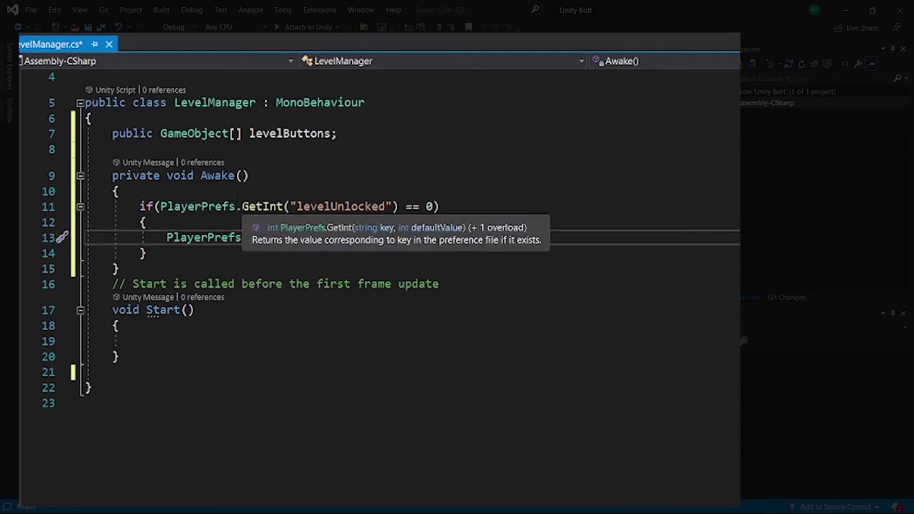
pyautogui.doubleClick(262, 207)
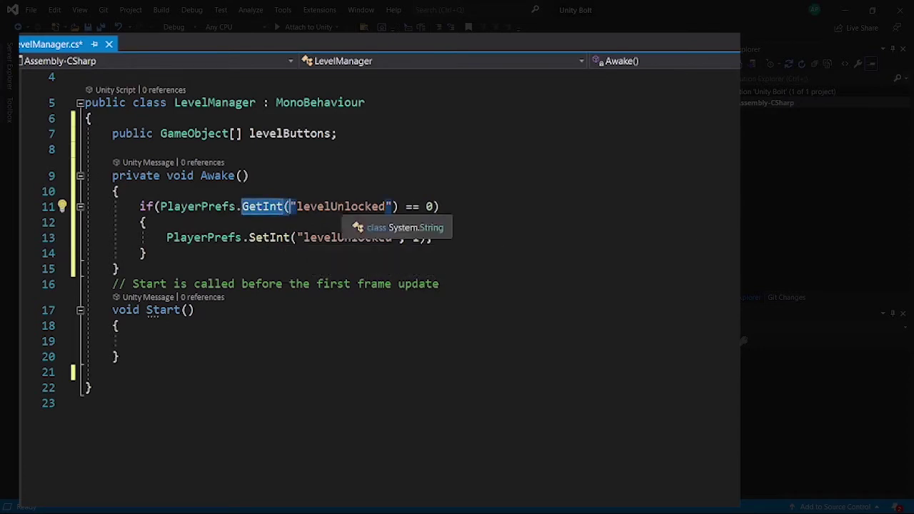
pyautogui.click(343, 206)
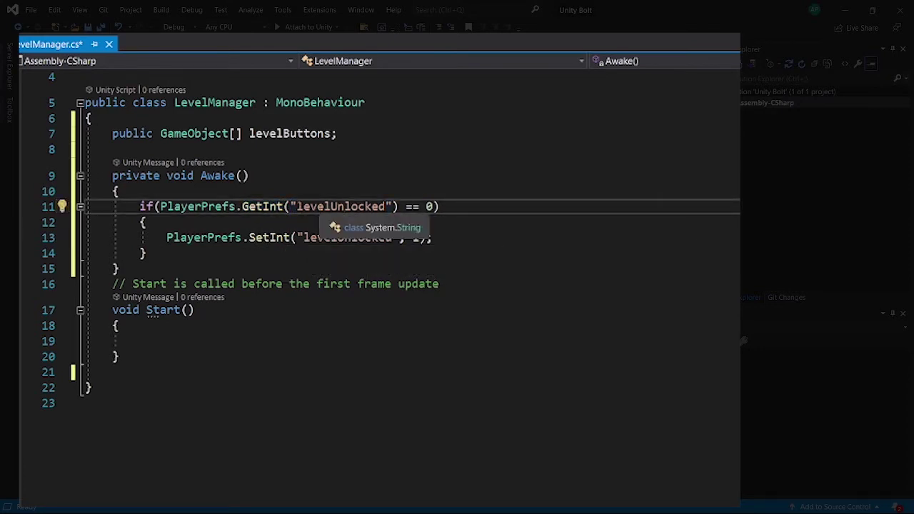
pyautogui.moveTo(297, 206); pyautogui.dragTo(386, 206)
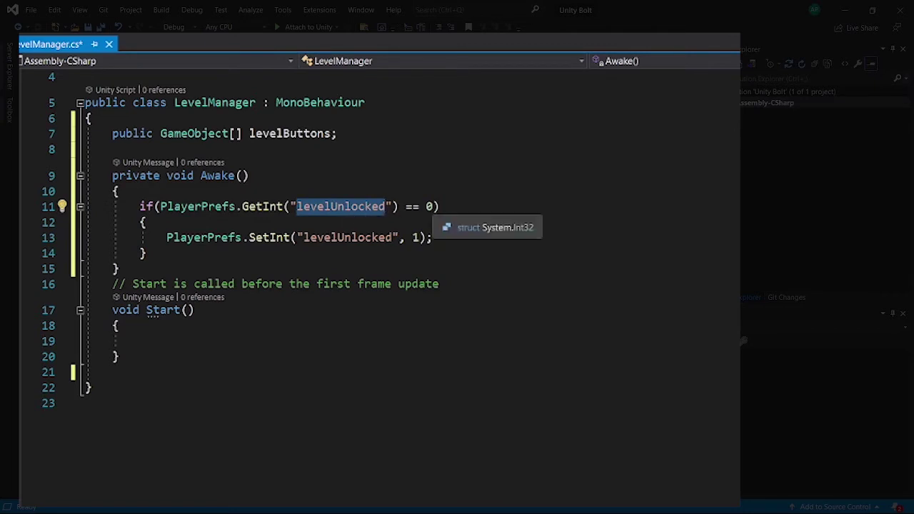
pyautogui.moveTo(420, 206); pyautogui.dragTo(433, 207)
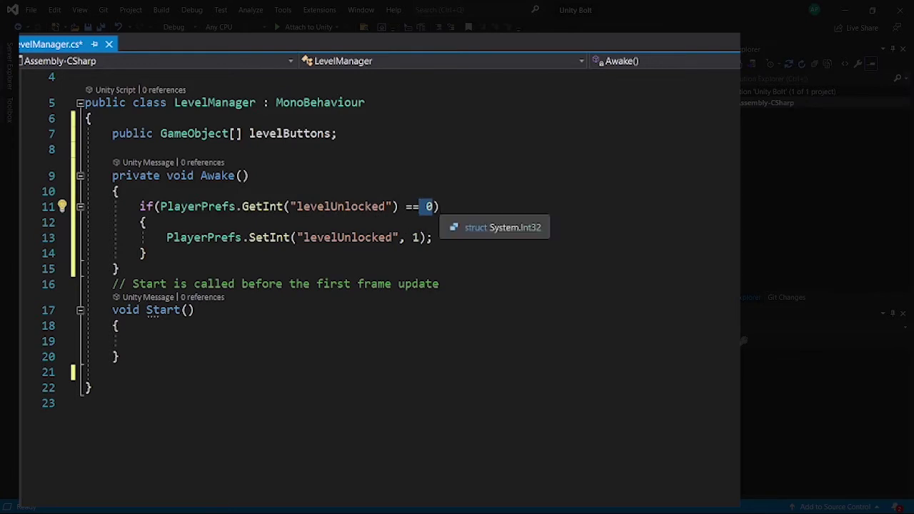
pyautogui.click(440, 206)
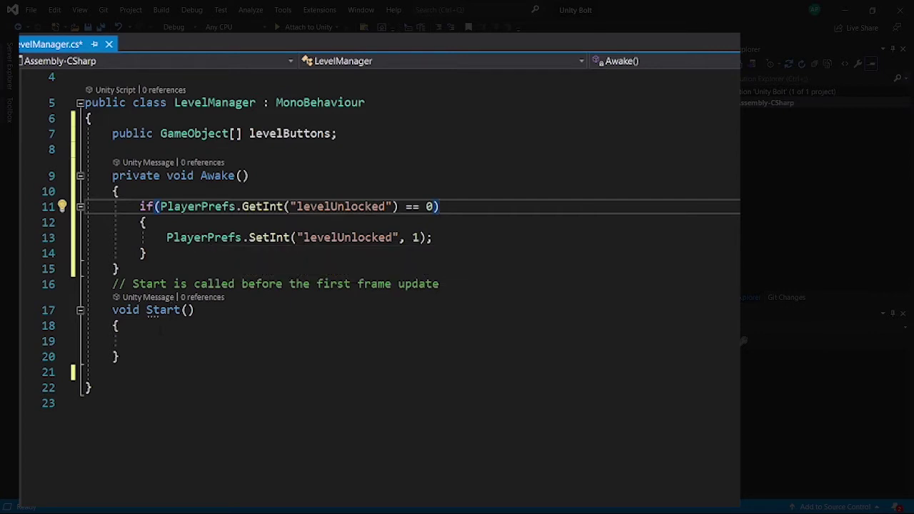
pyautogui.click(140, 341)
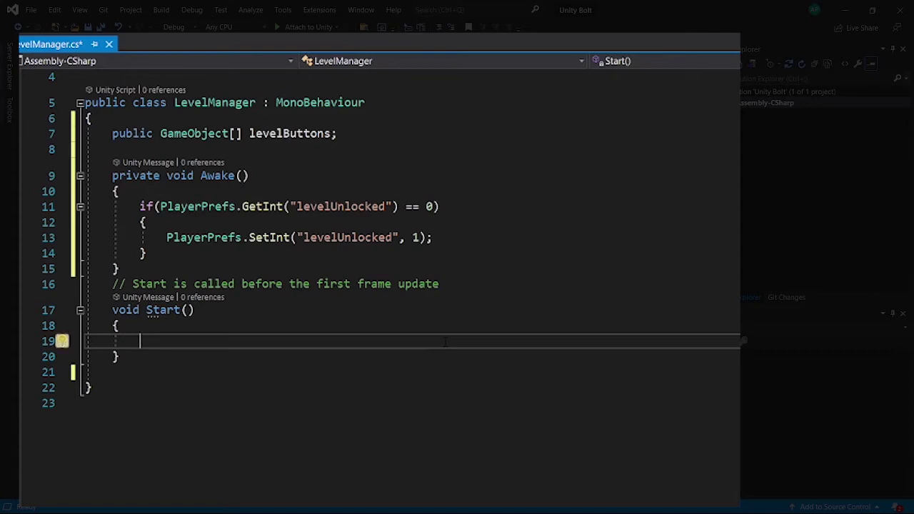
# - Write the loop header for(int i=0;i<levelButtons.Length;i++) in Start
pyautogui.write('for')
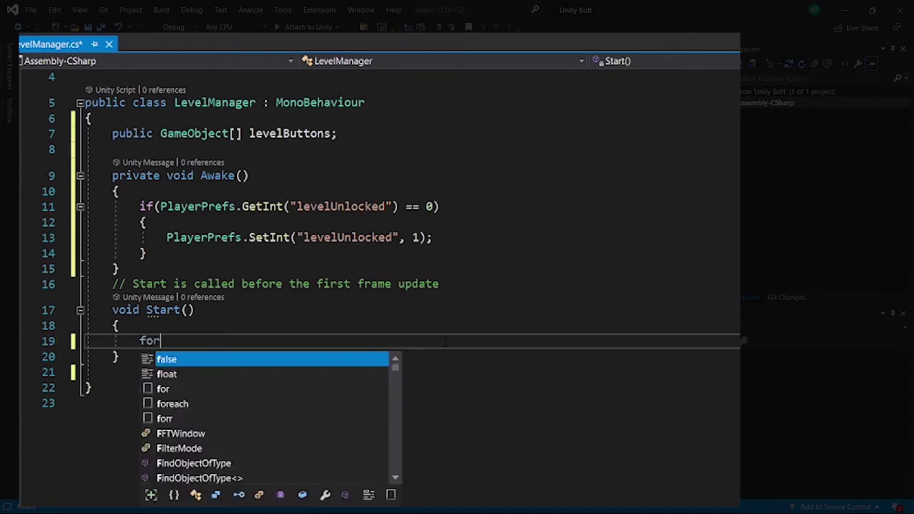
pyautogui.write('(int i')
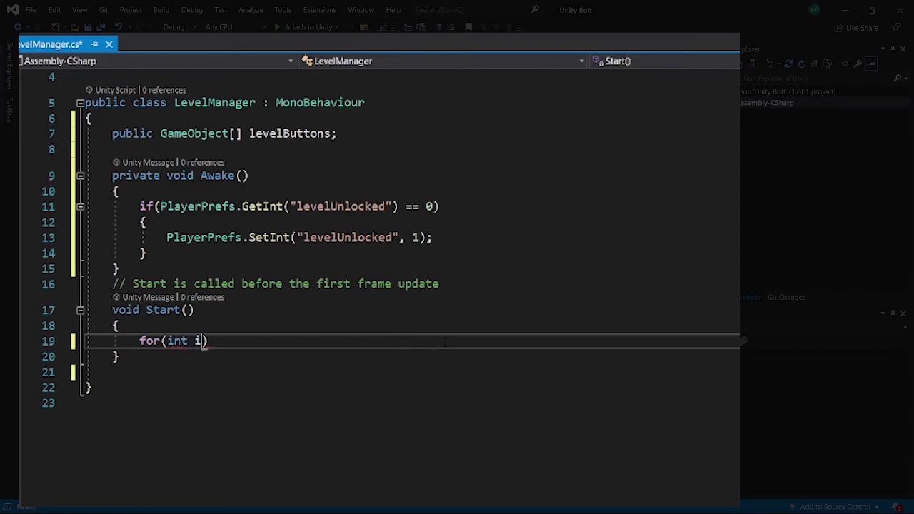
pyautogui.write('=0;i<')
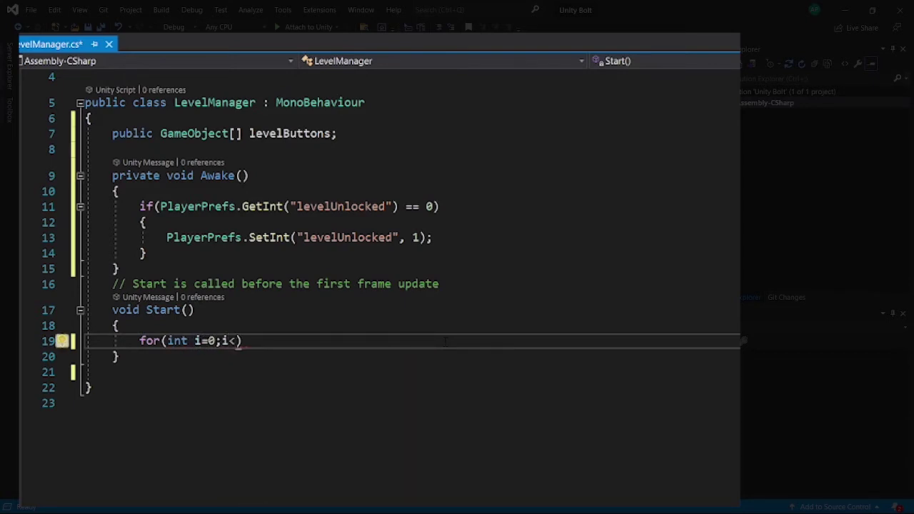
pyautogui.write('level')
pyautogui.press('Tab')
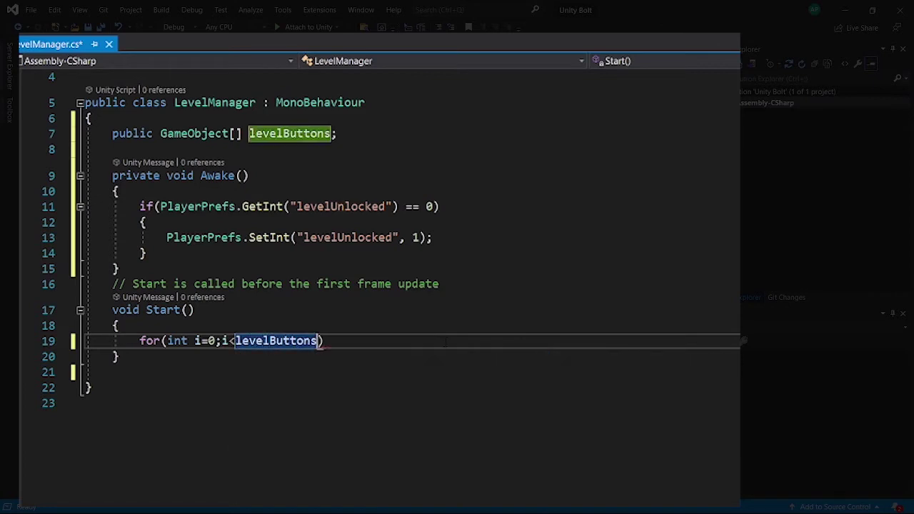
pyautogui.write('.le')
pyautogui.press('Tab')
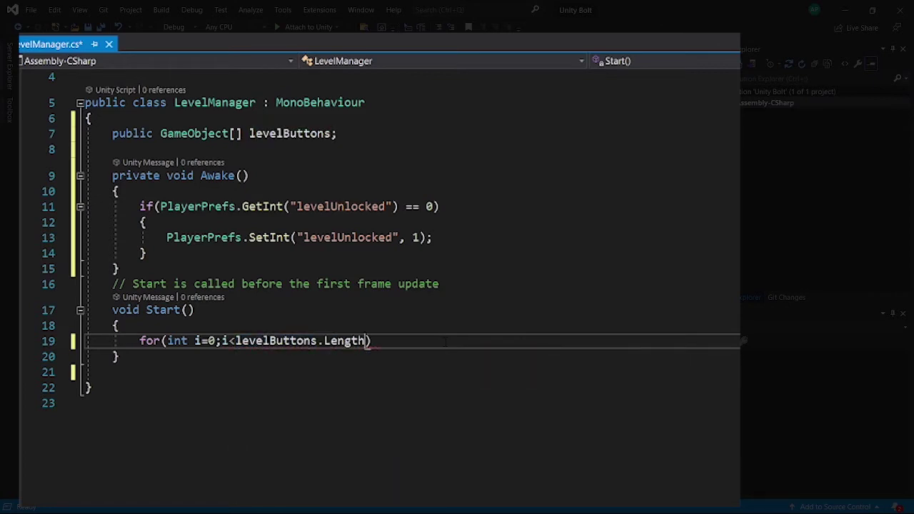
pyautogui.write(';i++)')
pyautogui.press('Return')
# - Begin the loop body with levelButtons[i].GetComponent<> and select the using UnityEngine line
pyautogui.write('{')
pyautogui.press('Return')
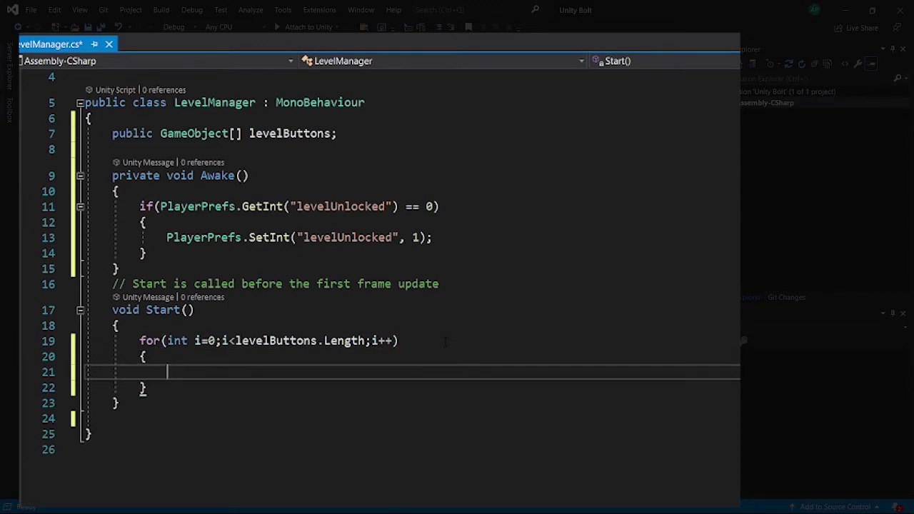
pyautogui.write('level')
pyautogui.press('Tab')
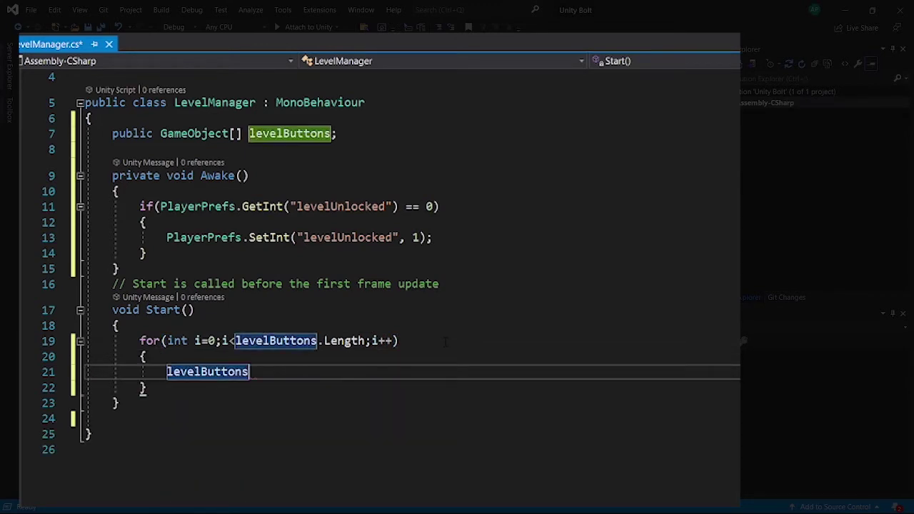
pyautogui.write('.')
pyautogui.press('BackSpace')
pyautogui.write('[i')
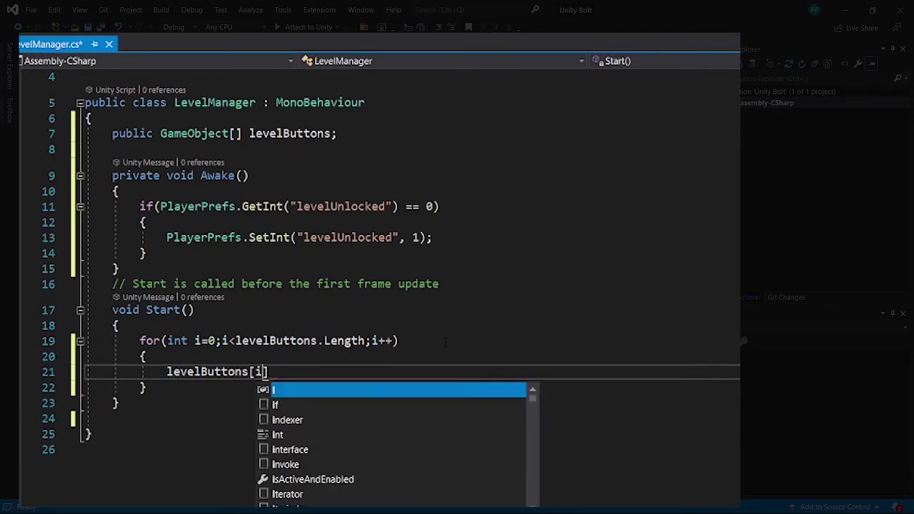
pyautogui.write('].')
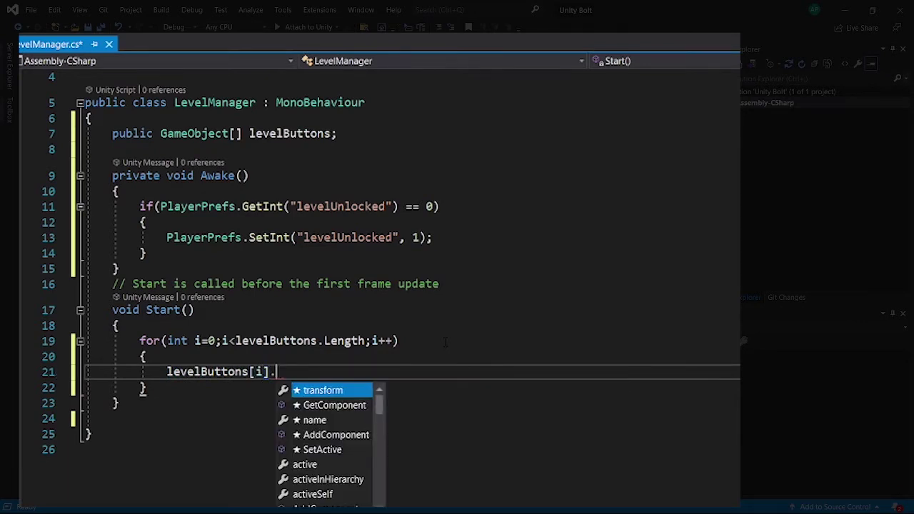
pyautogui.write('get')
pyautogui.press('Tab')
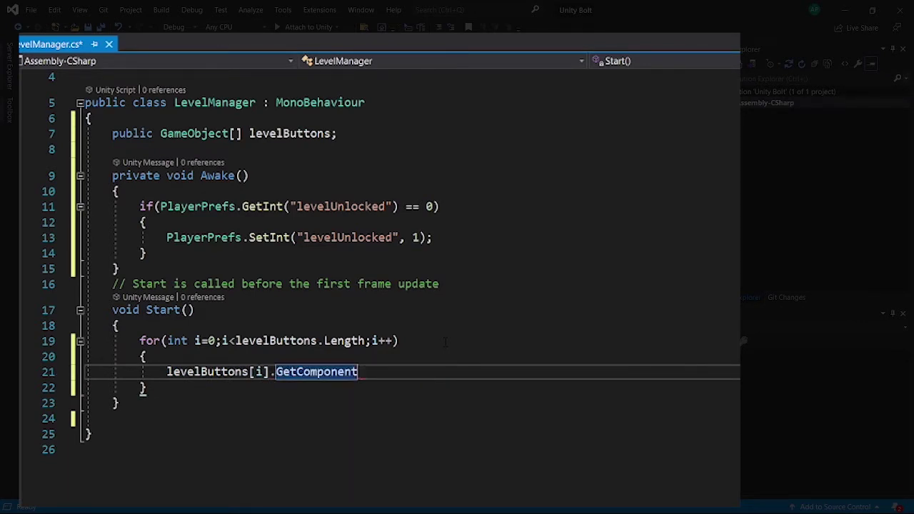
pyautogui.write('<butt>')
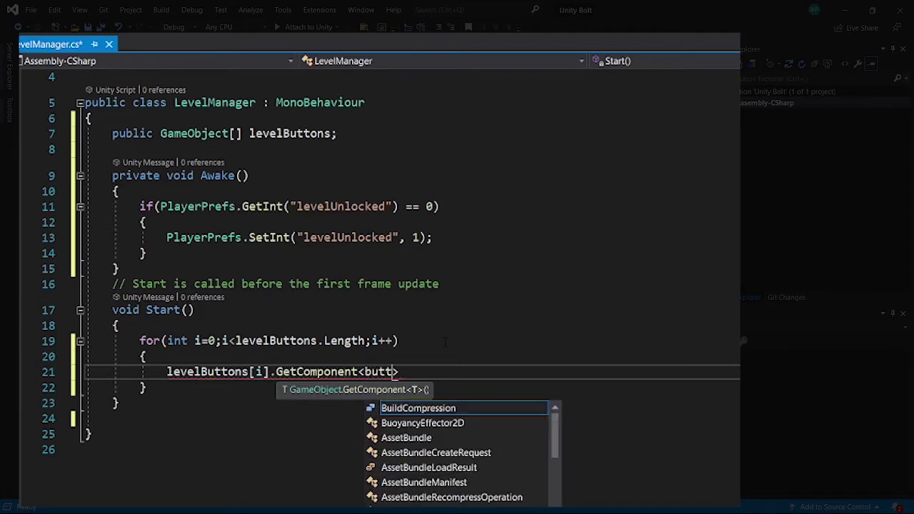
pyautogui.press('BackSpace')
pyautogui.press('BackSpace')
pyautogui.press('BackSpace')
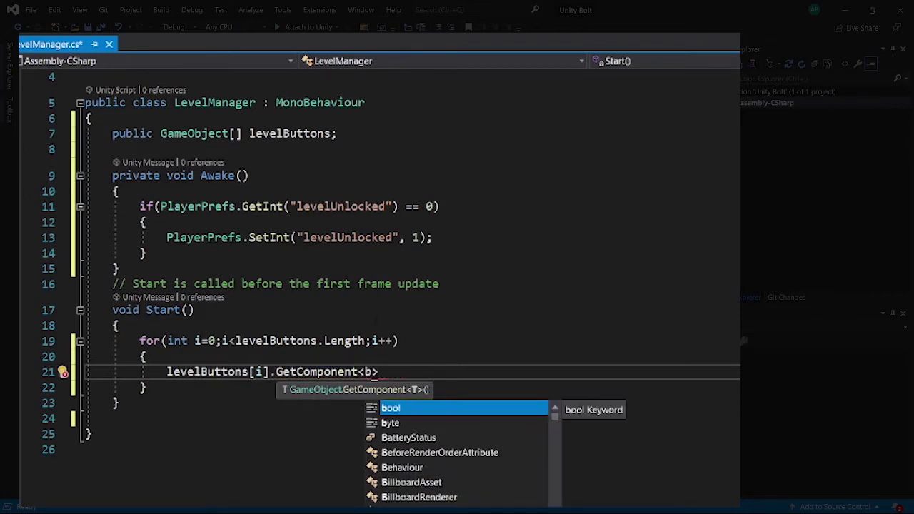
pyautogui.scroll(1, 63, 372)
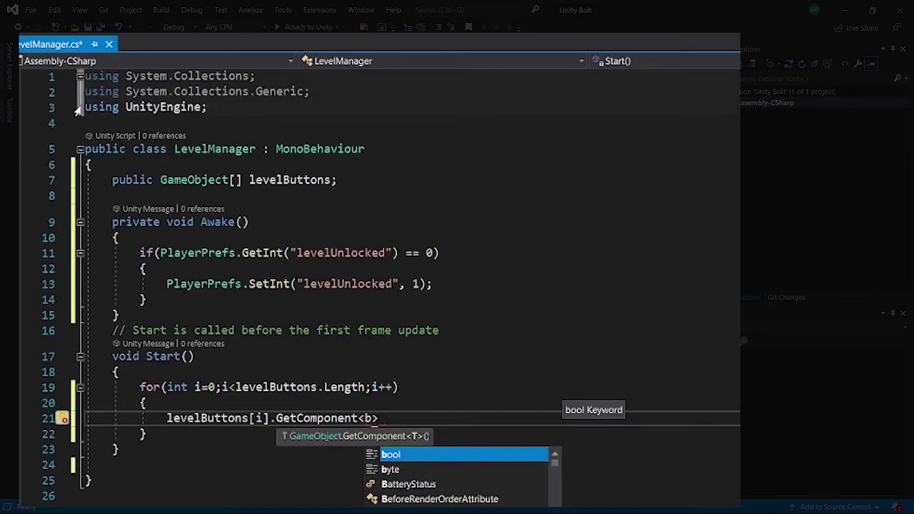
pyautogui.moveTo(85, 106); pyautogui.dragTo(202, 106)
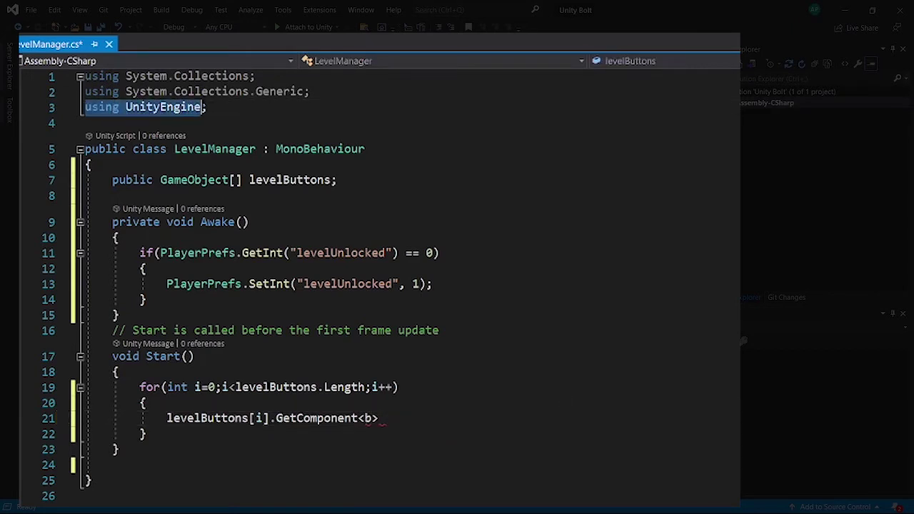
# - Add a 'using UnityEngine.UI;' directive below the existing using lines
pyautogui.hotkey('ctrl', 'c')
pyautogui.click(221, 106)
pyautogui.press('Return')
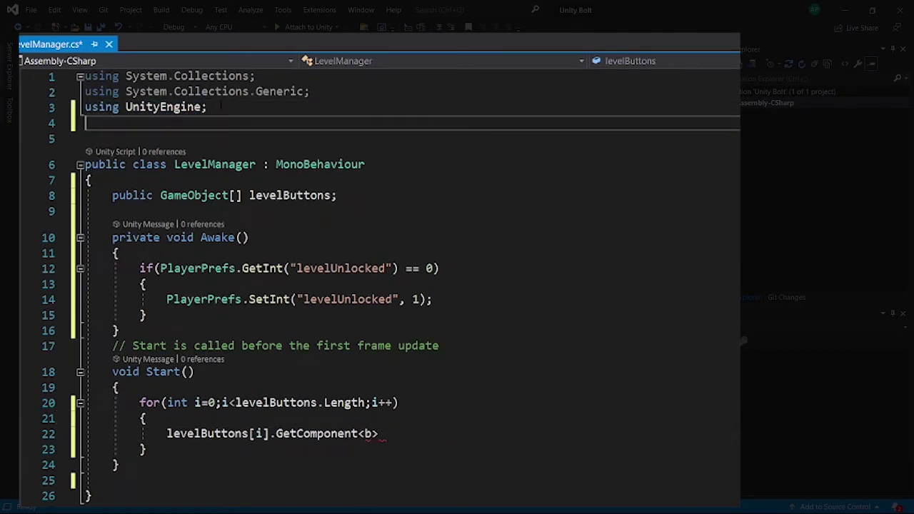
pyautogui.hotkey('ctrl', 'v')
pyautogui.write('.UI')
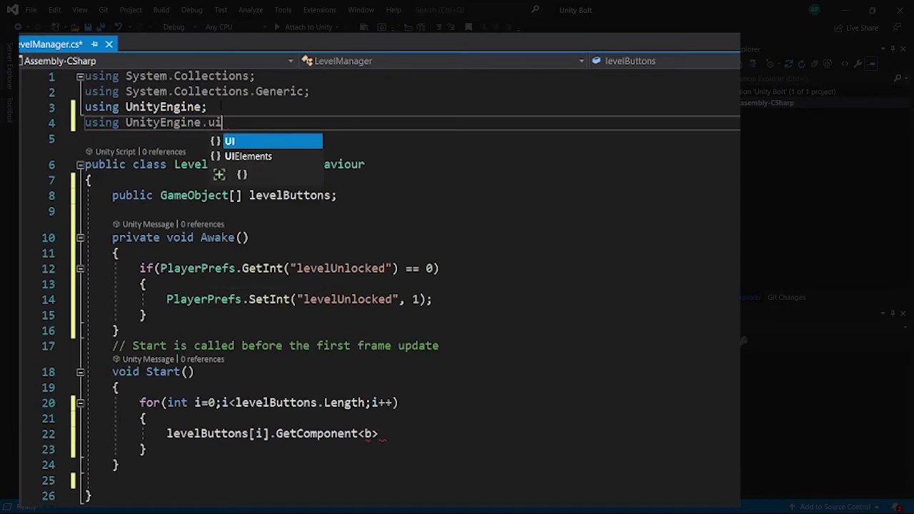
pyautogui.press('Escape')
pyautogui.write(';')
# - Complete the loop statement as levelButtons[i].GetComponent<Button>().enabled = false
pyautogui.scroll(-2, 416, 277)
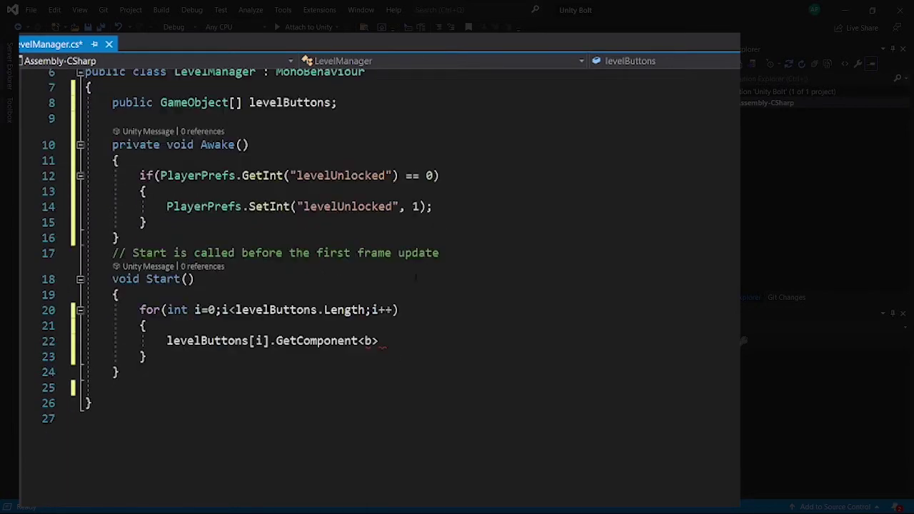
pyautogui.click(382, 340)
pyautogui.press('BackSpace')
pyautogui.press('BackSpace')
pyautogui.press('BackSpace')
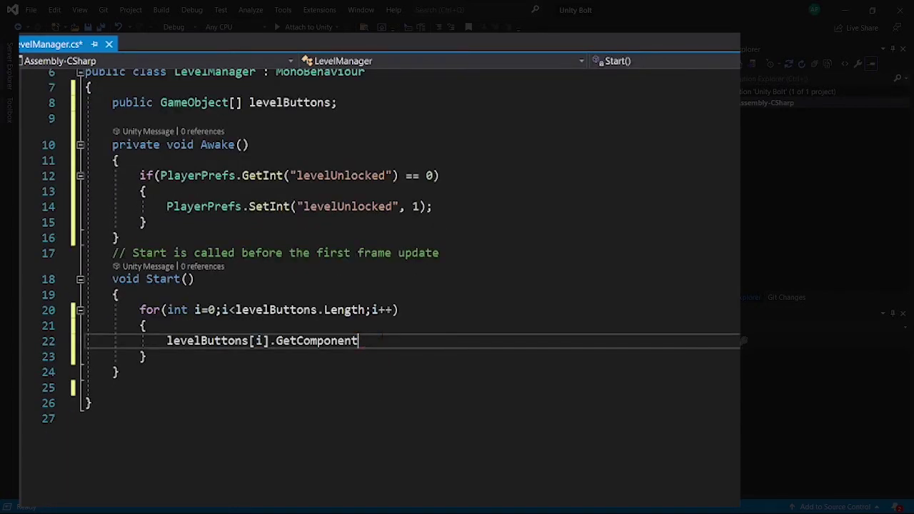
pyautogui.write('<butt>')
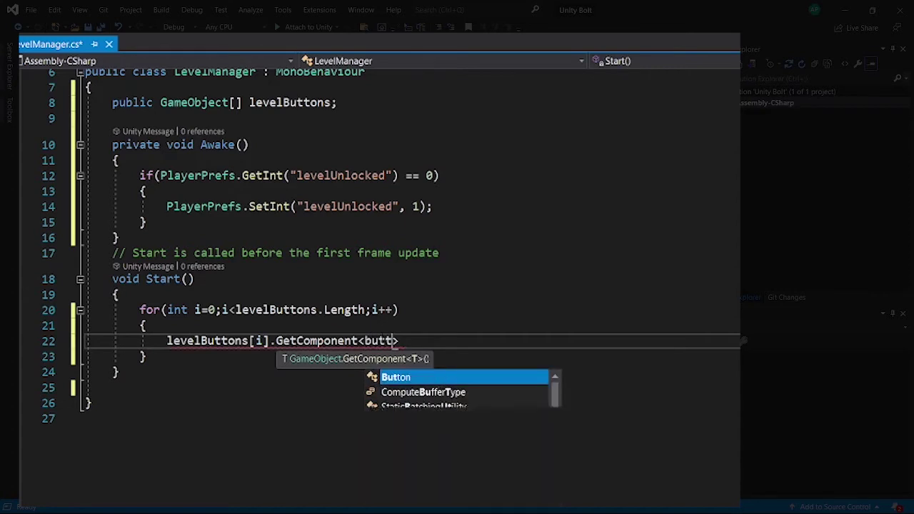
pyautogui.press('Escape')
pyautogui.hotkey('ctrl', 'space')
pyautogui.write('>()')
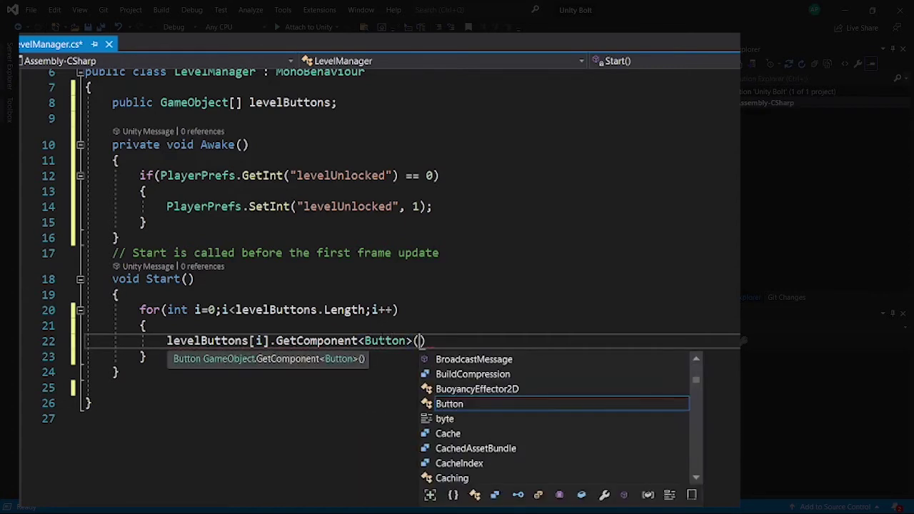
pyautogui.press('Escape')
pyautogui.write('.en')
pyautogui.press('Tab')
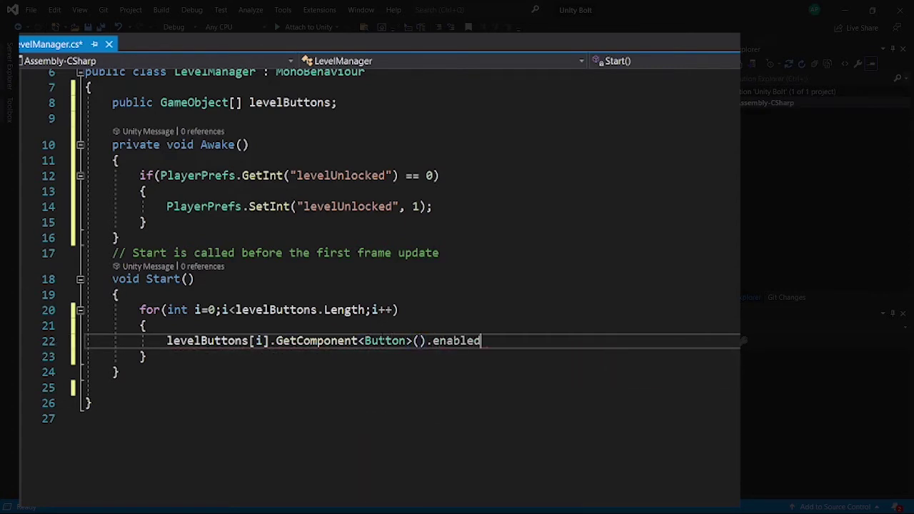
pyautogui.write('==')
pyautogui.press('BackSpace')
pyautogui.write('false')
pyautogui.press('Escape')
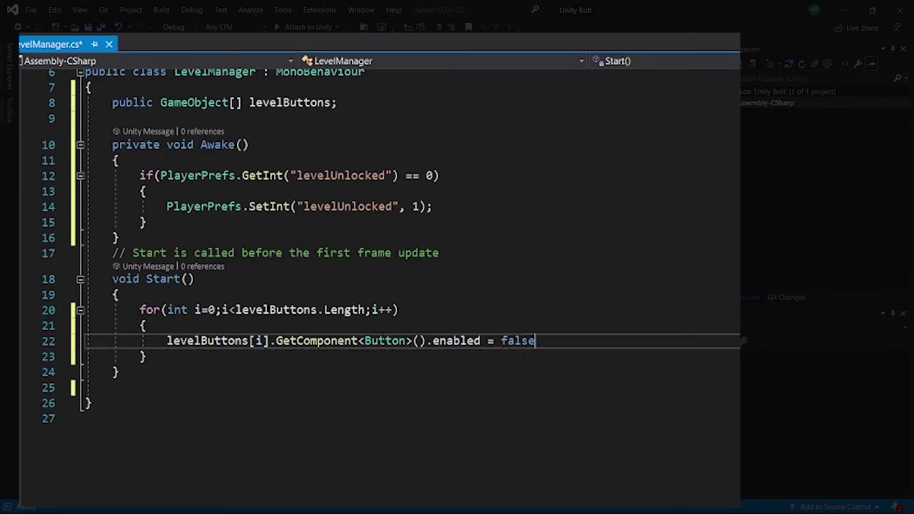
# - Add a second loop for(int i=1;i<PlayerPrefs.GetInt("levelUnlocked");i++) with braces
pyautogui.write(';')
pyautogui.click(169, 358)
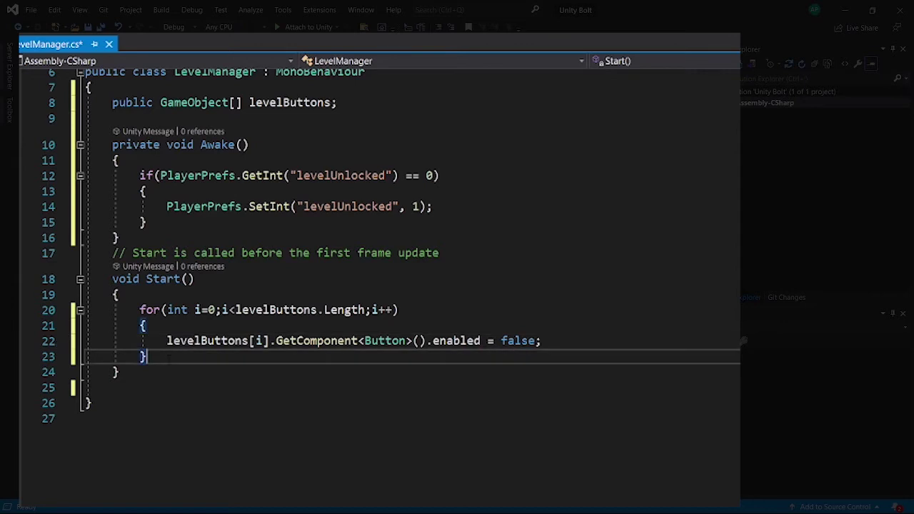
pyautogui.press('Return')
pyautogui.press('Return')
pyautogui.write('for(')
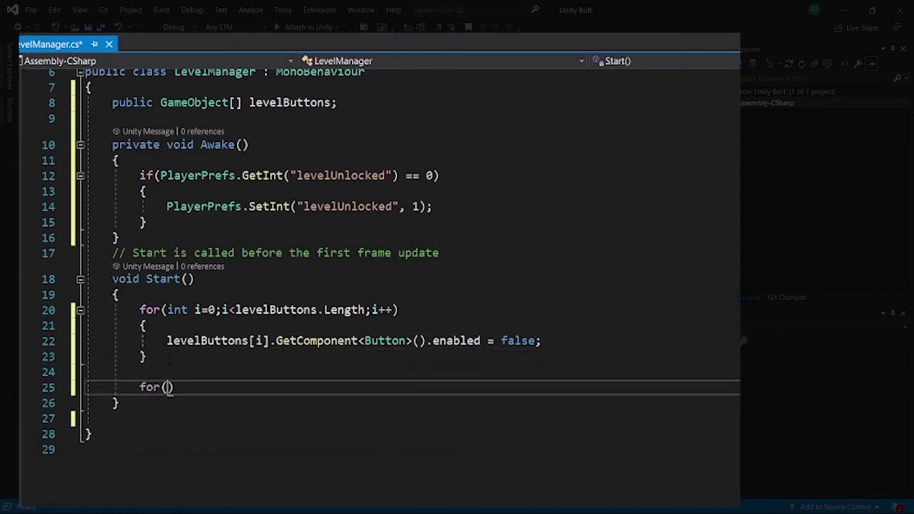
pyautogui.write('int i')
pyautogui.write(' =')
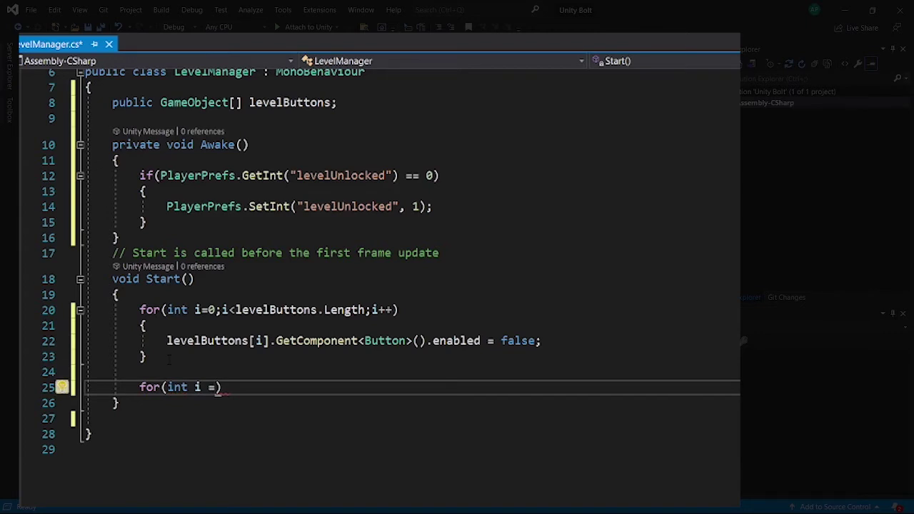
pyautogui.write('0')
pyautogui.press('BackSpace')
pyautogui.write('1;i')
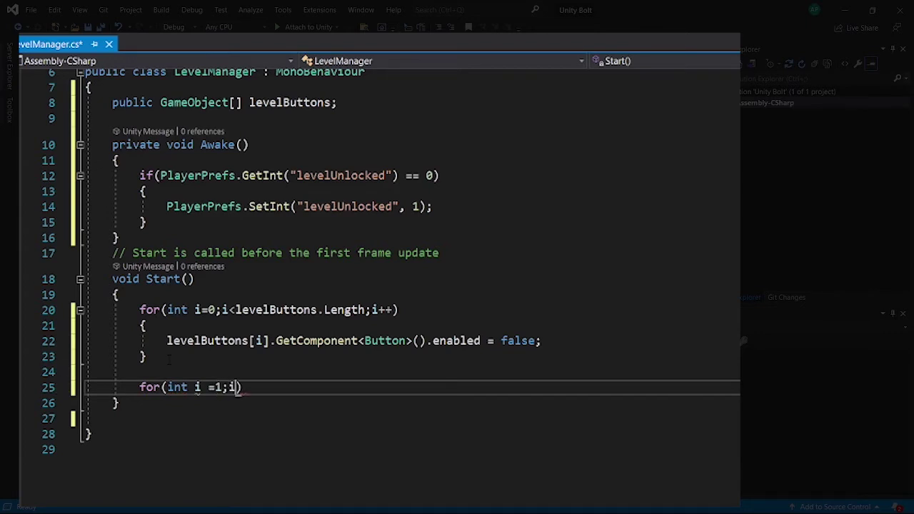
pyautogui.write('<')
pyautogui.moveTo(160, 175); pyautogui.dragTo(401, 174)
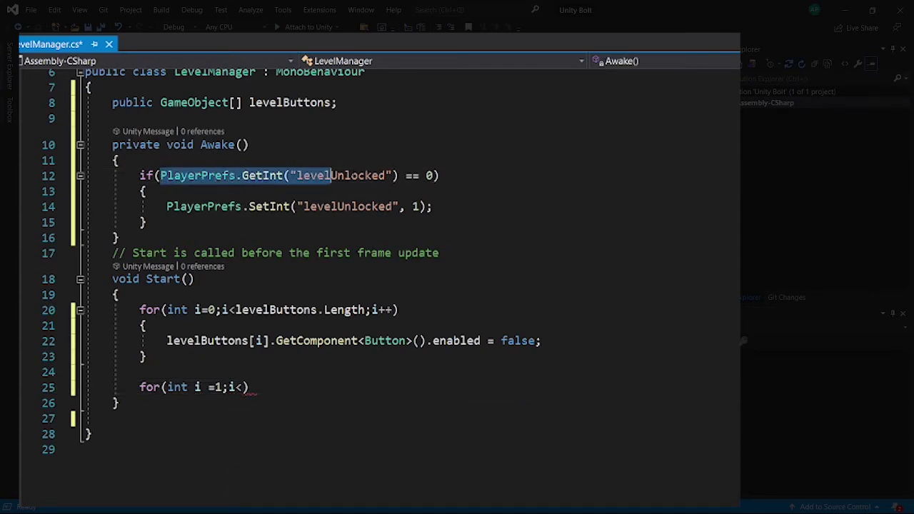
pyautogui.hotkey('ctrl', 'c')
pyautogui.click(244, 387)
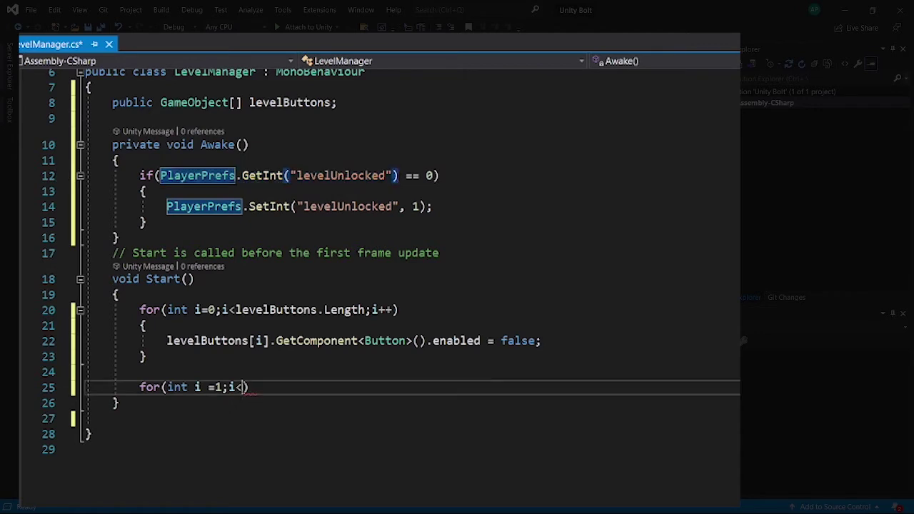
pyautogui.hotkey('ctrl', 'v')
pyautogui.write(';')
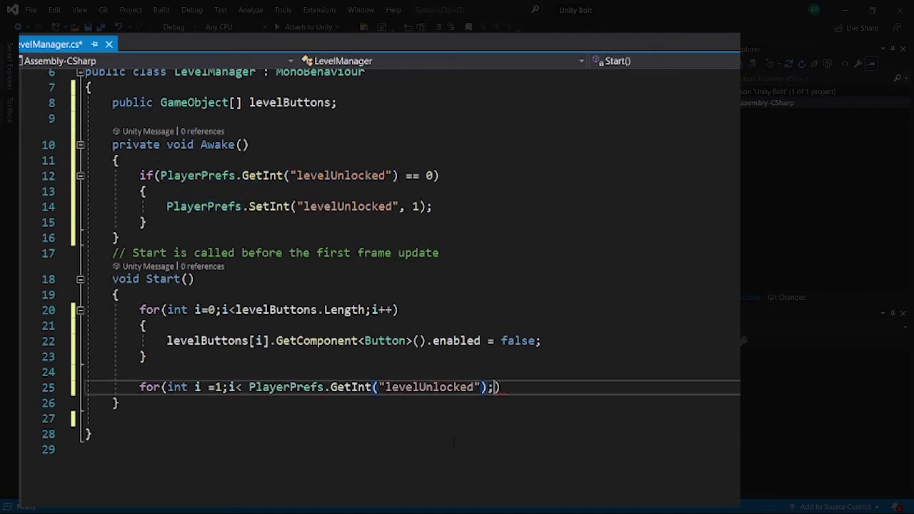
pyautogui.write('i++)')
pyautogui.press('Return')
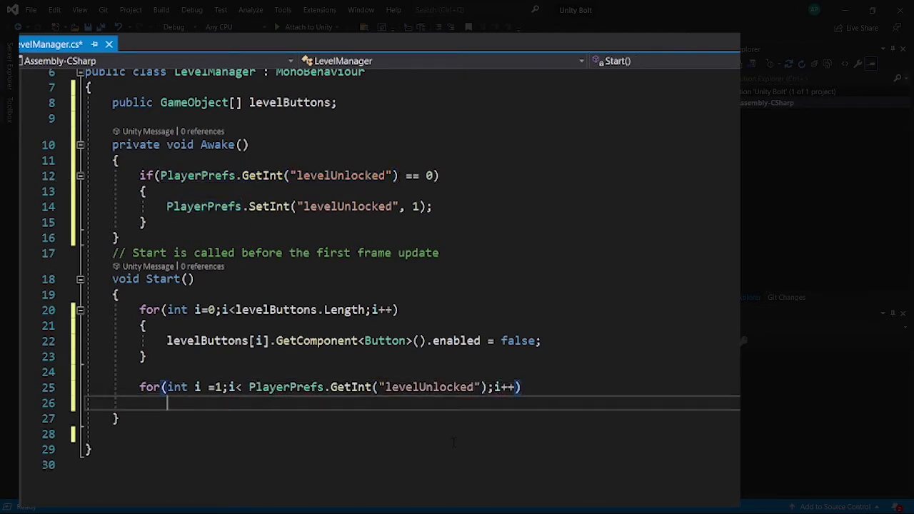
pyautogui.write('{')
pyautogui.press('Return')
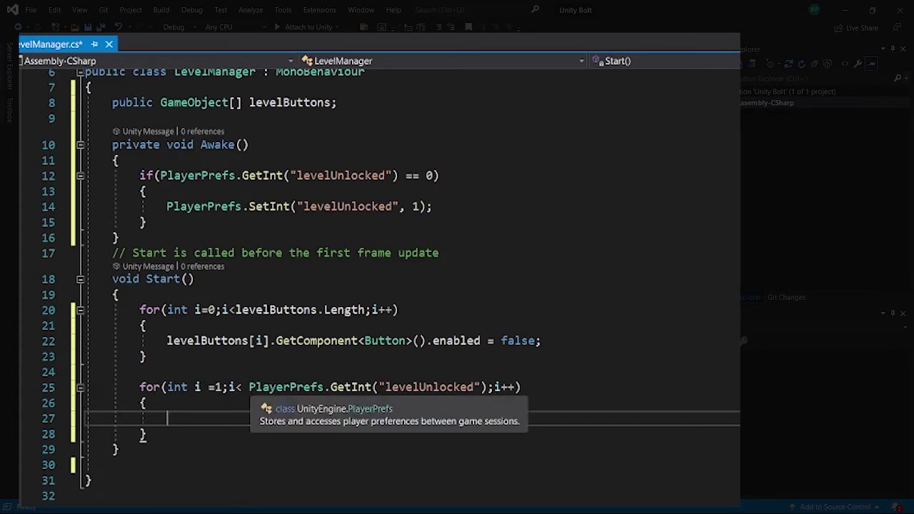
# - Change the second loop's comparison from < to <=
pyautogui.click(248, 387)
pyautogui.press('BackSpace')
pyautogui.write('=')
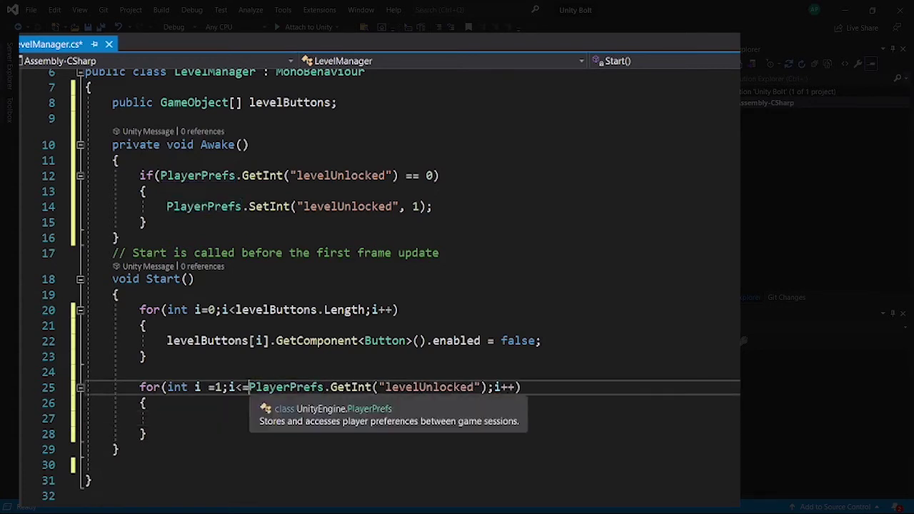
pyautogui.press('Down')
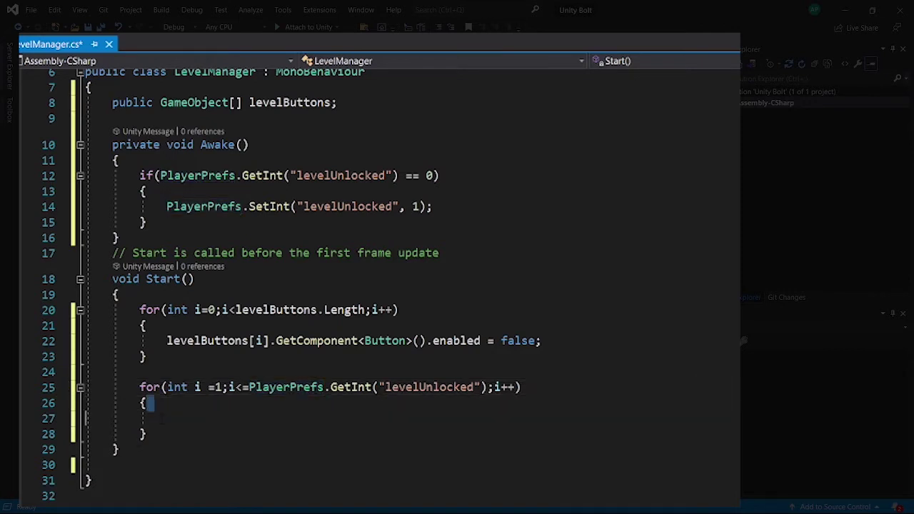
pyautogui.press('Down')
# - Copy the button-disabling statement into the second loop's body
pyautogui.moveTo(166, 340); pyautogui.dragTo(543, 340)
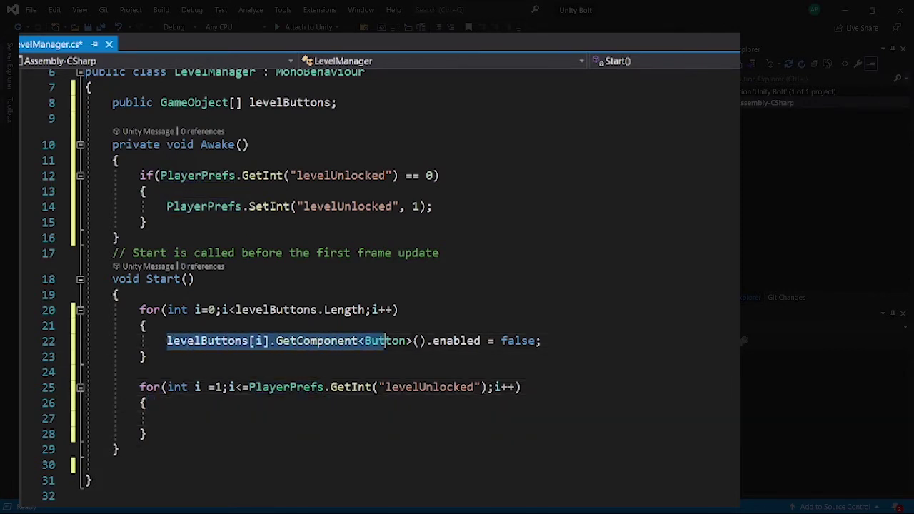
pyautogui.hotkey('ctrl', 'c')
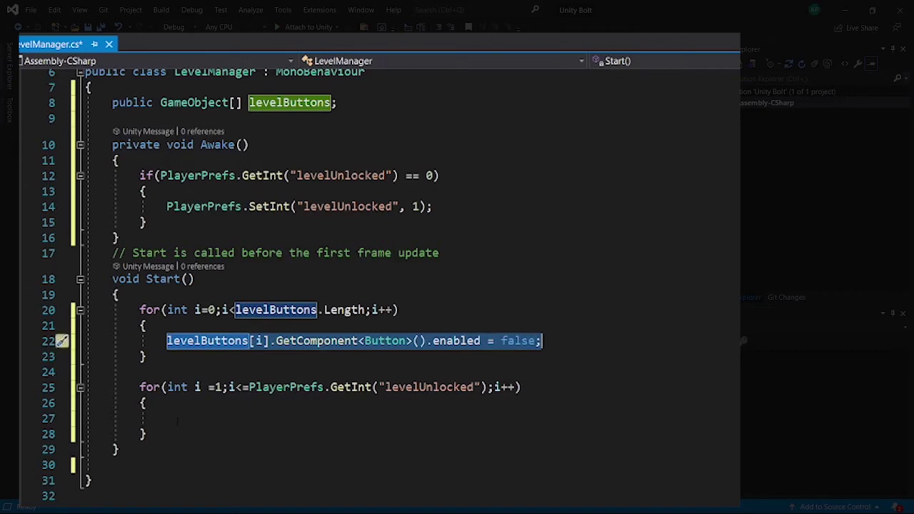
pyautogui.click(166, 418)
pyautogui.hotkey('ctrl', 'v')
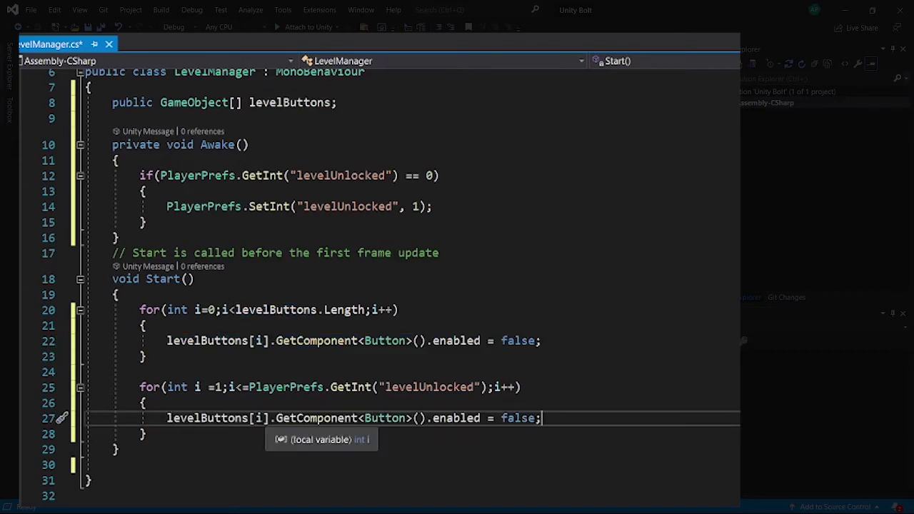
# - Edit the copied line to levelButtons[i-1].GetComponent<Button>().enabled = true
pyautogui.click(258, 417)
pyautogui.write('-1')
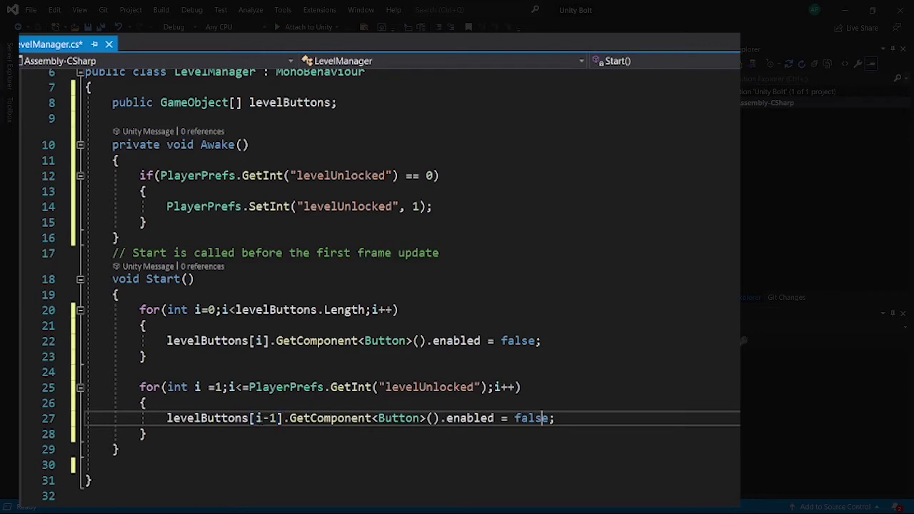
pyautogui.click(548, 418)
pyautogui.press('BackSpace')
pyautogui.press('BackSpace')
pyautogui.press('BackSpace')
pyautogui.press('BackSpace')
pyautogui.write('t')
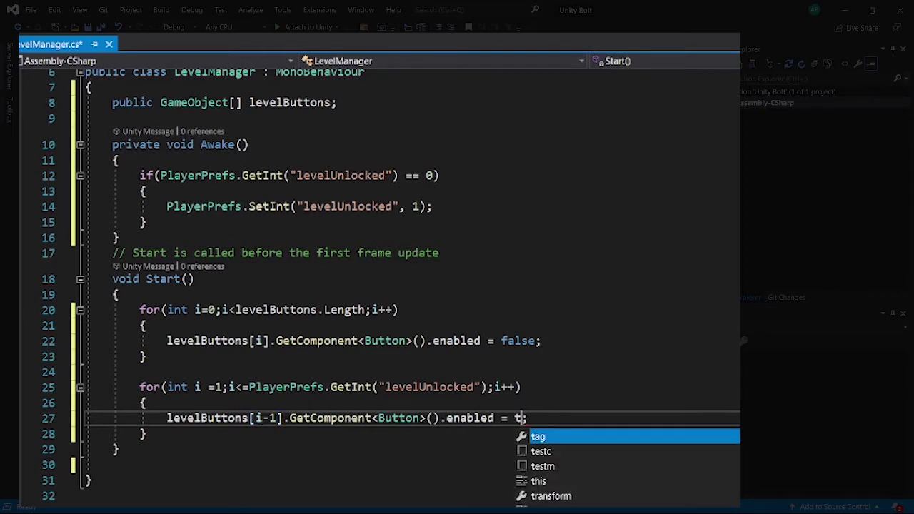
pyautogui.write('reu')
pyautogui.press('BackSpace')
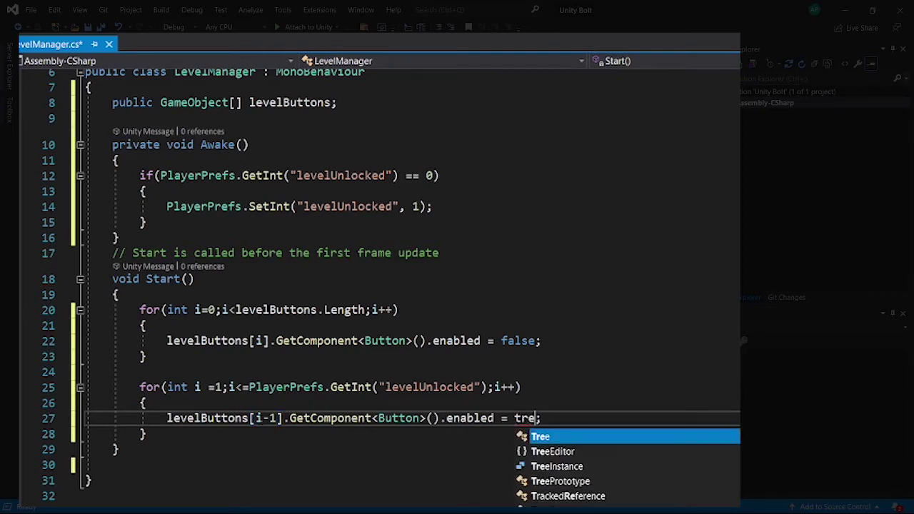
pyautogui.press('BackSpace')
pyautogui.press('Down')
pyautogui.press('Down')
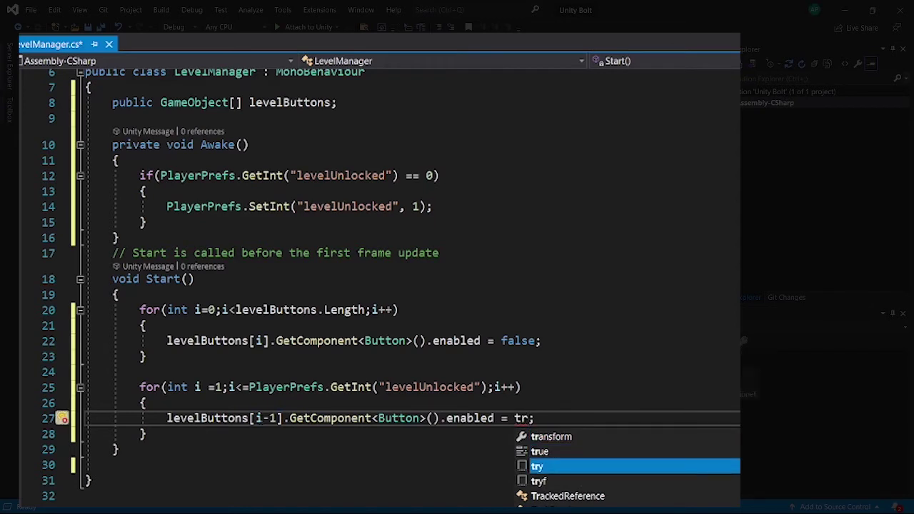
pyautogui.press('Up')
pyautogui.press('Tab')
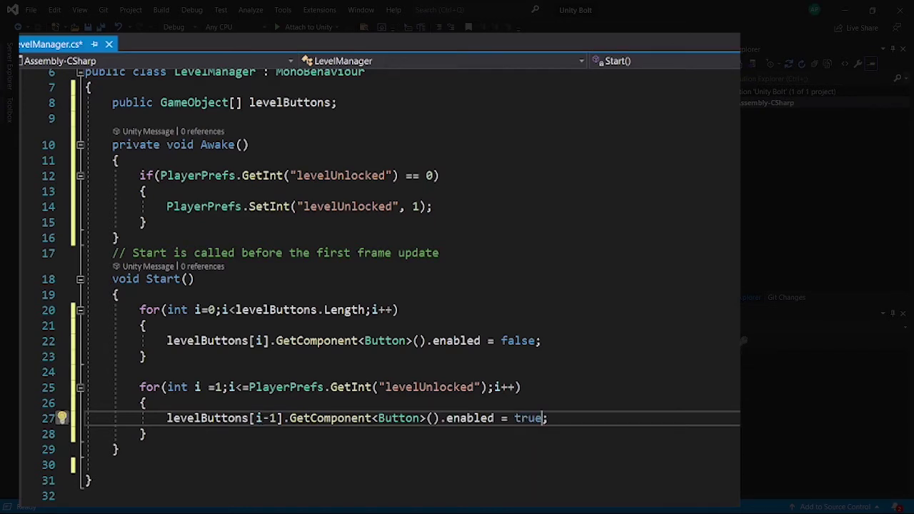
pyautogui.click(153, 418)
pyautogui.moveTo(200, 175)
pyautogui.scroll(1, 391, 288)
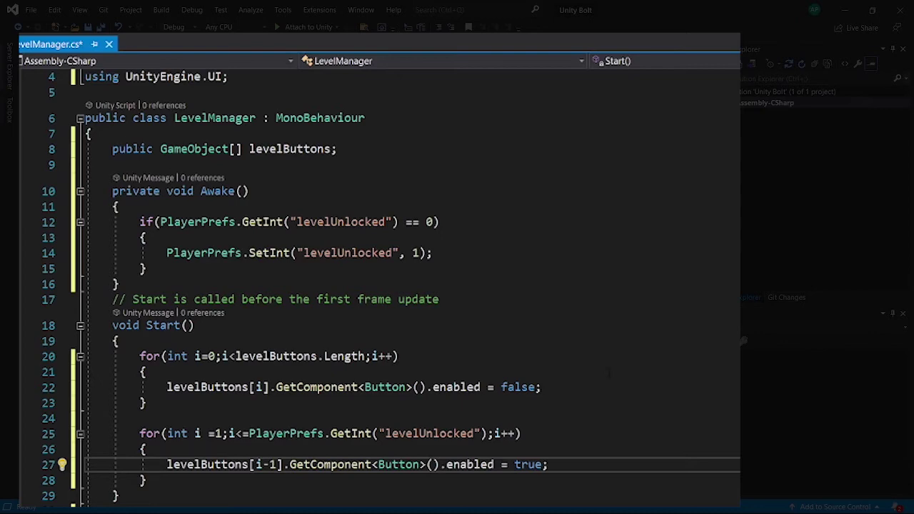
pyautogui.scroll(-1, 552, 385)
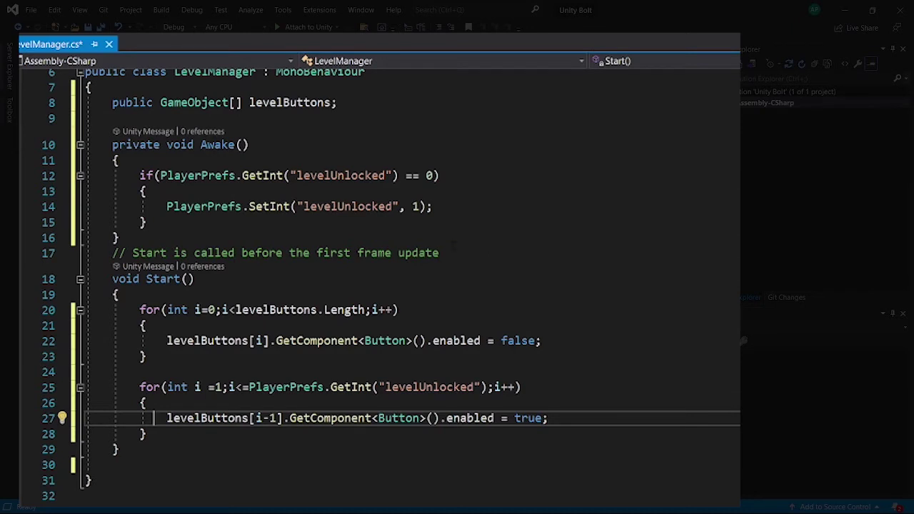
pyautogui.doubleClick(414, 207)
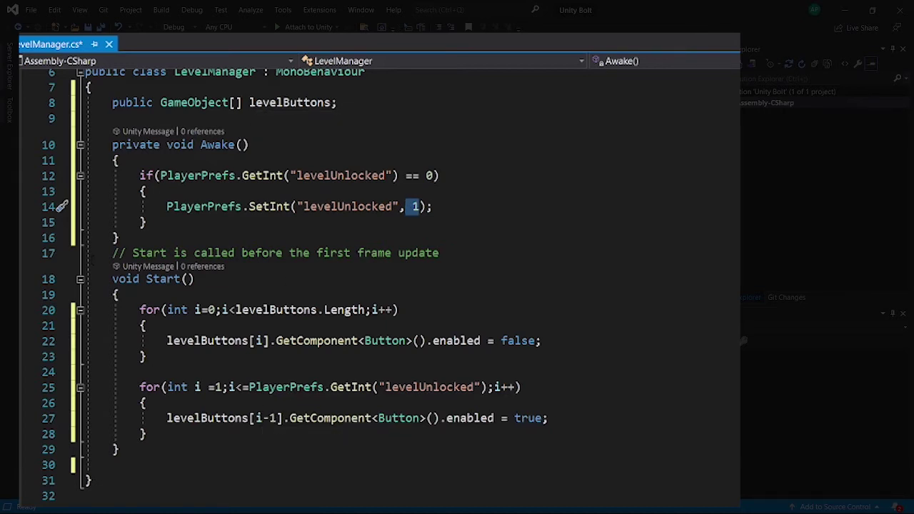
pyautogui.moveTo(532, 418); pyautogui.dragTo(500, 417)
pyautogui.click(553, 419)
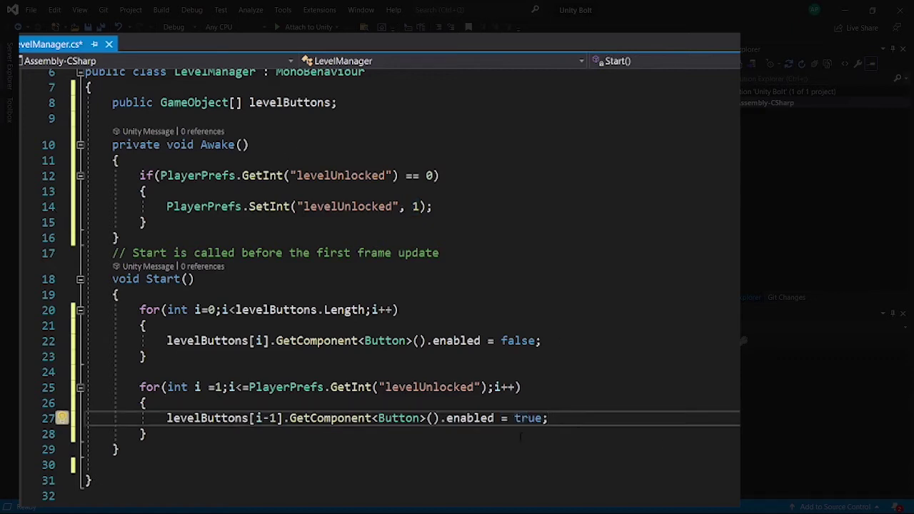
pyautogui.click(412, 206)
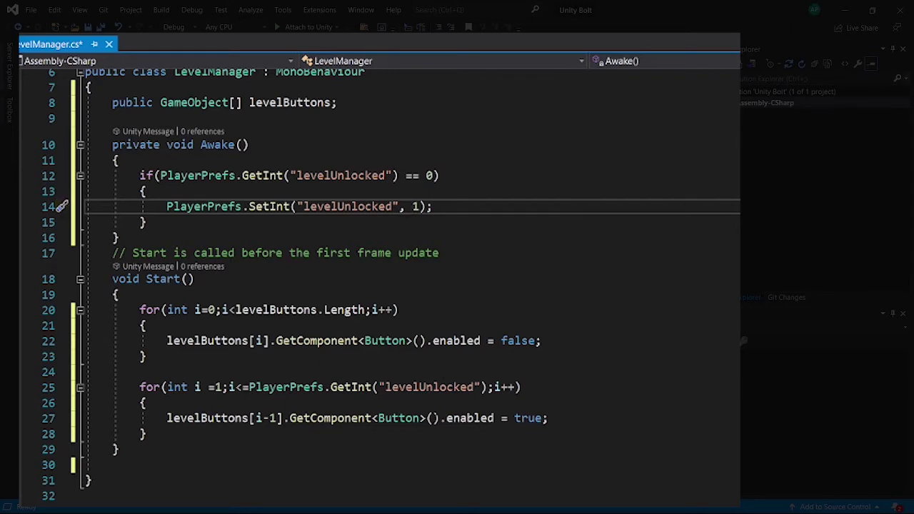
pyautogui.click(147, 433)
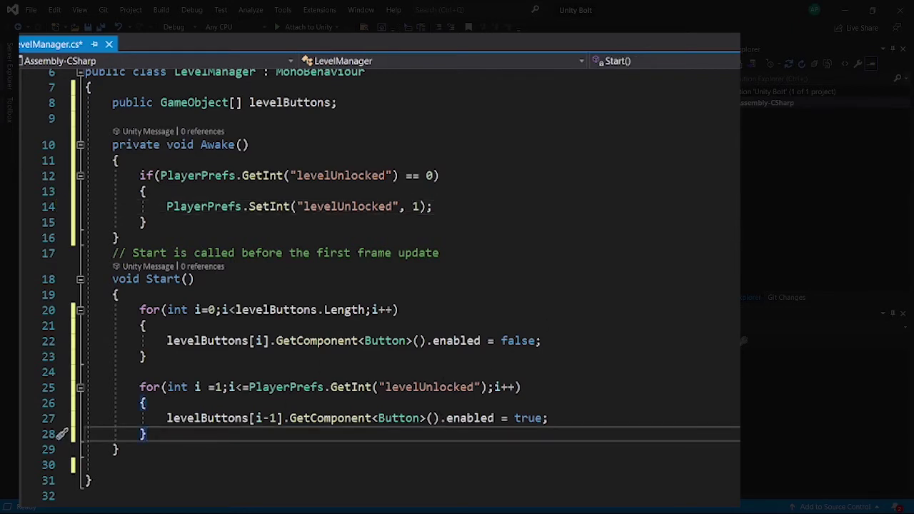
pyautogui.moveTo(139, 175); pyautogui.dragTo(147, 222)
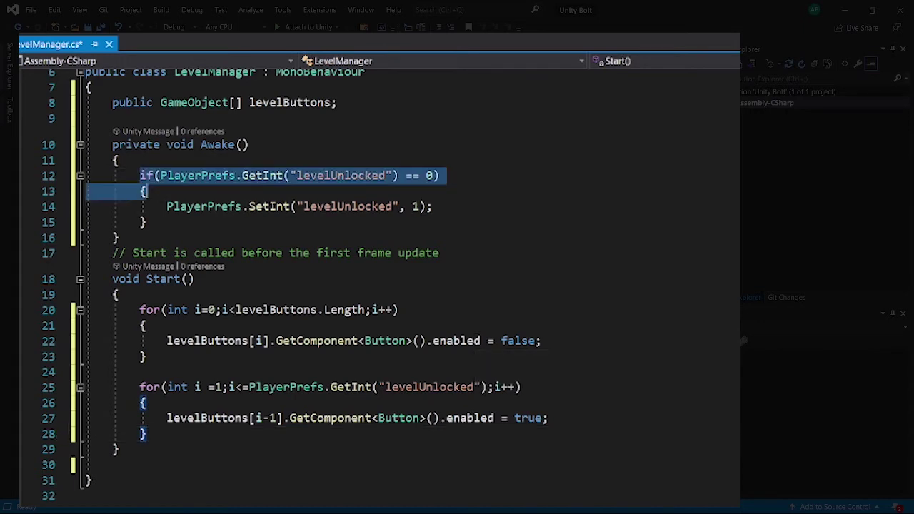
pyautogui.click(277, 175)
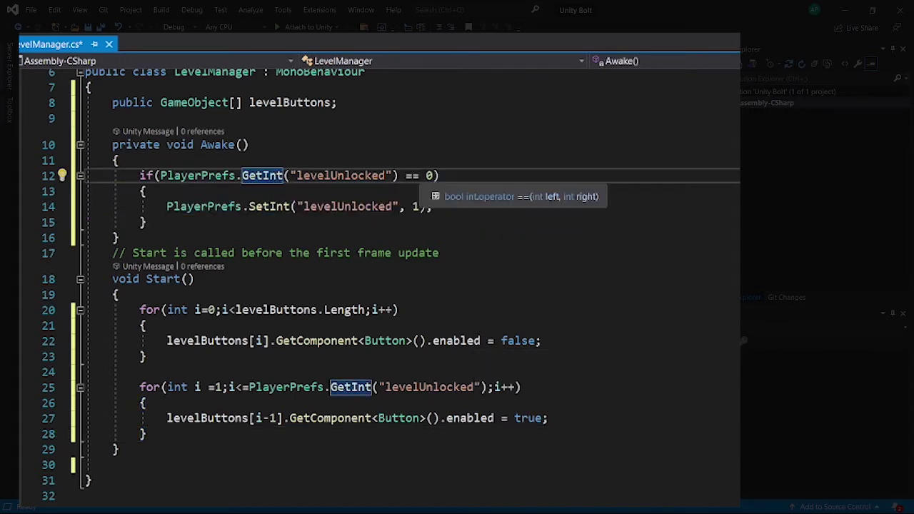
pyautogui.moveTo(433, 174); pyautogui.dragTo(419, 175)
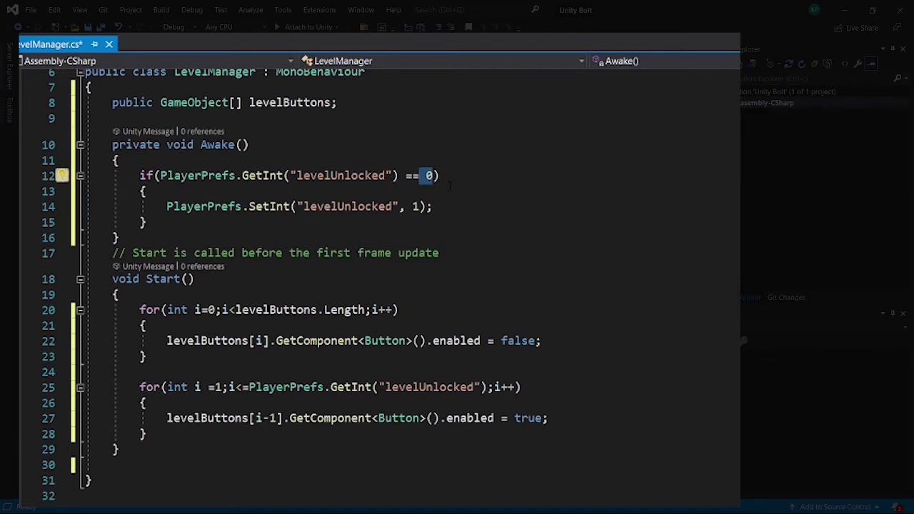
pyautogui.click(433, 206)
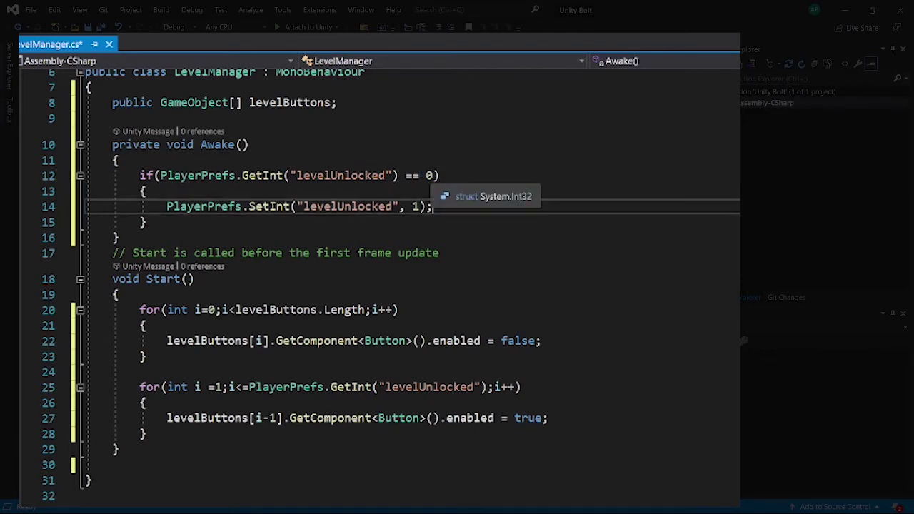
pyautogui.doubleClick(429, 175)
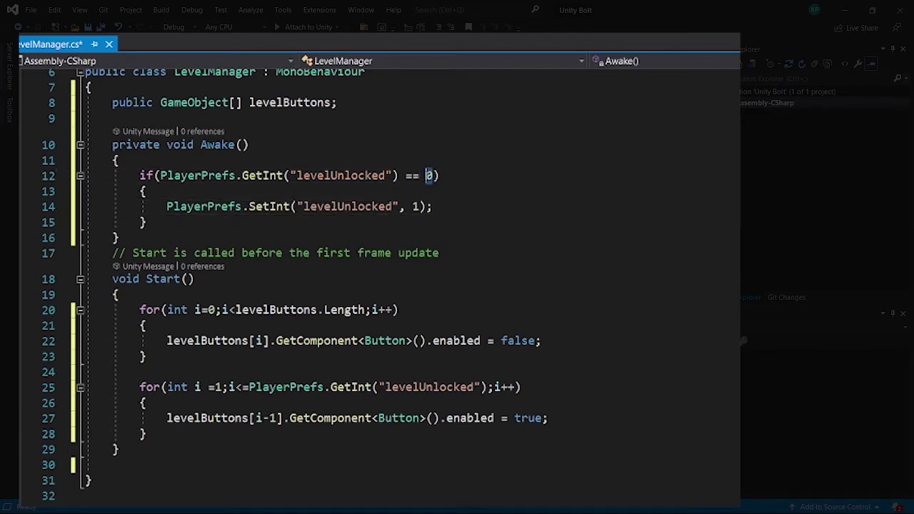
pyautogui.doubleClick(411, 206)
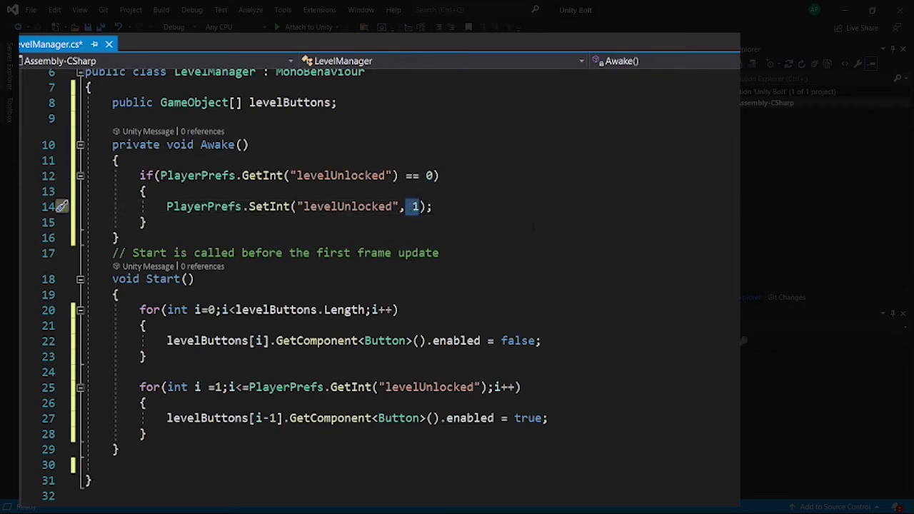
pyautogui.scroll(-1, 379, 286)
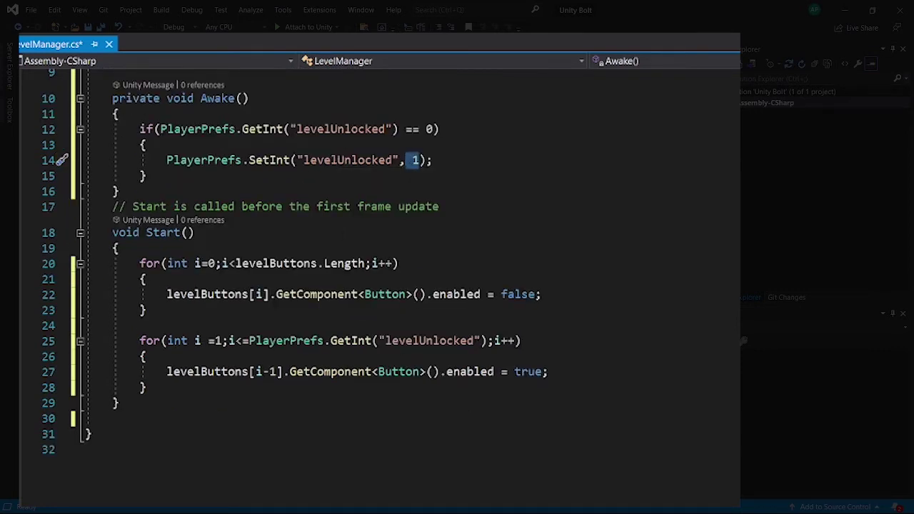
pyautogui.scroll(2, 378, 286)
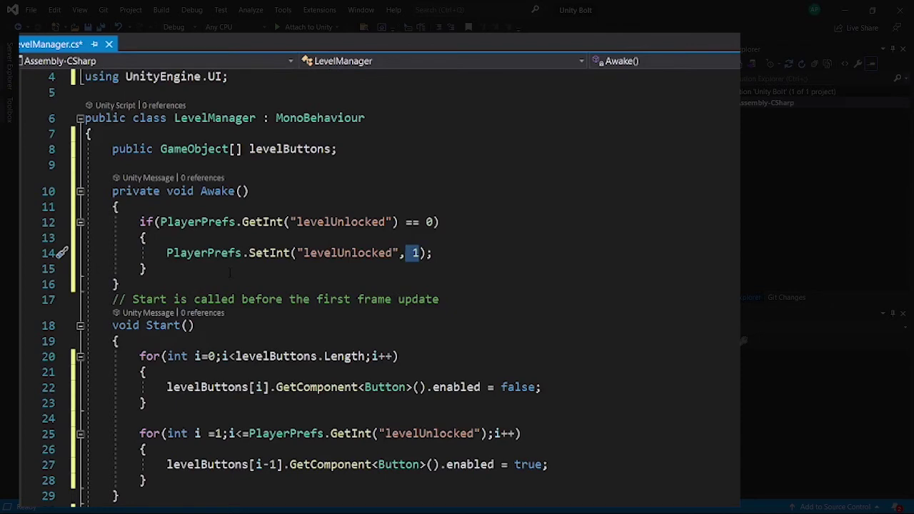
pyautogui.scroll(-1, 295, 285)
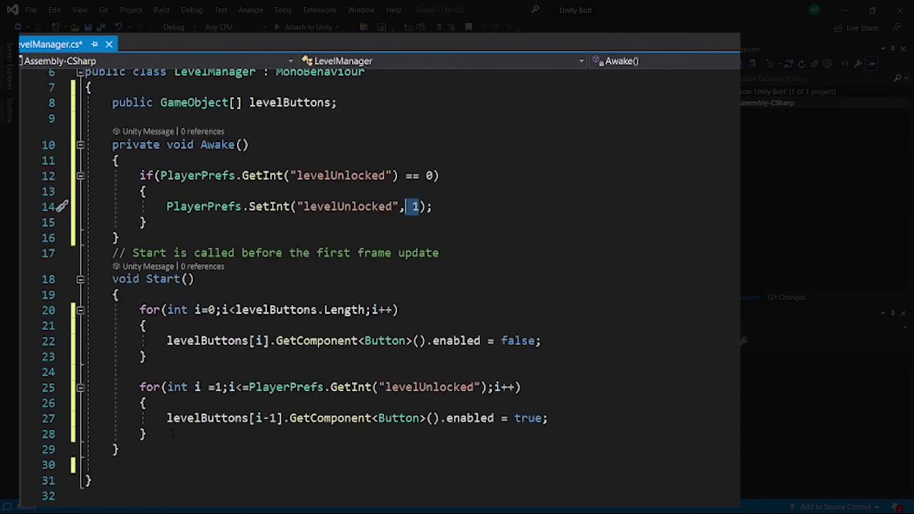
pyautogui.click(127, 453)
# - Add the method header 'public void loadscene(int index)' below Start() in LevelManager.cs
pyautogui.press('Return')
pyautogui.press('Return')
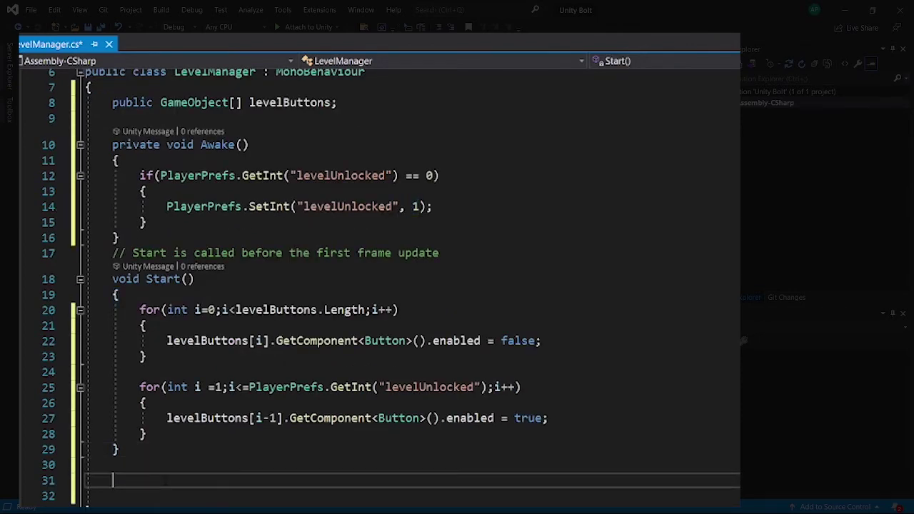
pyautogui.write('public ')
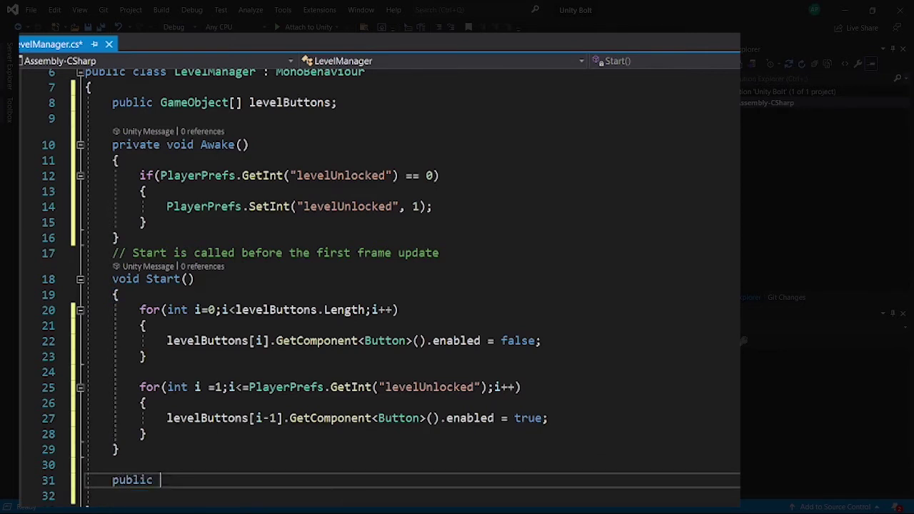
pyautogui.write('void ')
pyautogui.write('loe')
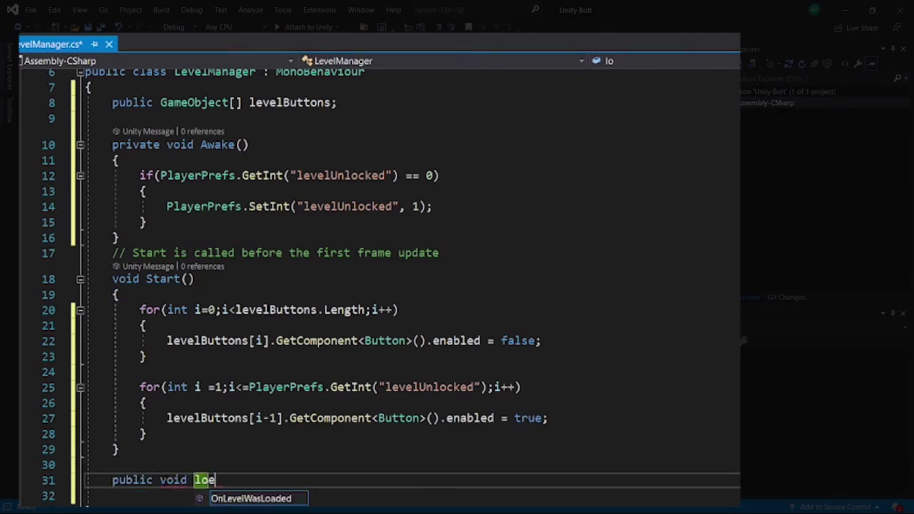
pyautogui.press('BackSpace')
pyautogui.write('ad')
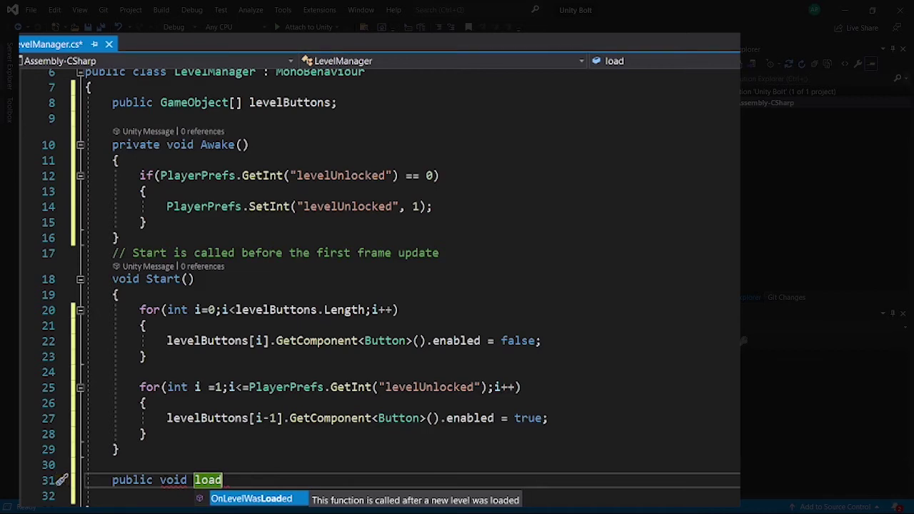
pyautogui.write('scene')
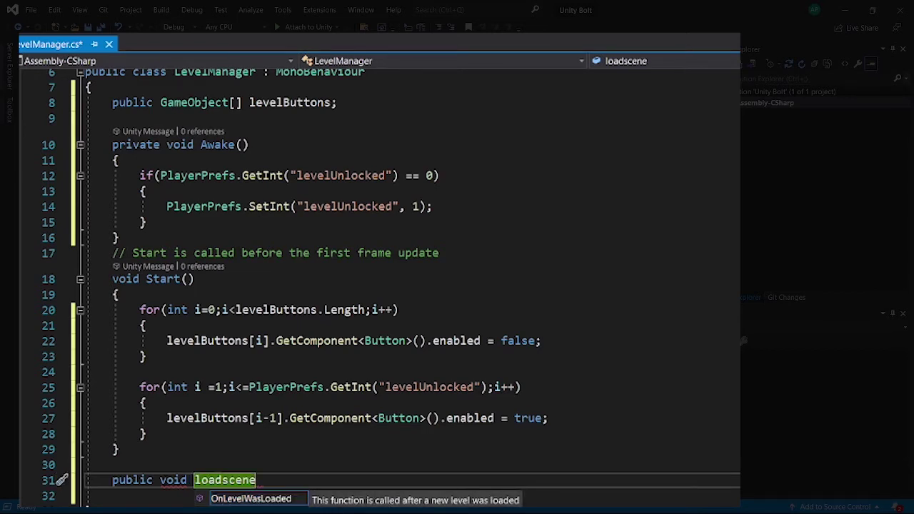
pyautogui.write('(i')
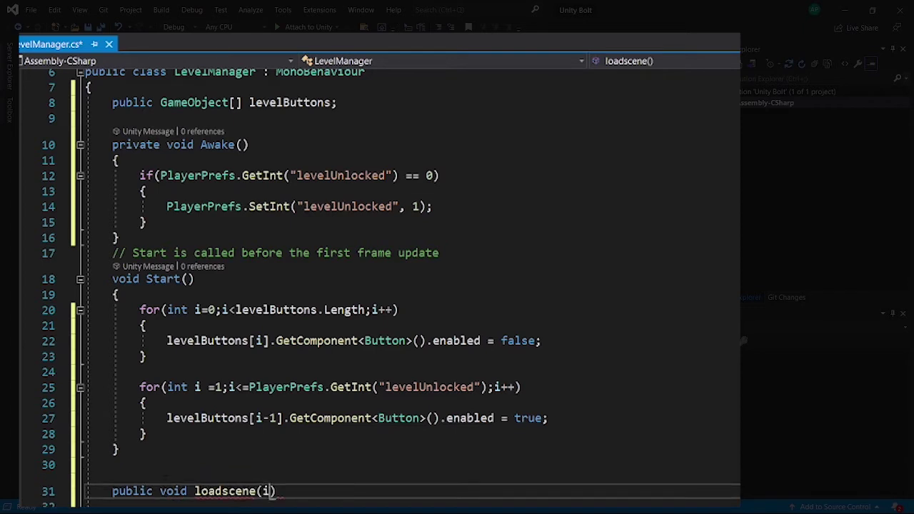
pyautogui.write('nt inde')
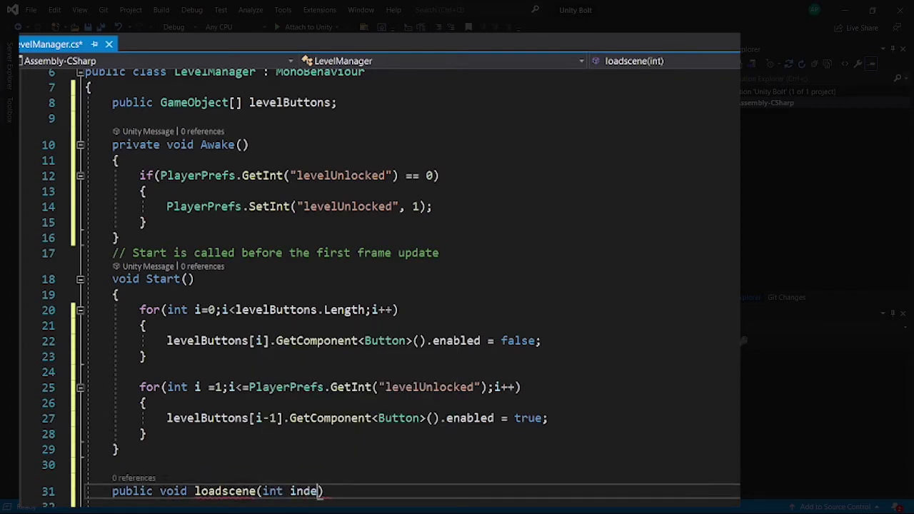
pyautogui.write('x')
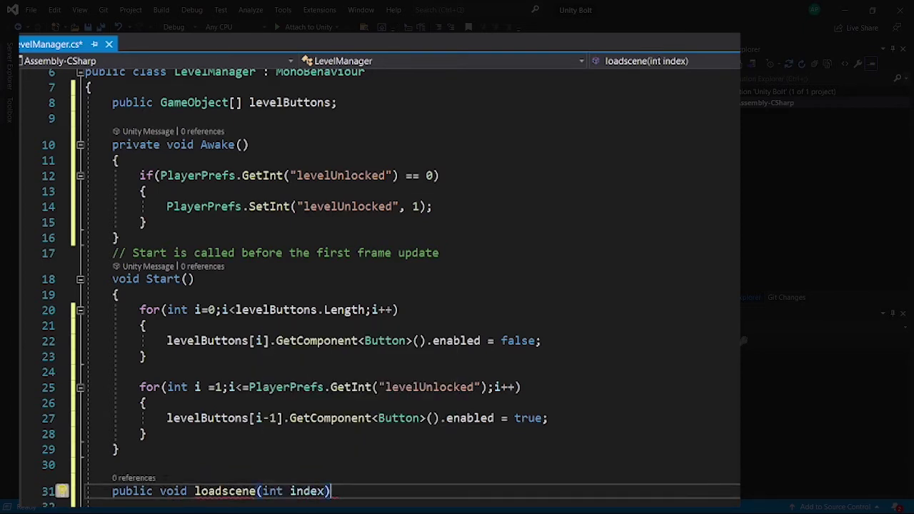
pyautogui.scroll(1, 295, 288)
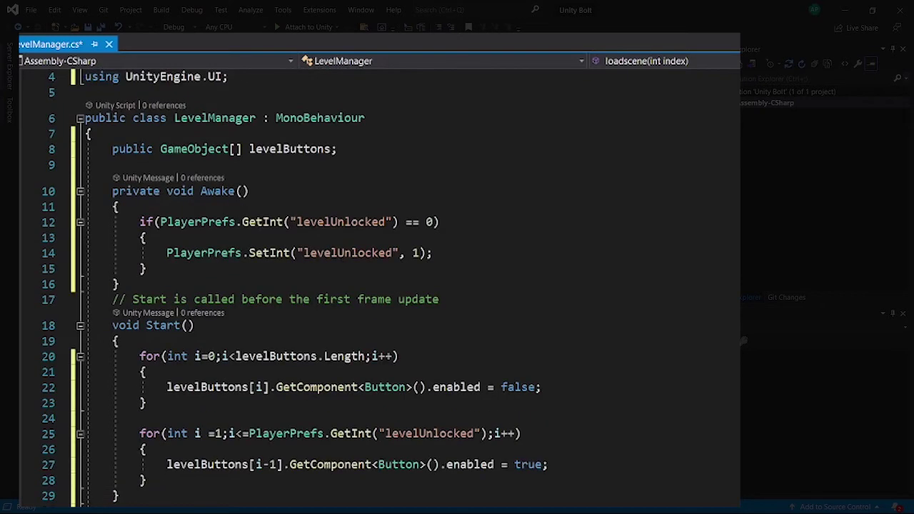
pyautogui.scroll(1, 378, 285)
# - Add 'using UnityEngine.SceneManagement;' beneath the existing UnityEngine imports
pyautogui.click(227, 123)
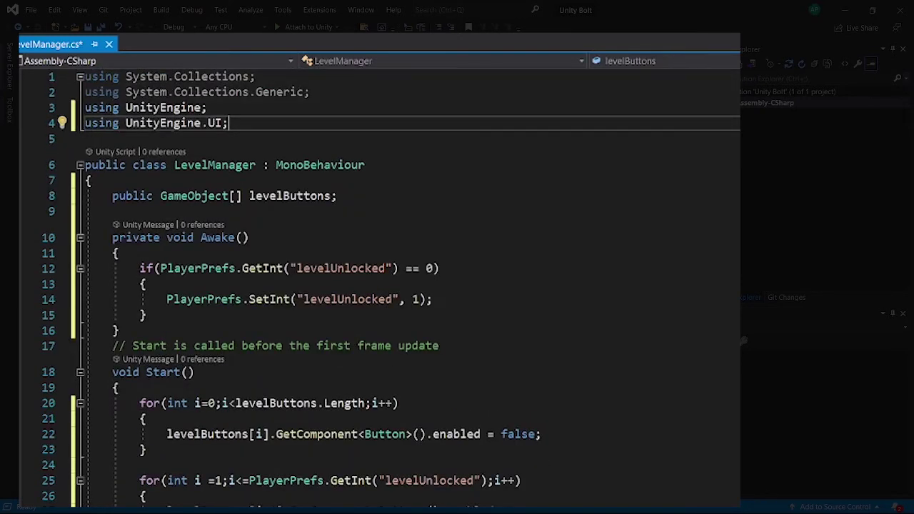
pyautogui.press('Home')
pyautogui.hotkey('ctrl', 'shift', 'Right')
pyautogui.hotkey('ctrl', 'shift', 'Right')
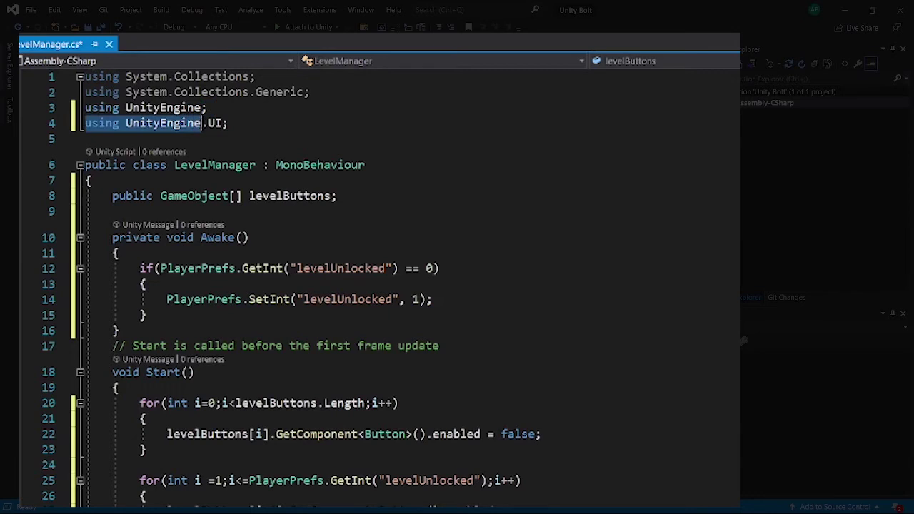
pyautogui.hotkey('ctrl', 'shift', 'Right')
pyautogui.hotkey('ctrl', 'c')
pyautogui.press('End')
pyautogui.press('Return')
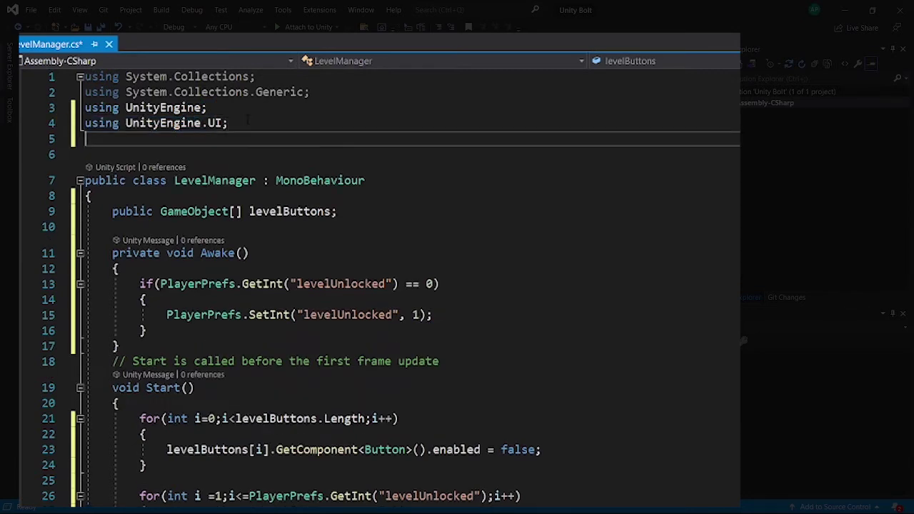
pyautogui.hotkey('ctrl', 'v')
pyautogui.write('.sce')
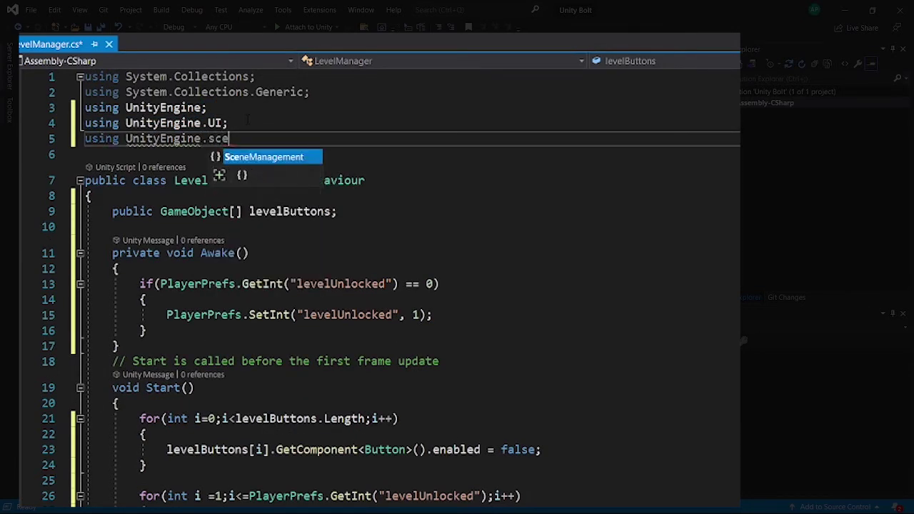
pyautogui.press('Tab')
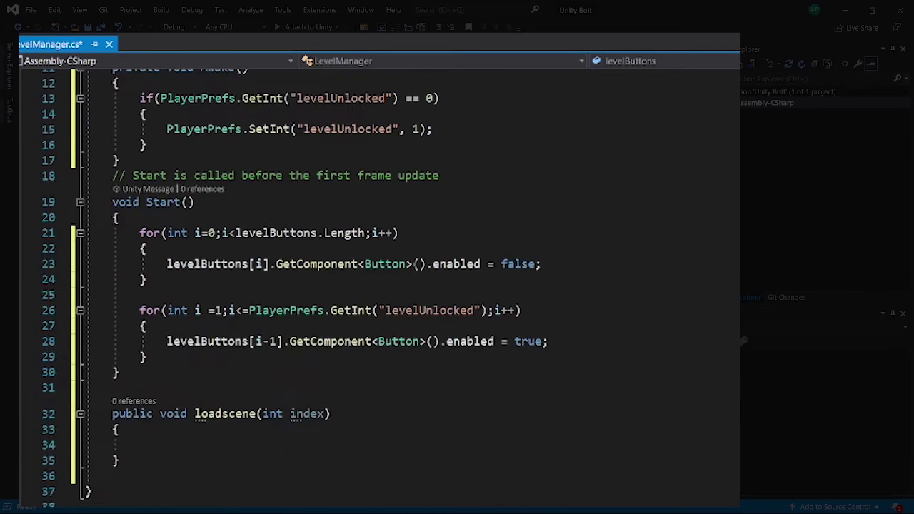
# - Write 'SceneManager.LoadScene(index);' inside the loadscene method body
pyautogui.scroll(-4, 400, 285)
pyautogui.click(140, 445)
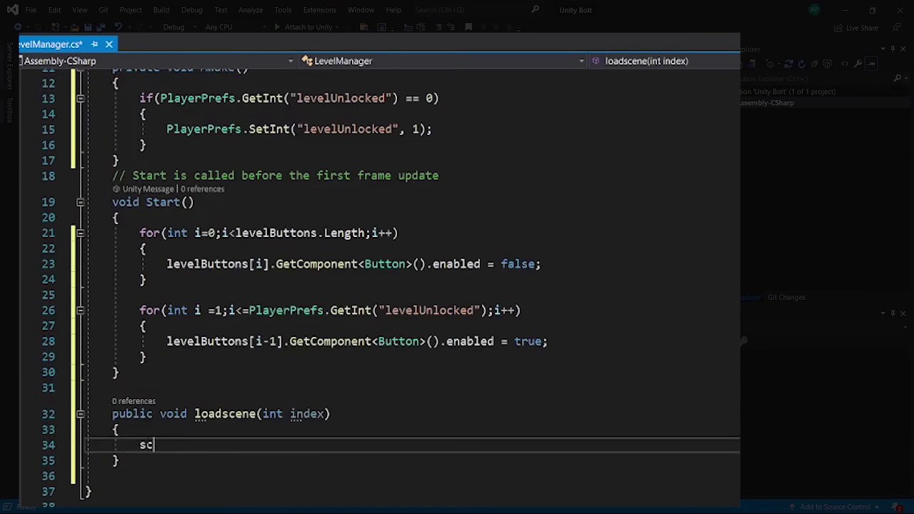
pyautogui.write('ce')
pyautogui.press('BackSpace')
pyautogui.press('BackSpace')
pyautogui.press('BackSpace')
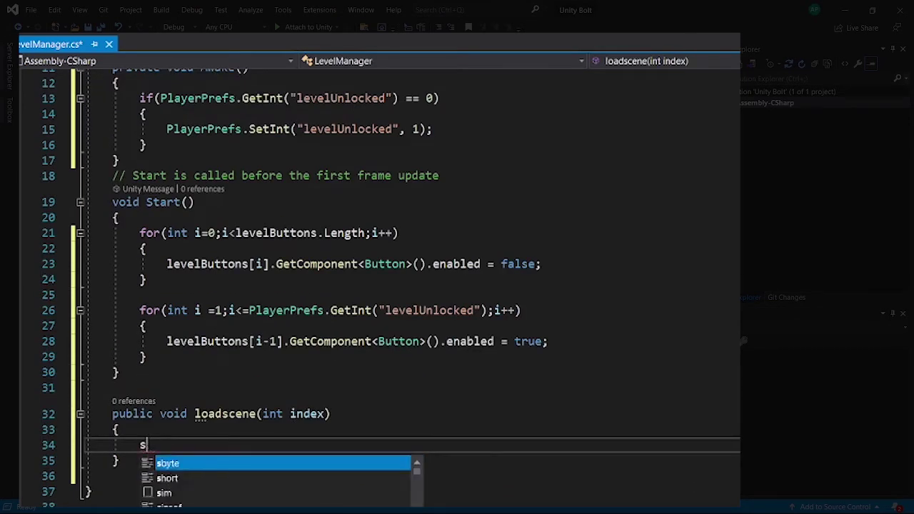
pyautogui.write('cne')
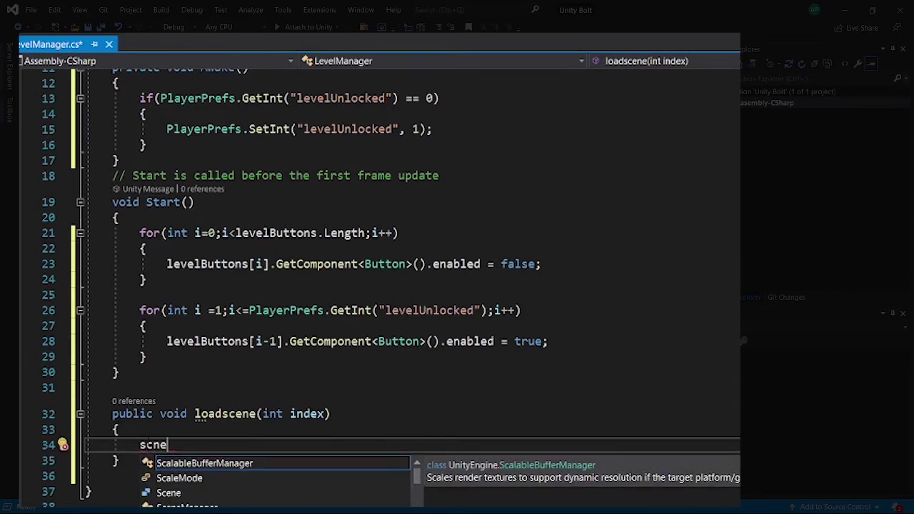
pyautogui.press('BackSpace')
pyautogui.press('BackSpace')
pyautogui.press('BackSpace')
pyautogui.press('BackSpace')
pyautogui.write('se')
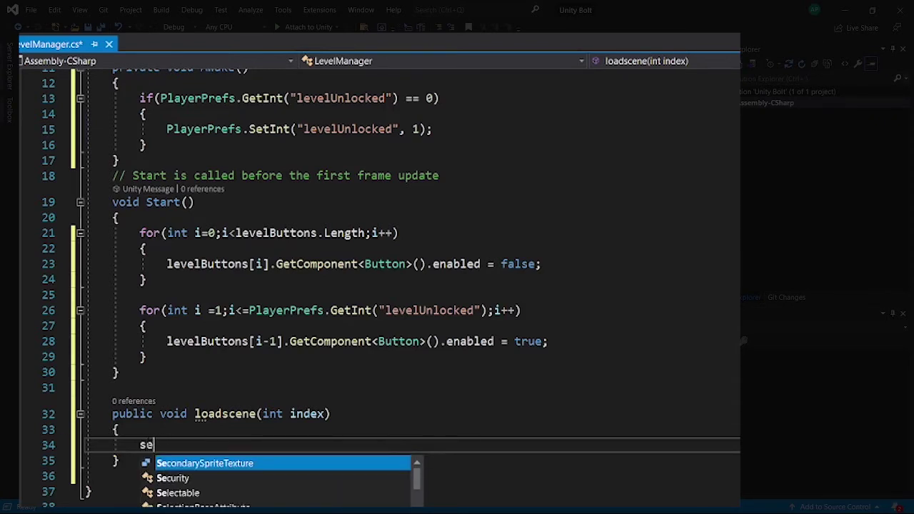
pyautogui.write('c')
pyautogui.press('BackSpace')
pyautogui.press('BackSpace')
pyautogui.press('BackSpace')
pyautogui.write('scene')
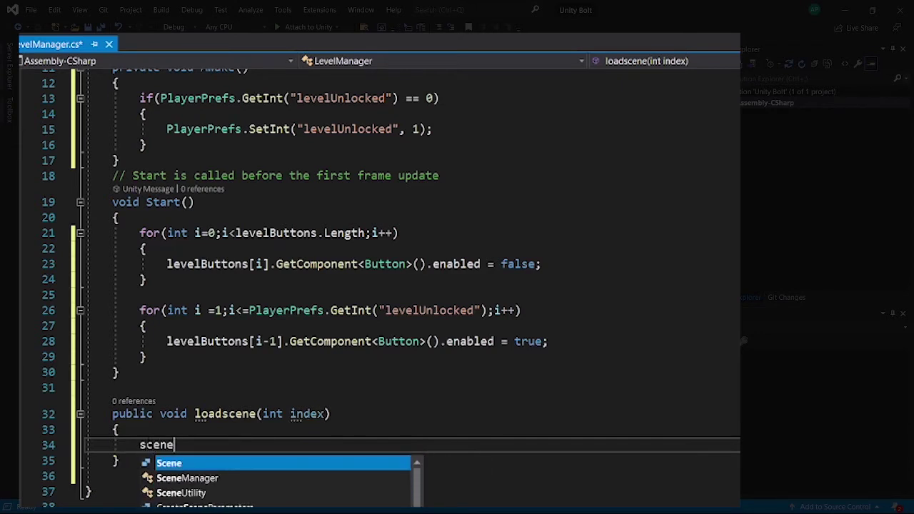
pyautogui.press('Down')
pyautogui.press('Tab')
pyautogui.write('.')
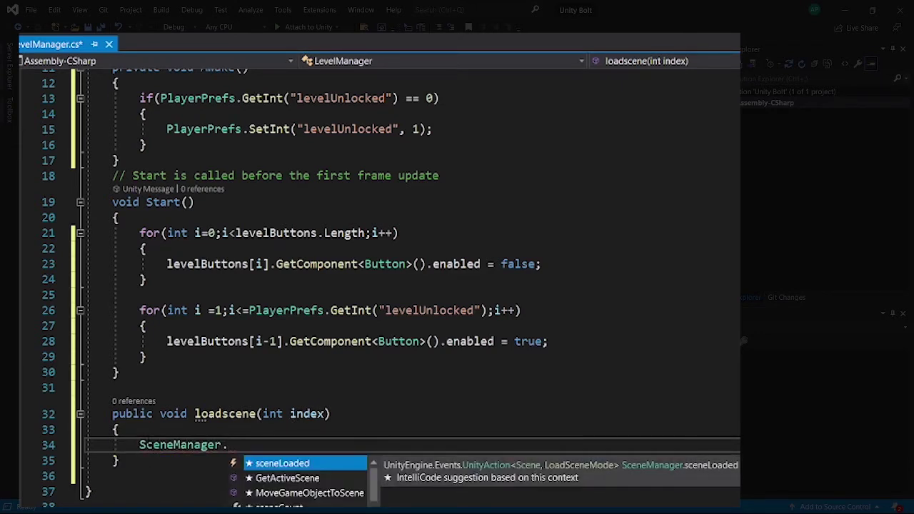
pyautogui.write('loade')
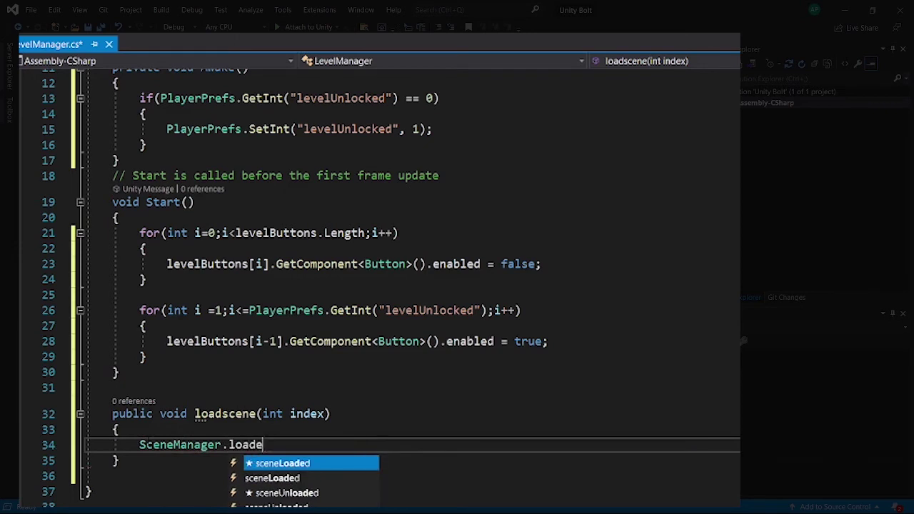
pyautogui.press('BackSpace')
pyautogui.press('Down')
pyautogui.press('Up')
pyautogui.press('Tab')
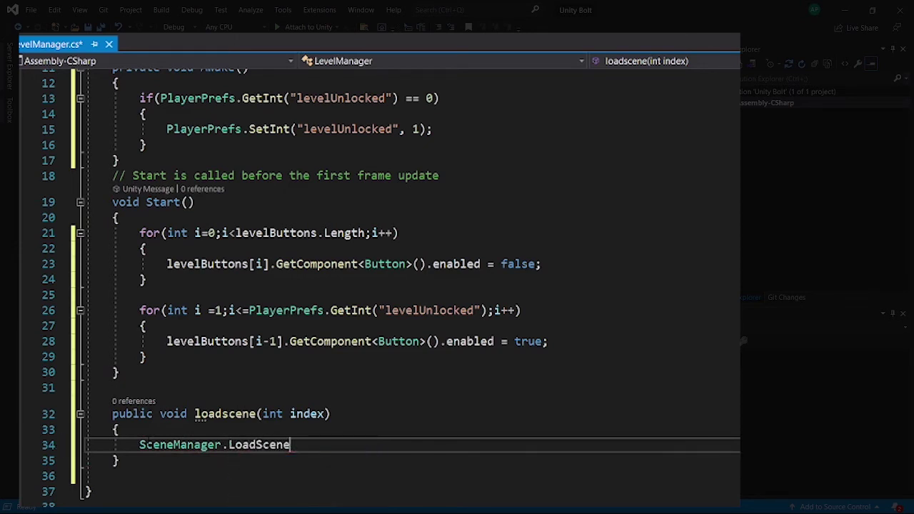
pyautogui.write('(in')
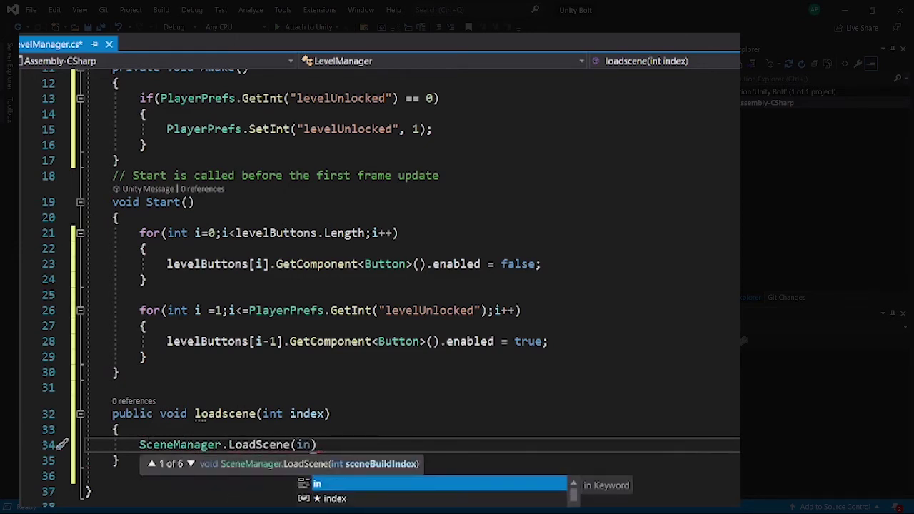
pyautogui.press('Down')
pyautogui.press('Tab')
pyautogui.write(');')
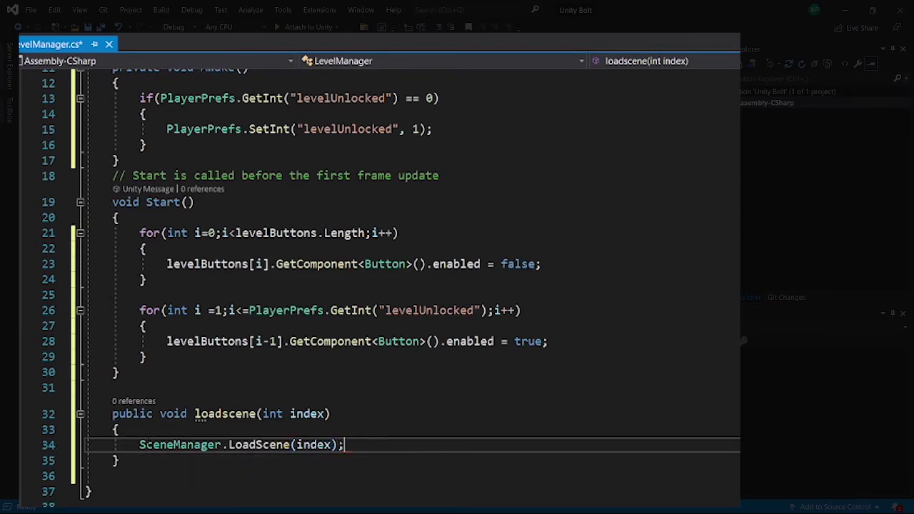
# - Save the LevelManager script
pyautogui.hotkey('ctrl', 's')
pyautogui.scroll(4, 403, 422)
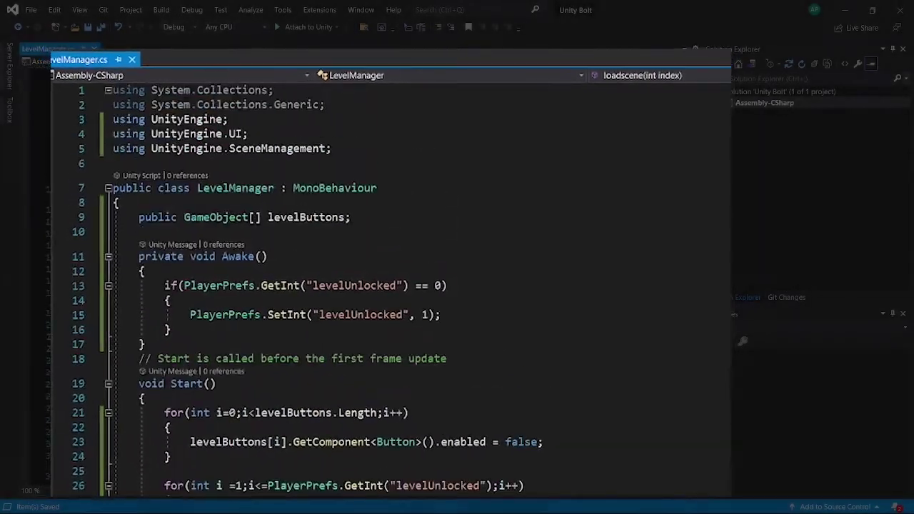
pyautogui.scroll(-1, 515, 364)
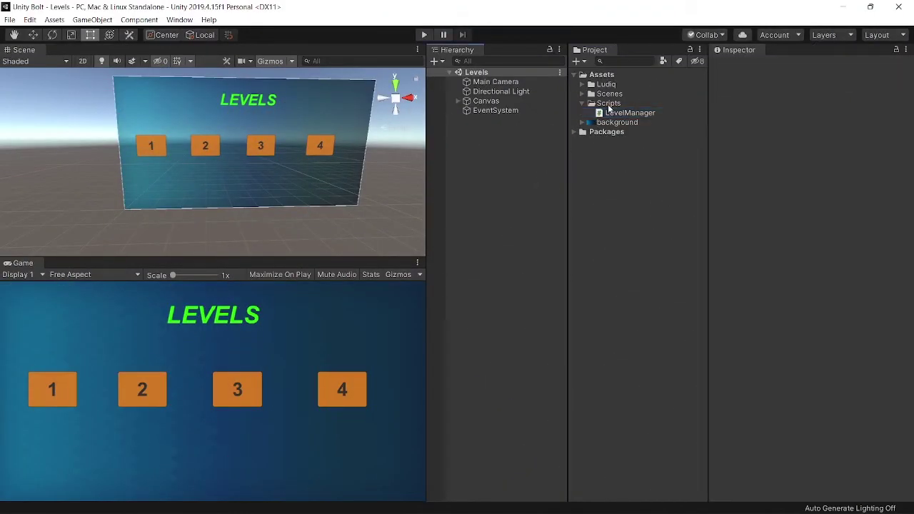
# - Create an empty GameObject in the Hierarchy named 'Level Manager'
pyautogui.click(608, 113)
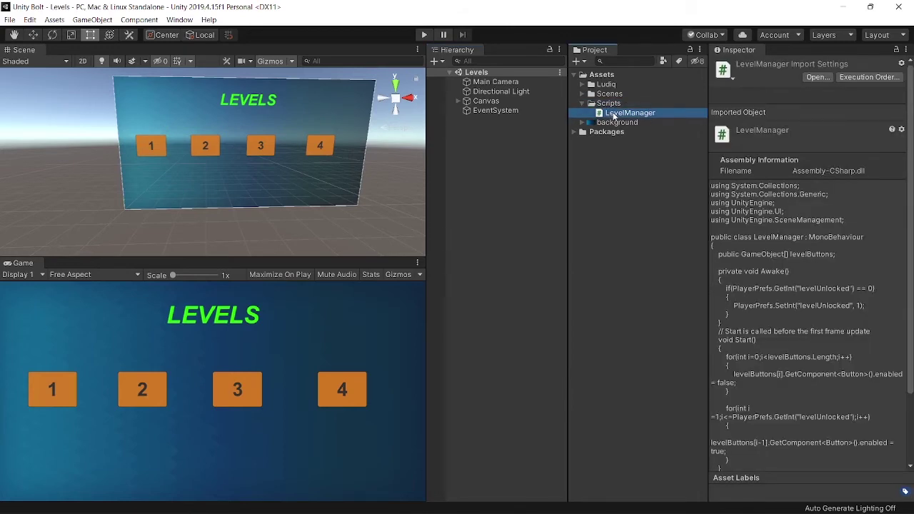
pyautogui.click(500, 155)
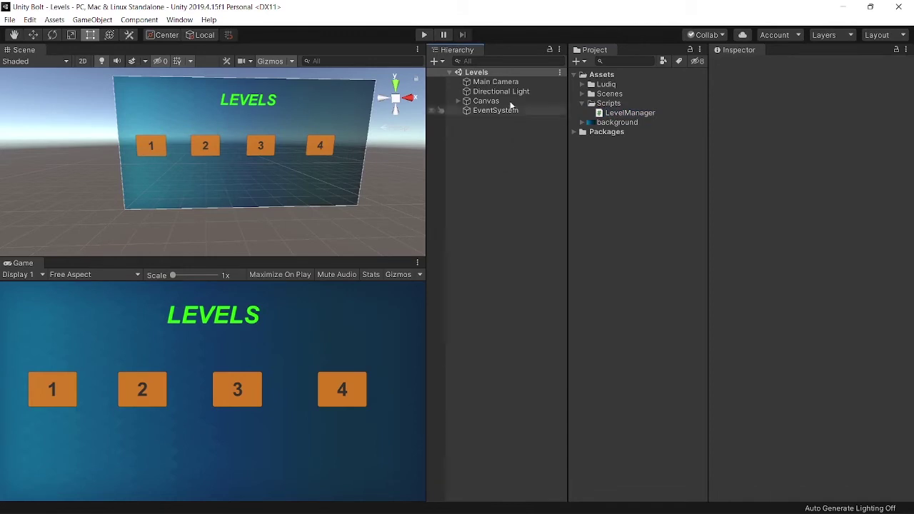
pyautogui.click(436, 62)
pyautogui.click(475, 75)
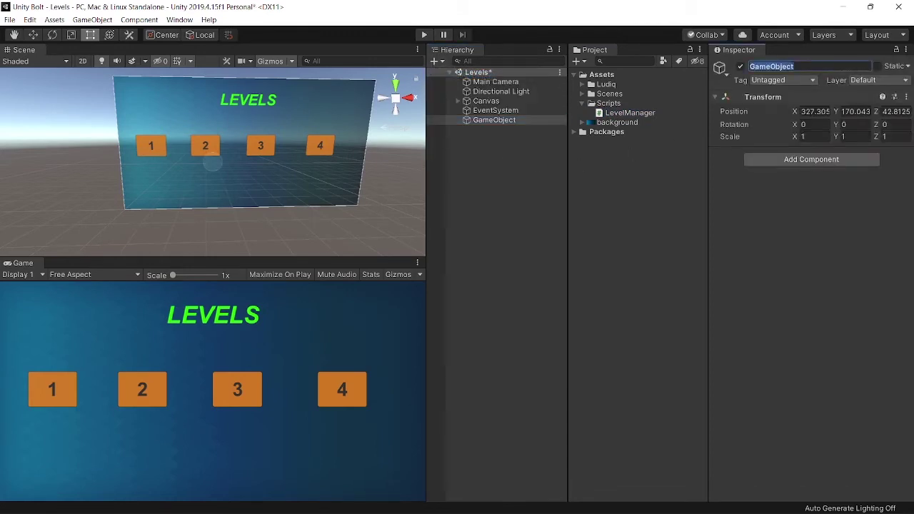
pyautogui.write('Level Manager')
pyautogui.press('Return')
# - Reset Level Manager's Transform to 0,0,0 and move it above Main Camera
pyautogui.click(902, 100)
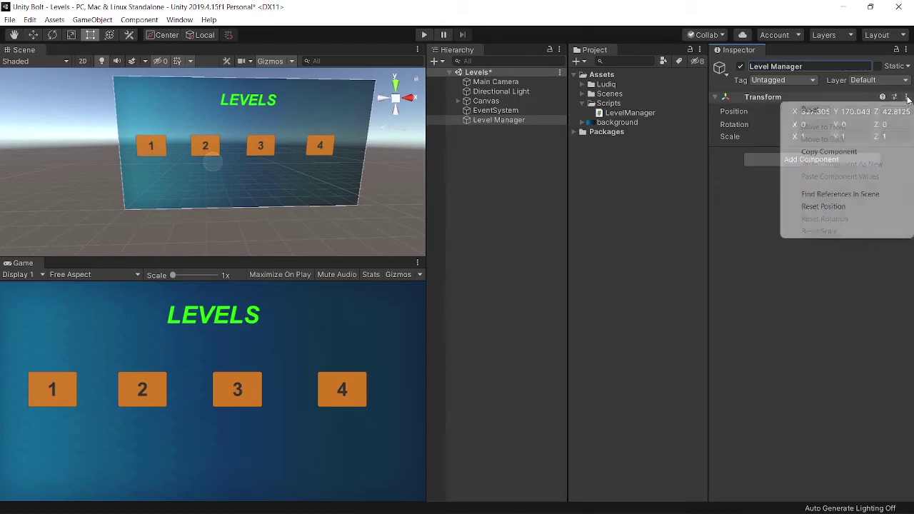
pyautogui.click(861, 107)
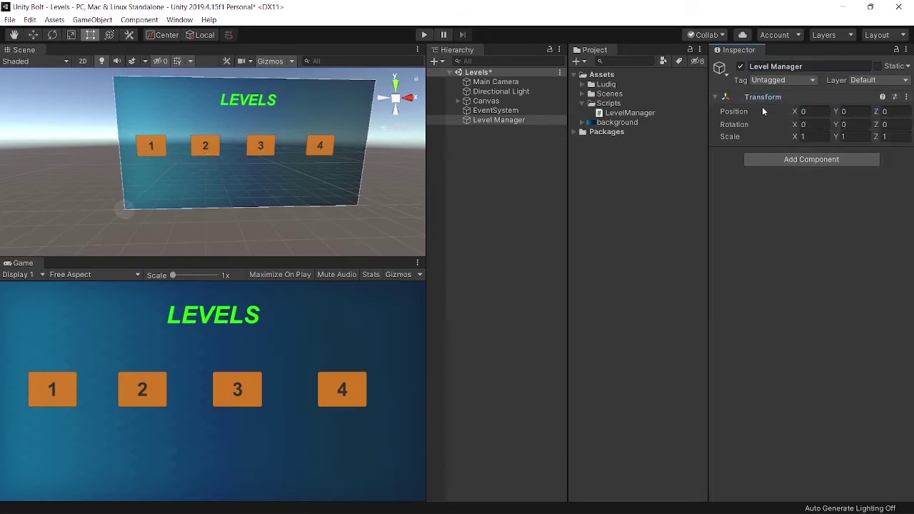
pyautogui.moveTo(519, 121); pyautogui.dragTo(520, 80)
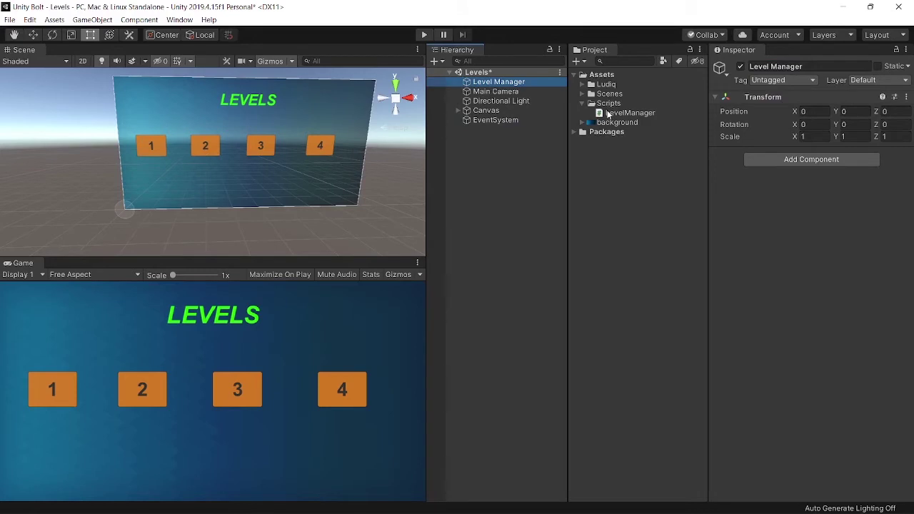
# - Attach the LevelManager script to Level Manager and set Level Buttons size to 4
pyautogui.moveTo(607, 114); pyautogui.dragTo(749, 187)
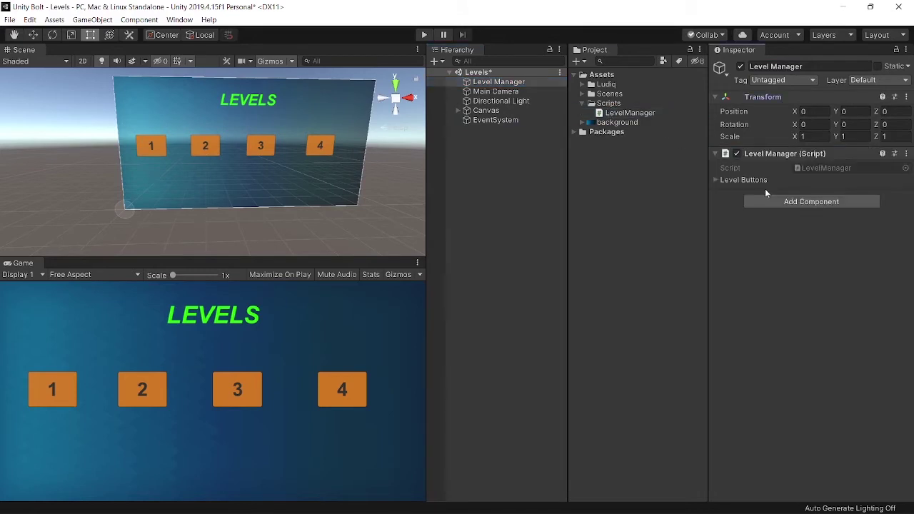
pyautogui.click(714, 179)
pyautogui.click(810, 193)
pyautogui.write('4')
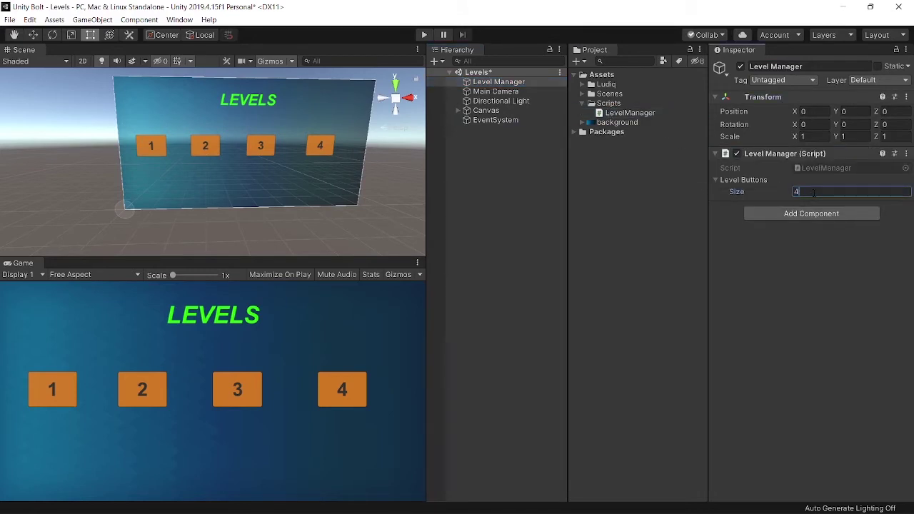
pyautogui.press('Return')
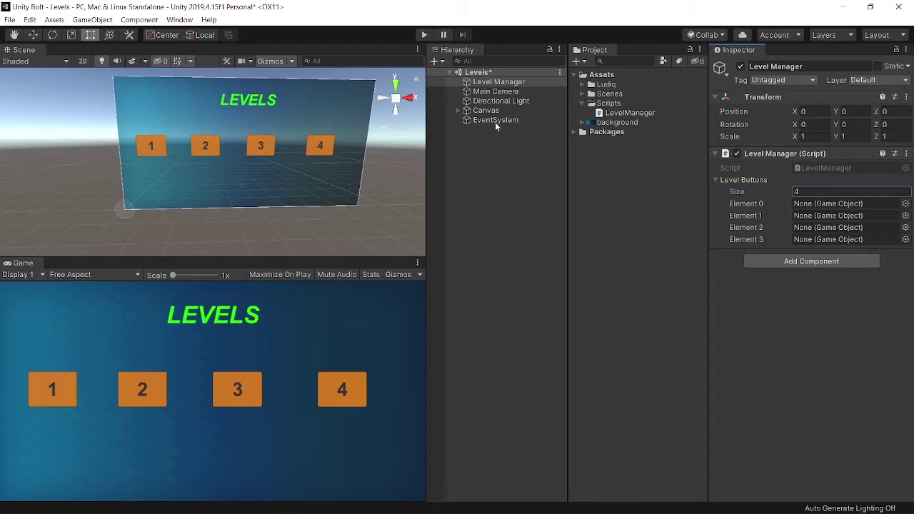
# - Assign Lvl 1 through Lvl 4 Button to Level Buttons Elements 0–3
pyautogui.click(457, 112)
pyautogui.moveTo(501, 138); pyautogui.dragTo(808, 207)
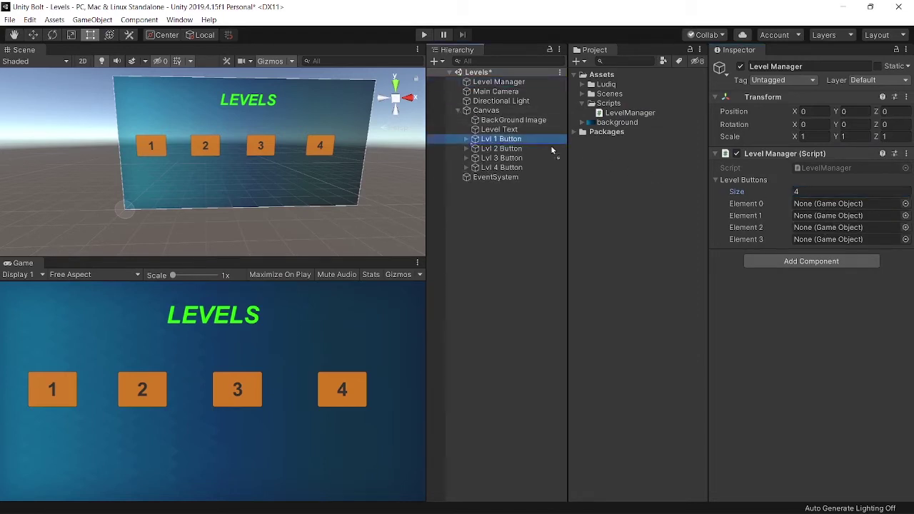
pyautogui.moveTo(501, 148); pyautogui.dragTo(815, 224)
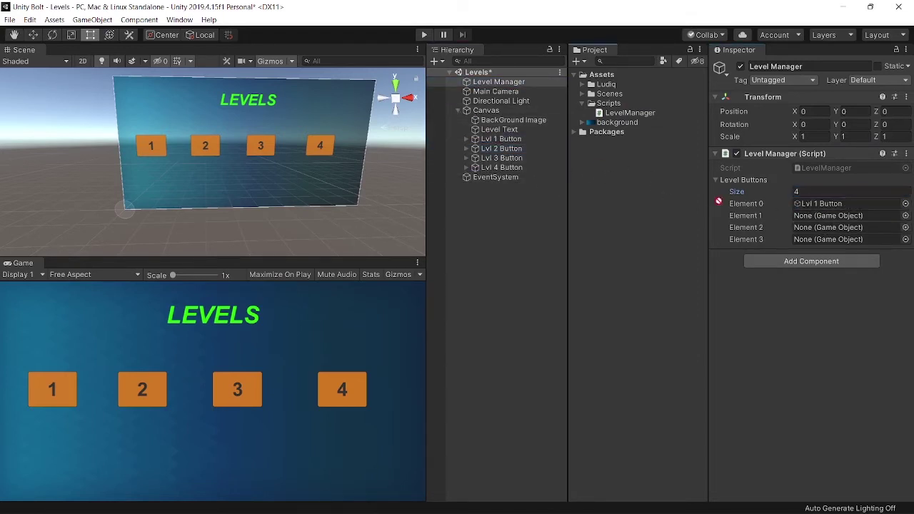
pyautogui.moveTo(501, 158); pyautogui.dragTo(807, 227)
pyautogui.moveTo(501, 167); pyautogui.dragTo(804, 242)
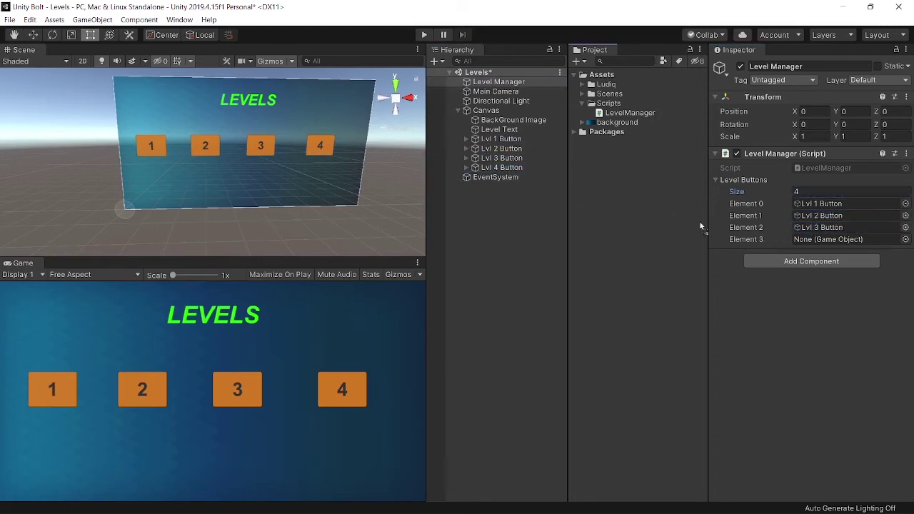
pyautogui.click(503, 194)
pyautogui.click(458, 109)
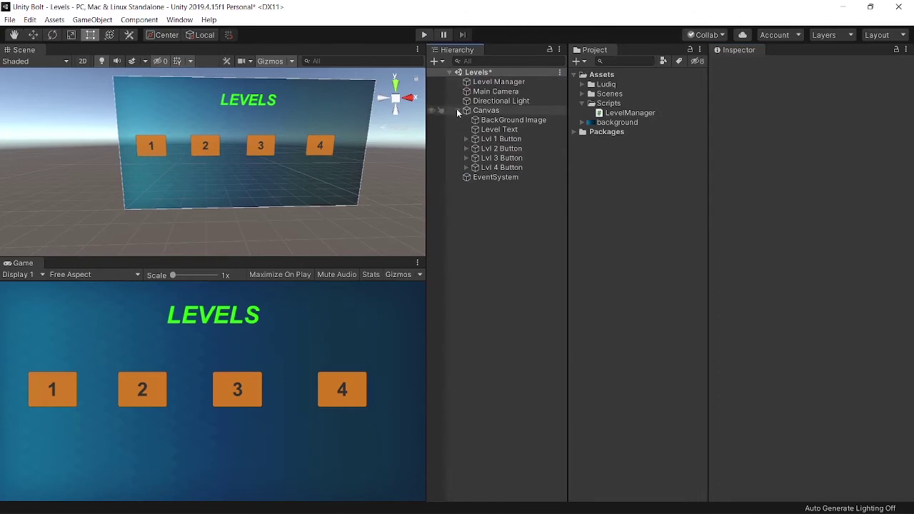
pyautogui.click(497, 82)
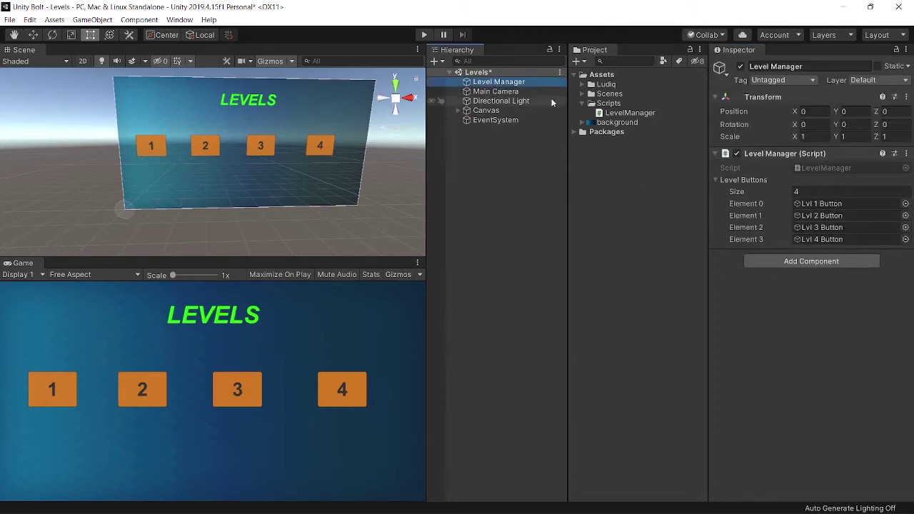
# - Select Lvl 1 through Lvl 4 Button together in the Hierarchy
pyautogui.click(458, 111)
pyautogui.click(492, 140)
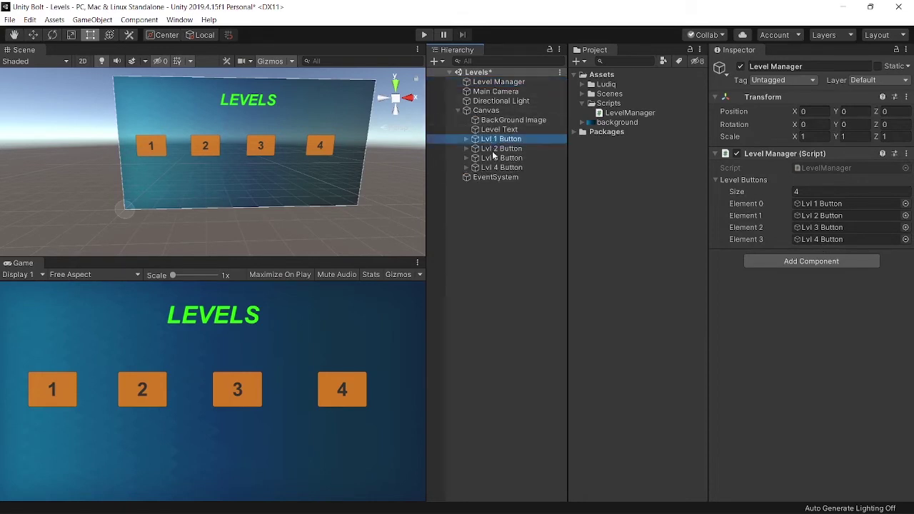
pyautogui.keyDown('shift'); pyautogui.click(500, 159); pyautogui.keyUp('shift')
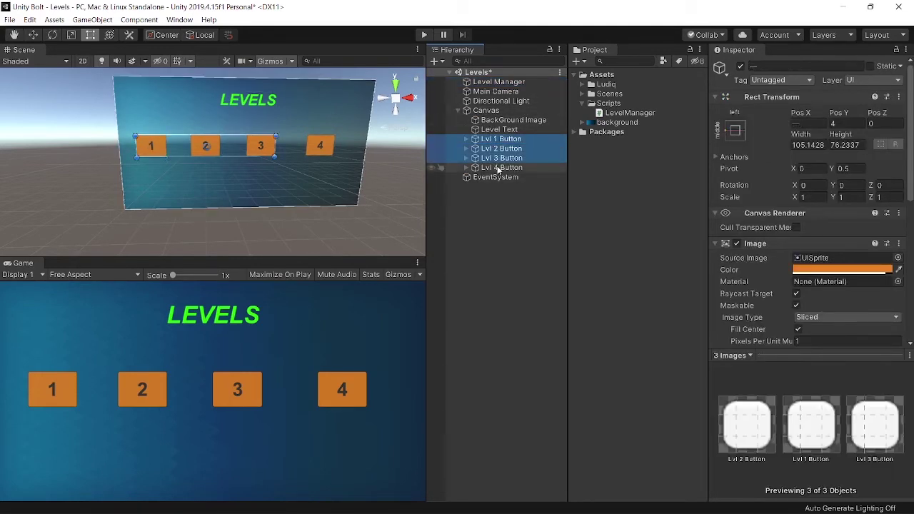
pyautogui.keyDown('shift'); pyautogui.click(498, 167); pyautogui.keyUp('shift')
pyautogui.scroll(-10, 818, 283)
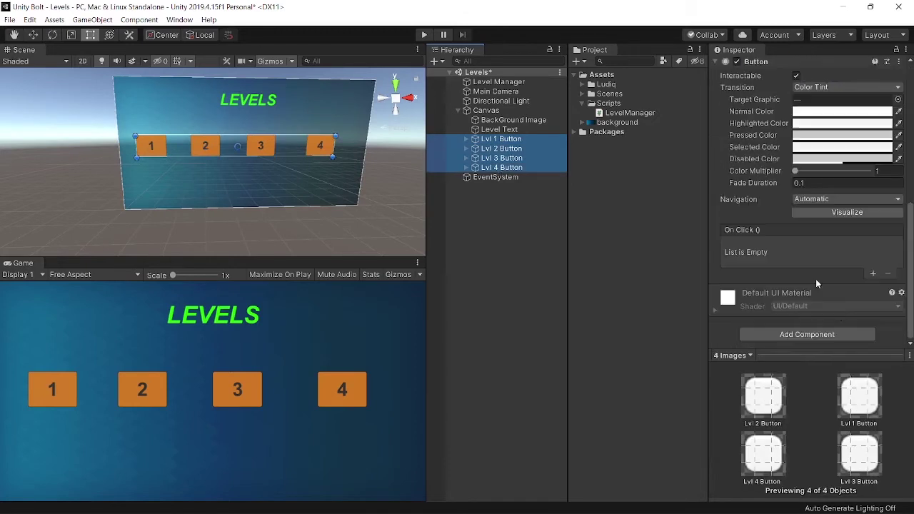
# - Add an On Click event targeting Level Manager that calls LevelManager.loadscene (int)
pyautogui.click(874, 274)
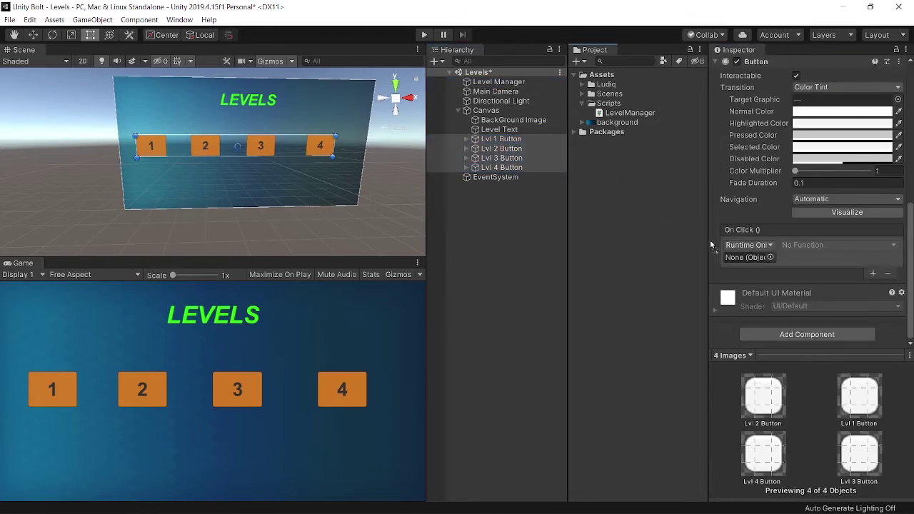
pyautogui.moveTo(710, 244); pyautogui.dragTo(749, 258)
pyautogui.click(810, 248)
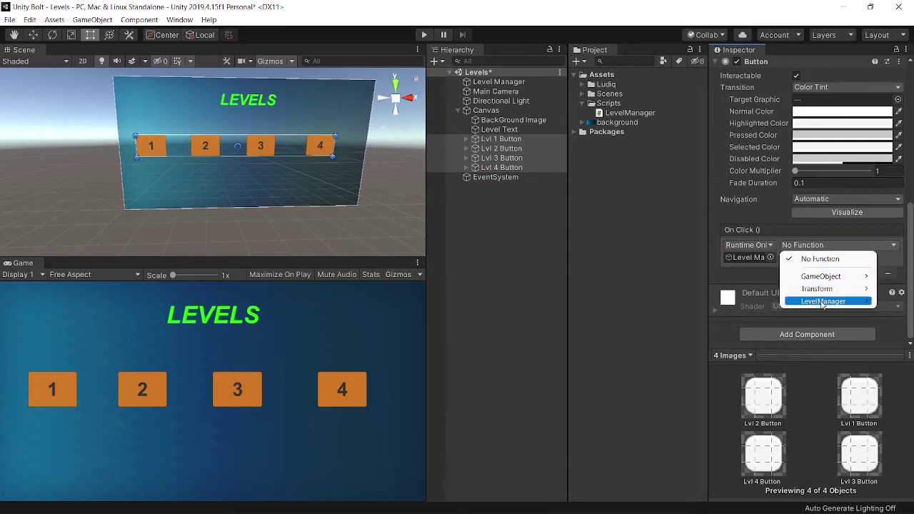
pyautogui.moveTo(824, 301)
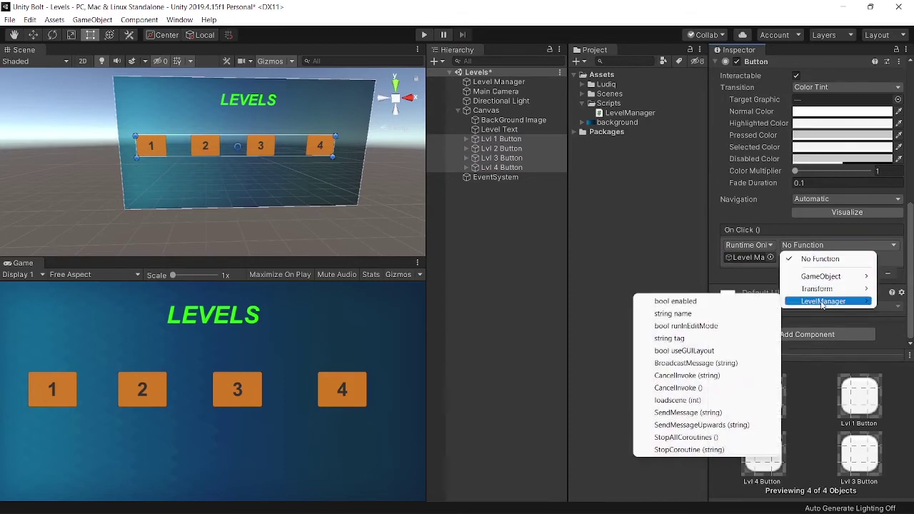
pyautogui.click(688, 401)
pyautogui.click(501, 138)
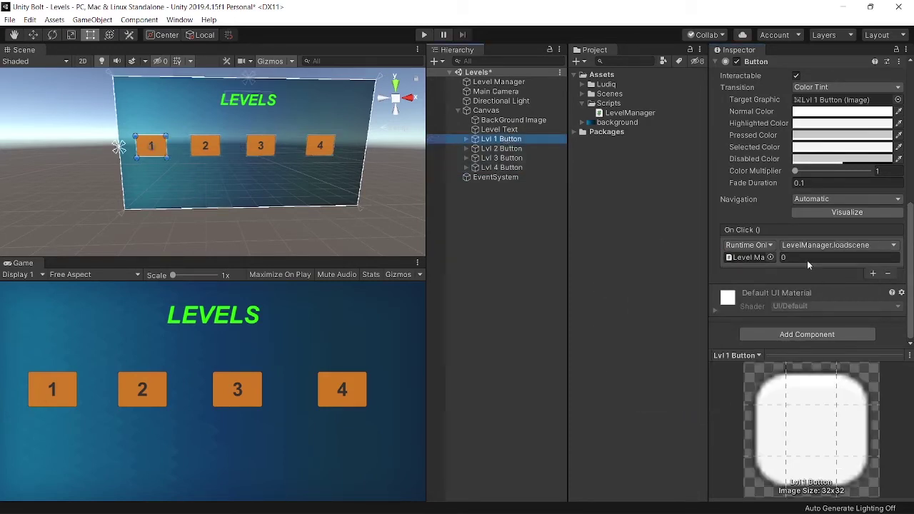
pyautogui.click(512, 213)
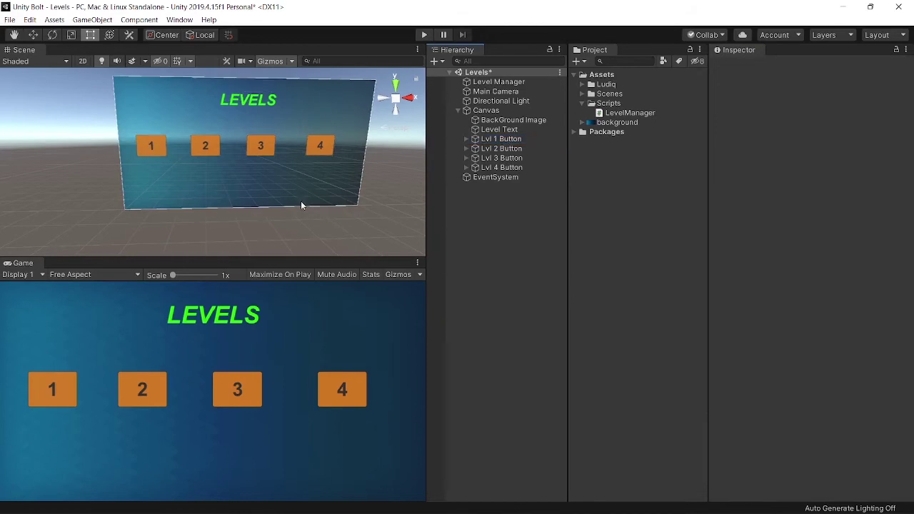
pyautogui.click(10, 19)
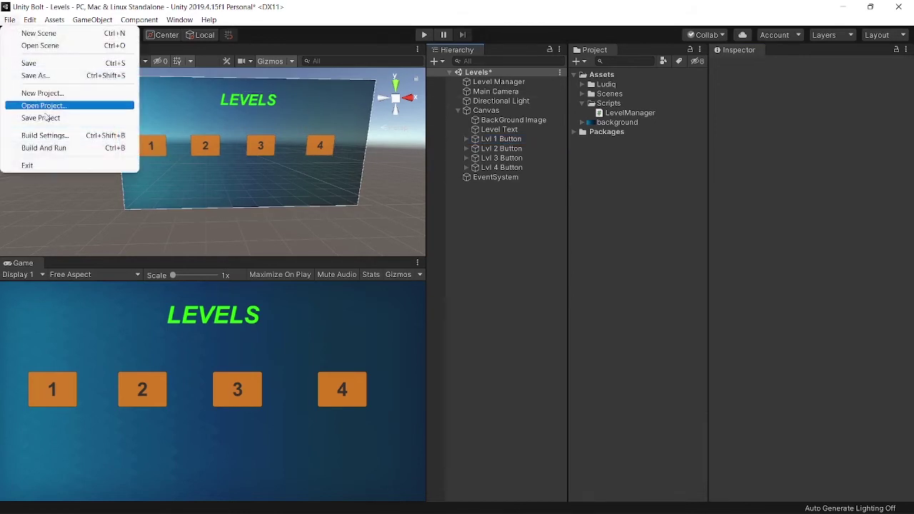
pyautogui.click(50, 135)
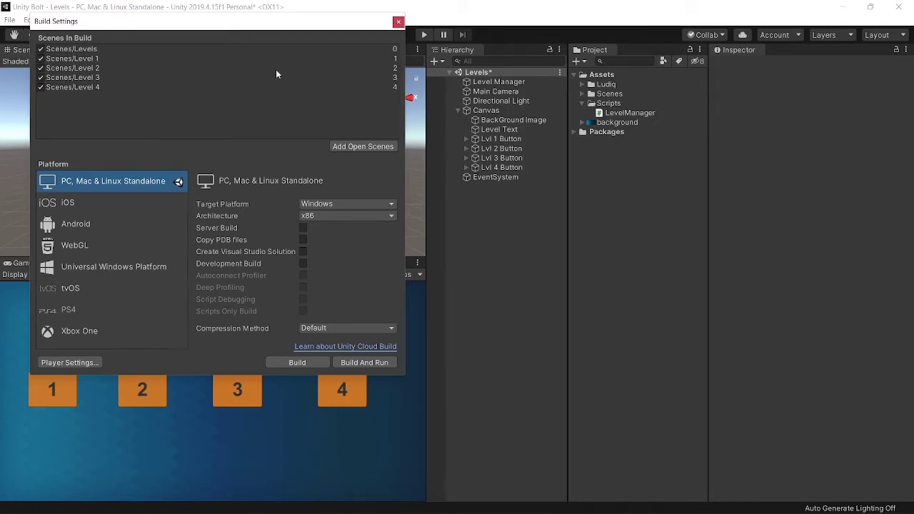
# - Set the loadscene index to 1, 2, 3 and 4 on Lvl 1–4 Button respectively
pyautogui.click(398, 22)
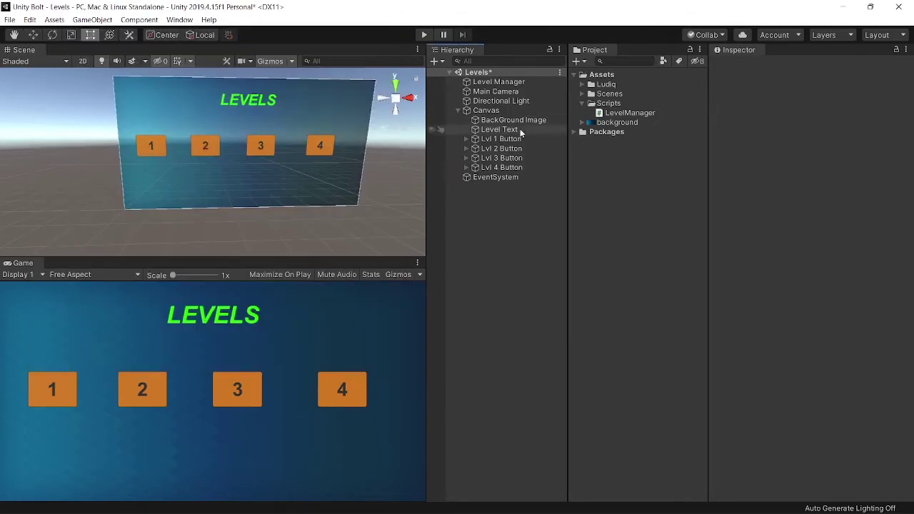
pyautogui.click(528, 138)
pyautogui.scroll(-5, 871, 281)
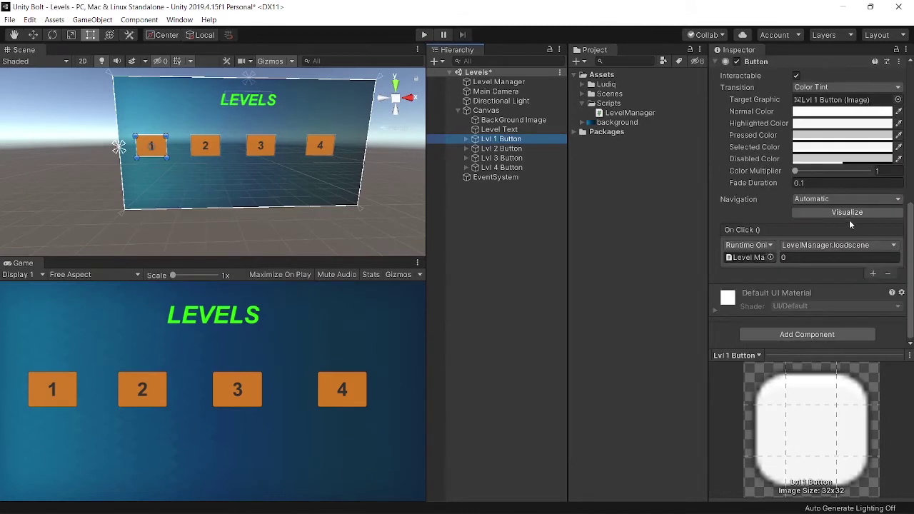
pyautogui.click(806, 257)
pyautogui.write('1')
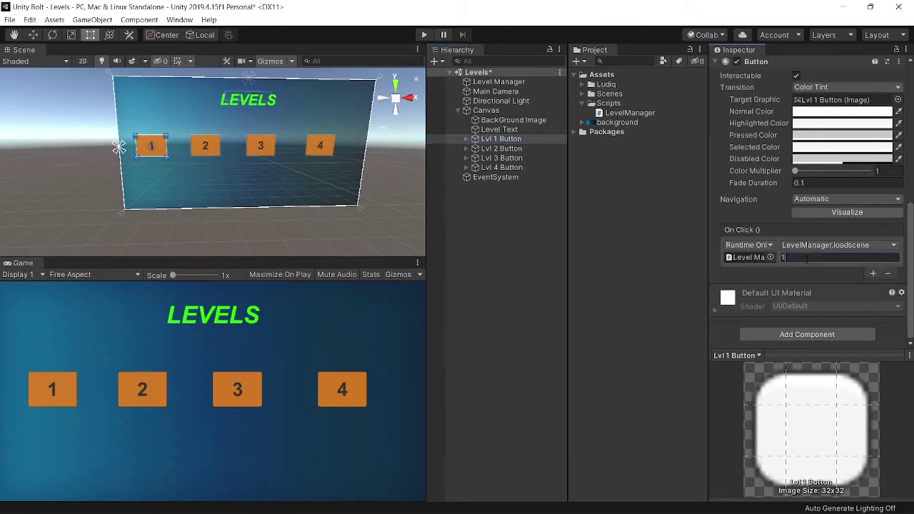
pyautogui.click(501, 148)
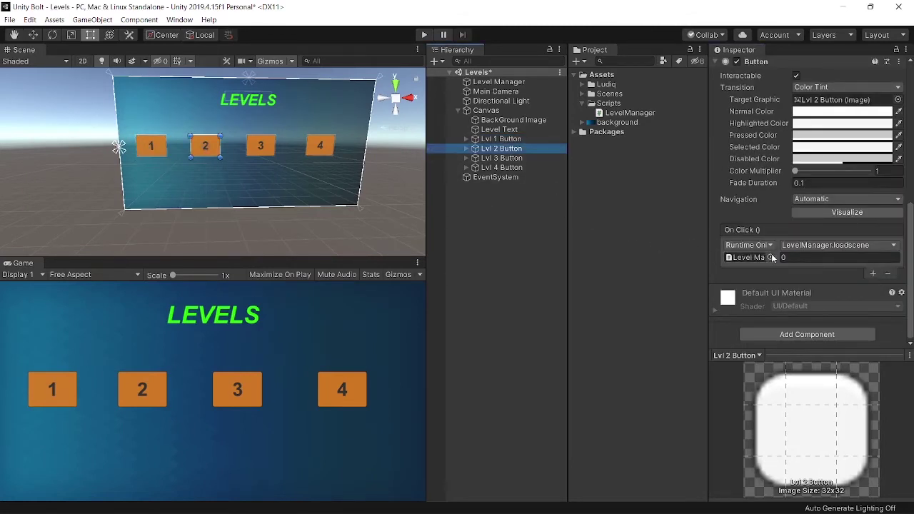
pyautogui.click(786, 257)
pyautogui.write('2')
pyautogui.click(526, 157)
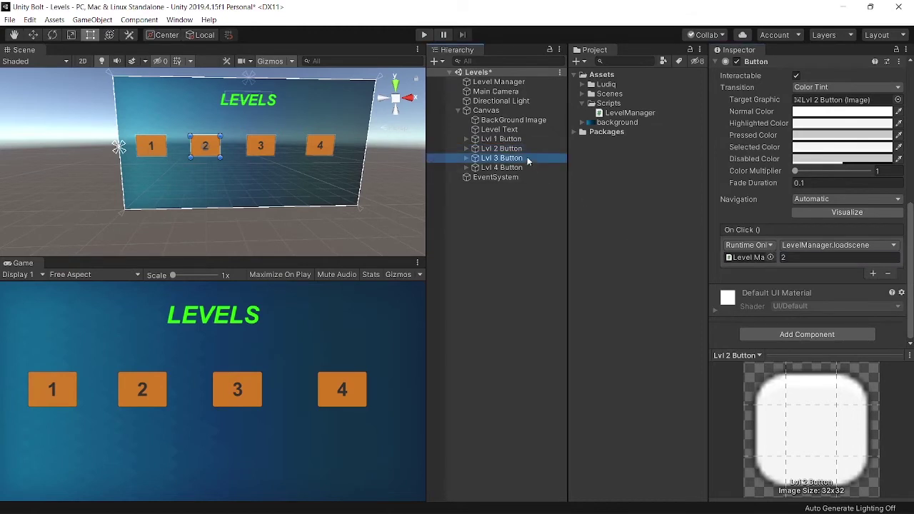
pyautogui.click(789, 257)
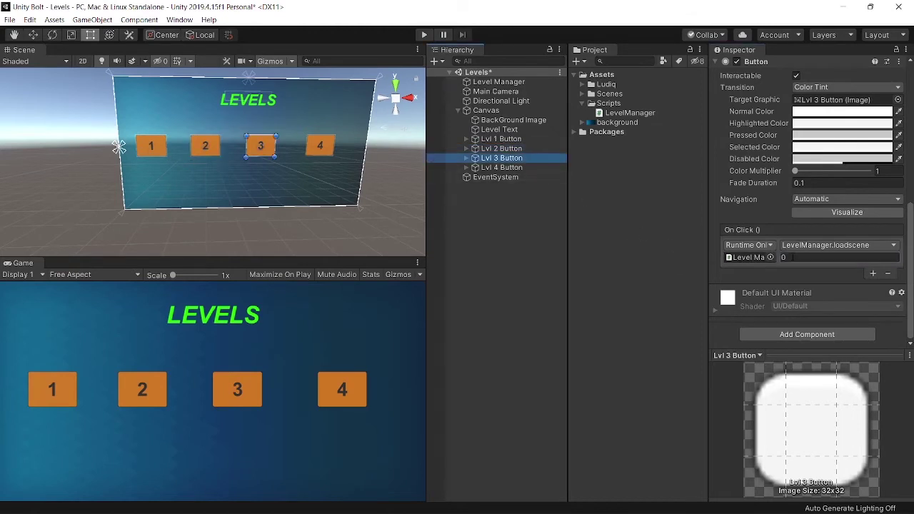
pyautogui.click(499, 167)
pyautogui.click(785, 257)
pyautogui.write('4')
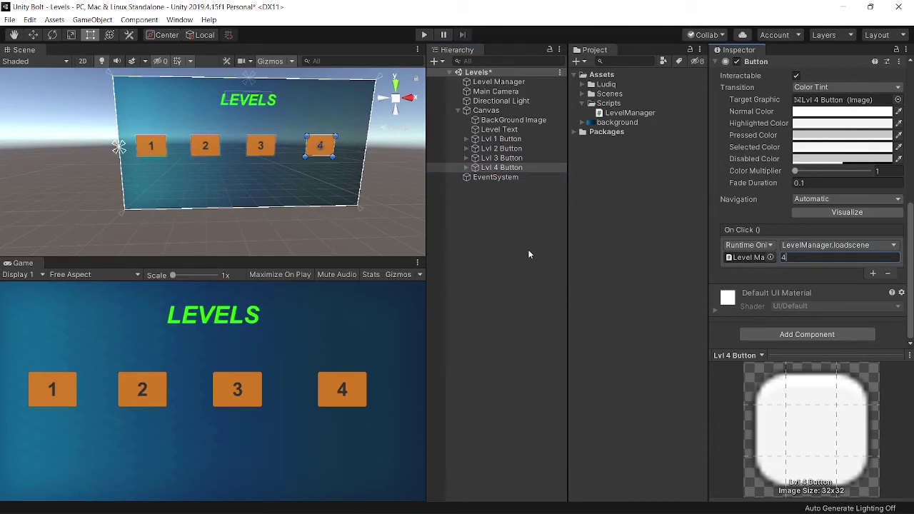
pyautogui.click(527, 250)
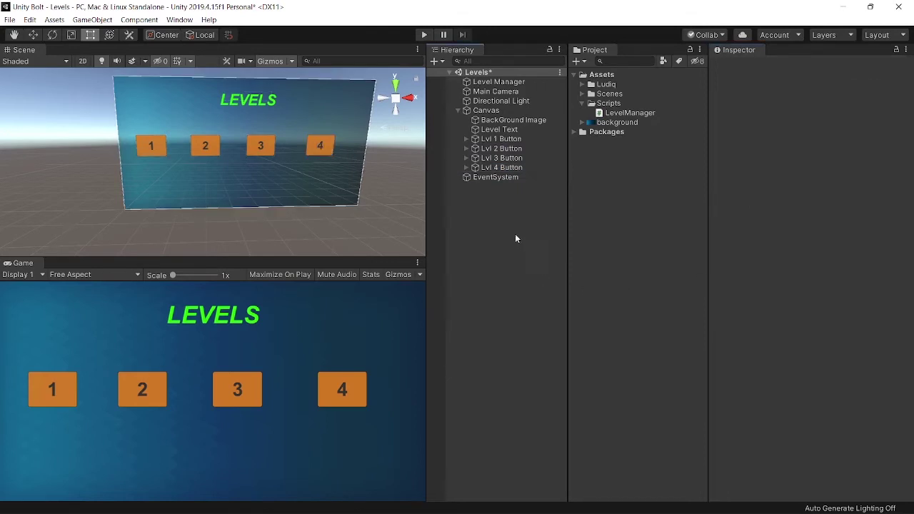
pyautogui.click(458, 110)
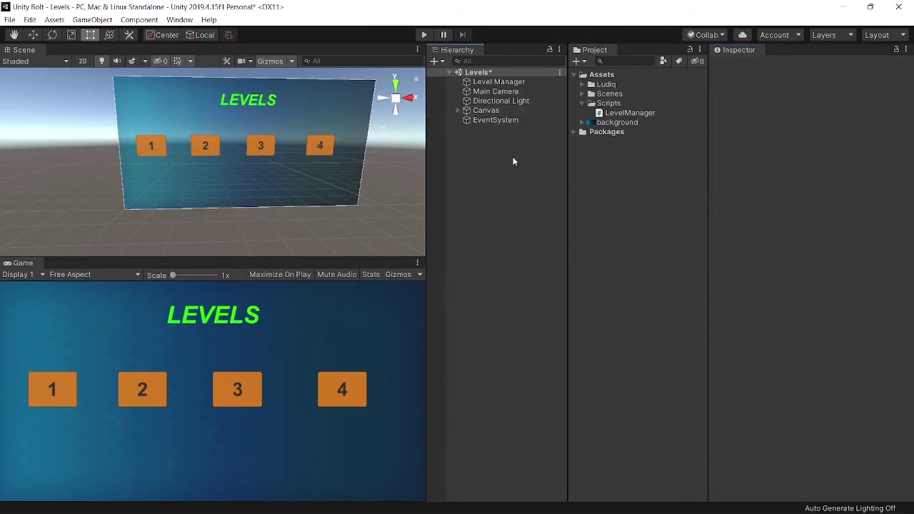
# - Play the Levels scene, click button 1 to load Level 1, then stop playing
pyautogui.click(580, 101)
pyautogui.hotkey('ctrl', 'p')
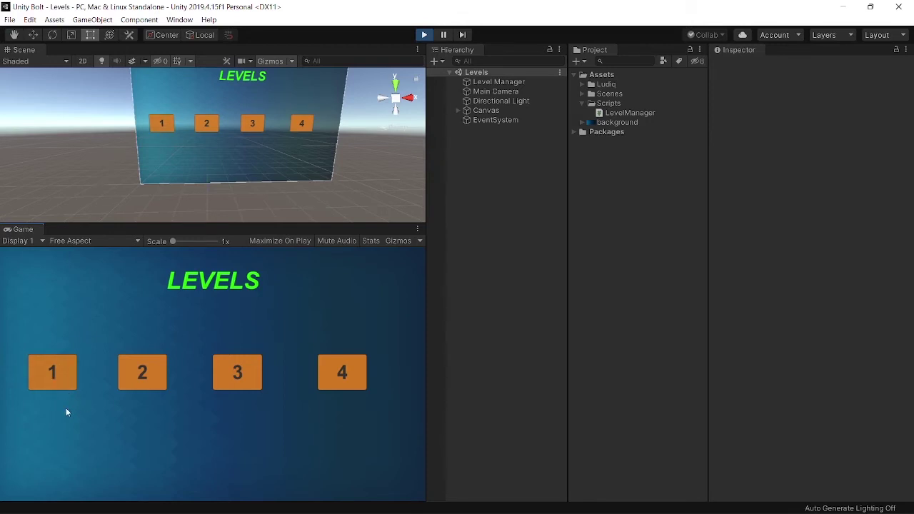
pyautogui.click(58, 373)
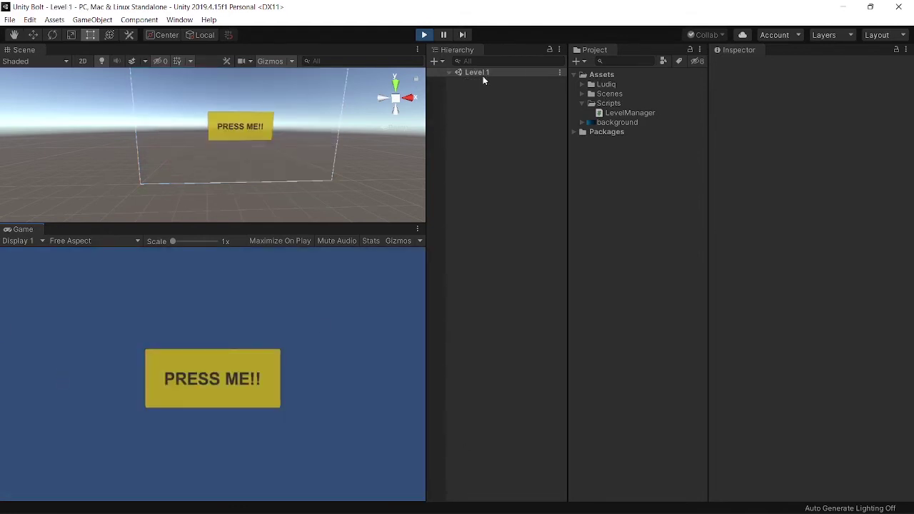
pyautogui.click(422, 37)
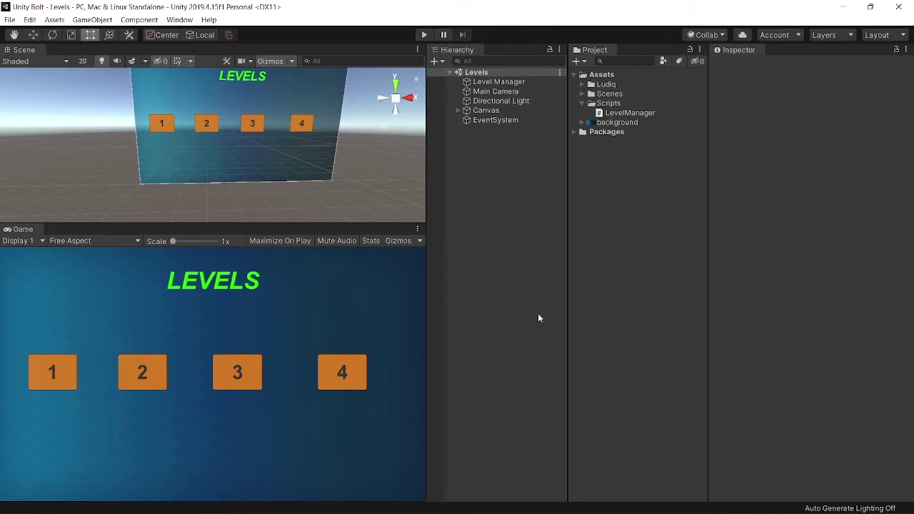
# - Select Lvl 2 Button and untick its Interactable option
pyautogui.click(458, 110)
pyautogui.click(492, 140)
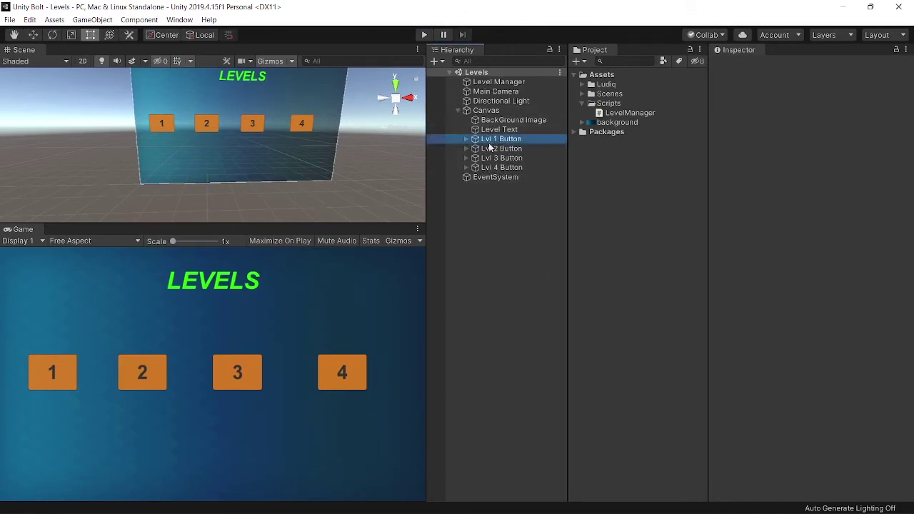
pyautogui.scroll(-4, 867, 300)
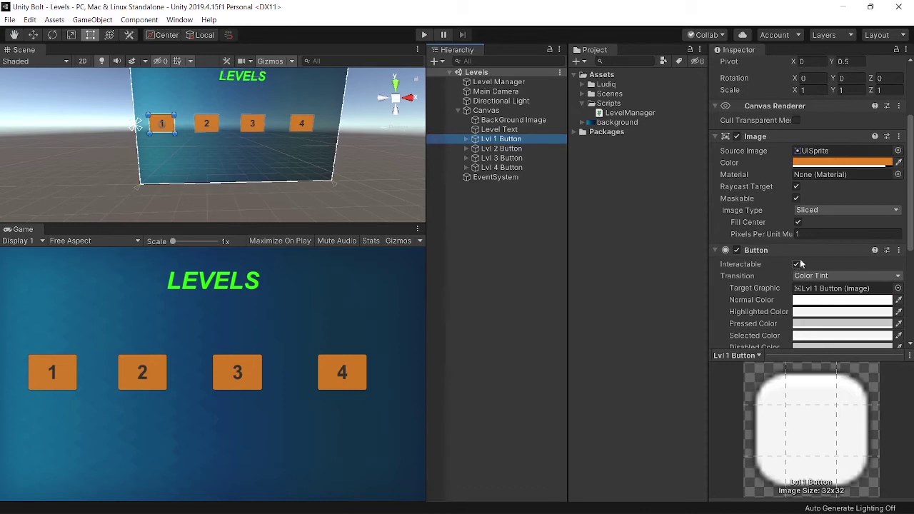
pyautogui.click(490, 148)
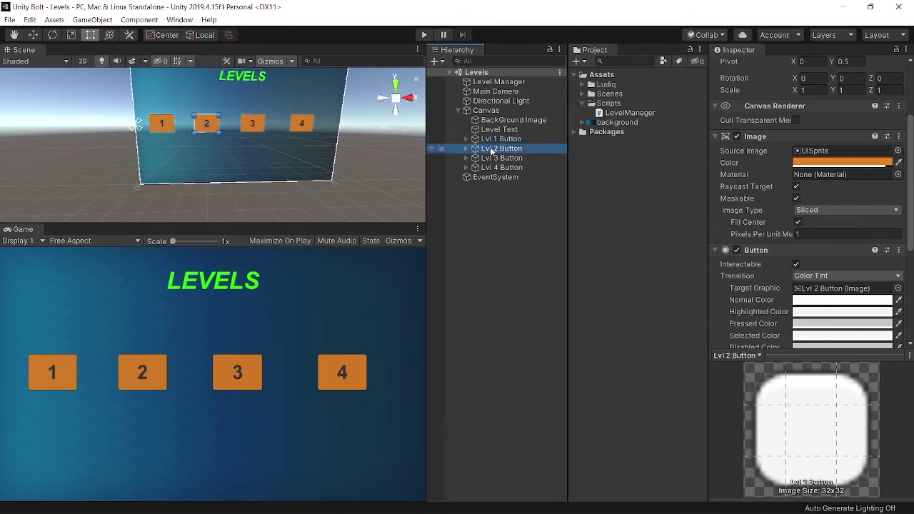
pyautogui.click(795, 265)
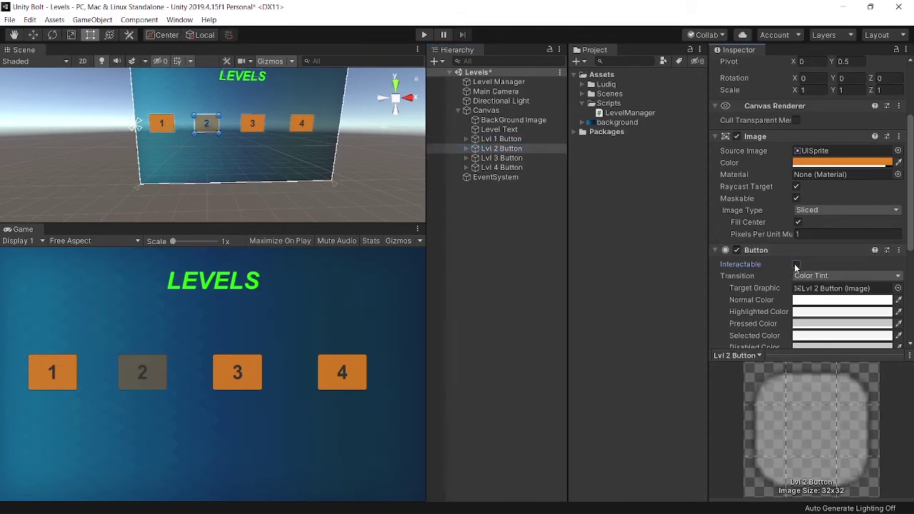
# - Set the Lvl 2 Button image colour alpha to 255
pyautogui.click(846, 163)
pyautogui.click(118, 250)
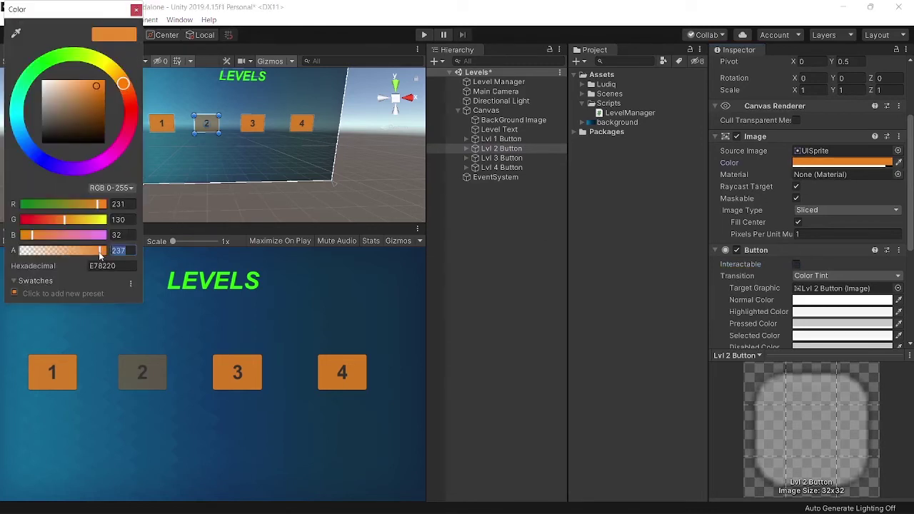
pyautogui.write('255')
pyautogui.click(135, 10)
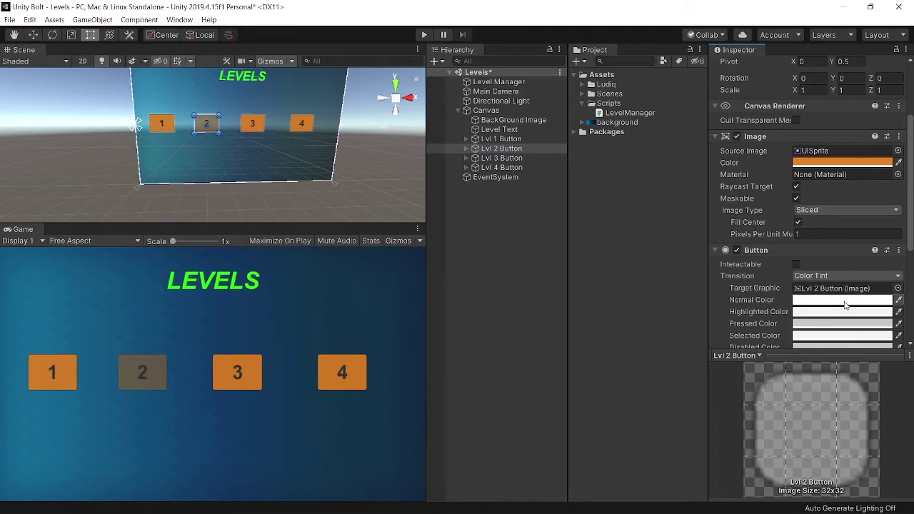
# - Make Lvl 2 Button interactable again and return to the LevelManager script
pyautogui.scroll(-3, 846, 304)
pyautogui.click(862, 193)
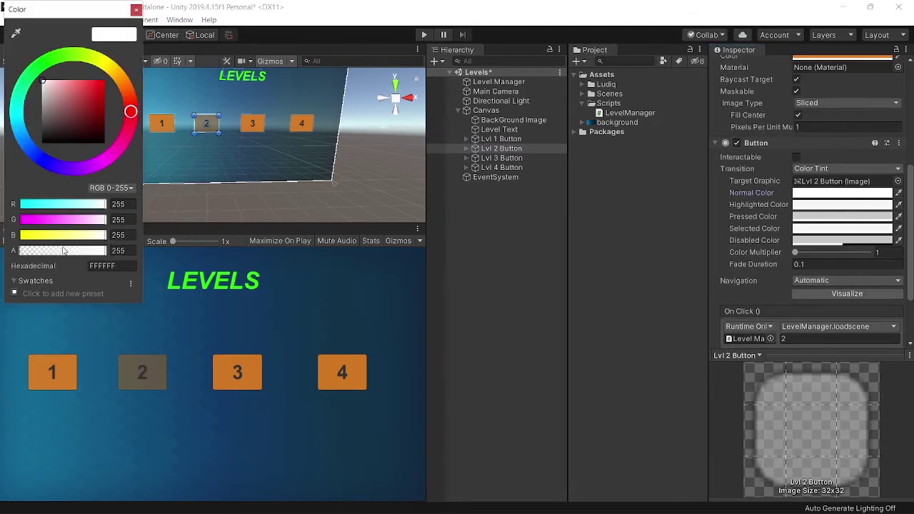
pyautogui.click(136, 9)
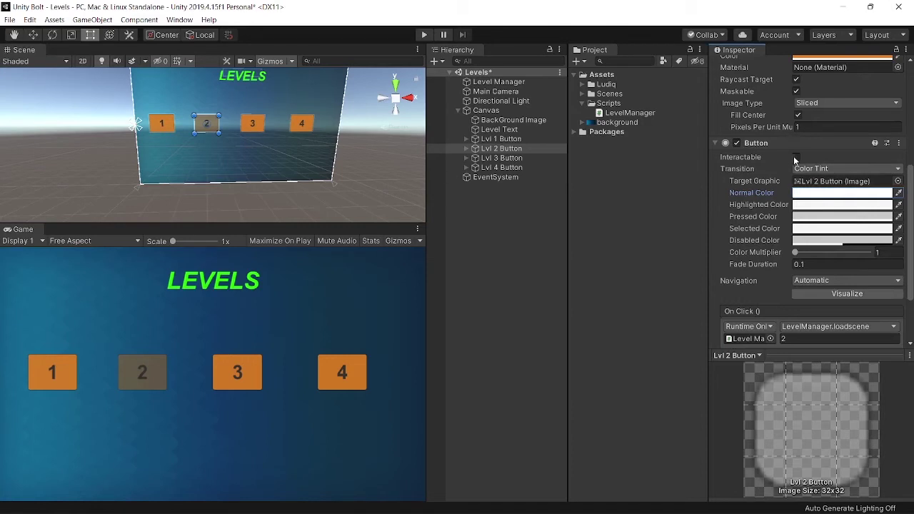
pyautogui.click(795, 157)
pyautogui.scroll(3, 811, 255)
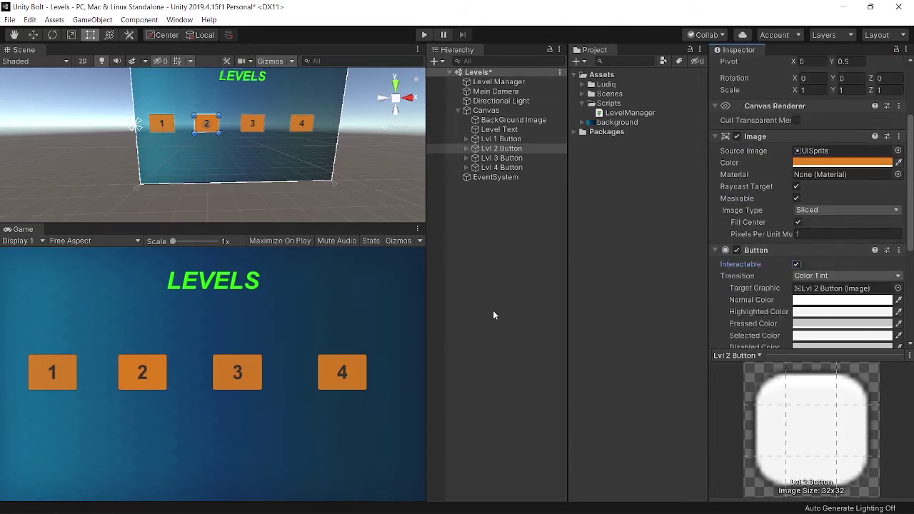
pyautogui.hotkey('alt', 'Tab')
pyautogui.scroll(-1, 371, 312)
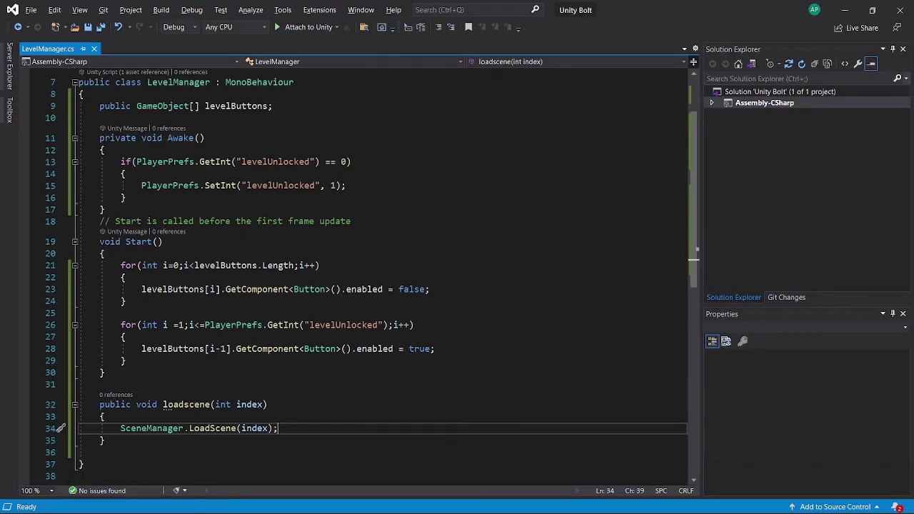
# - Replace .enabled with .interactable on lines 23 and 28 and save LevelManager.cs
pyautogui.doubleClick(362, 290)
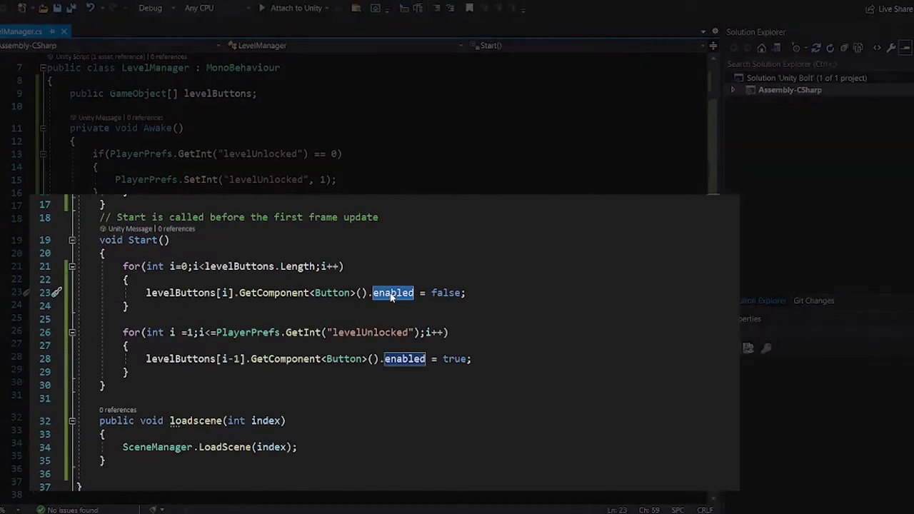
pyautogui.press('BackSpace')
pyautogui.write('in')
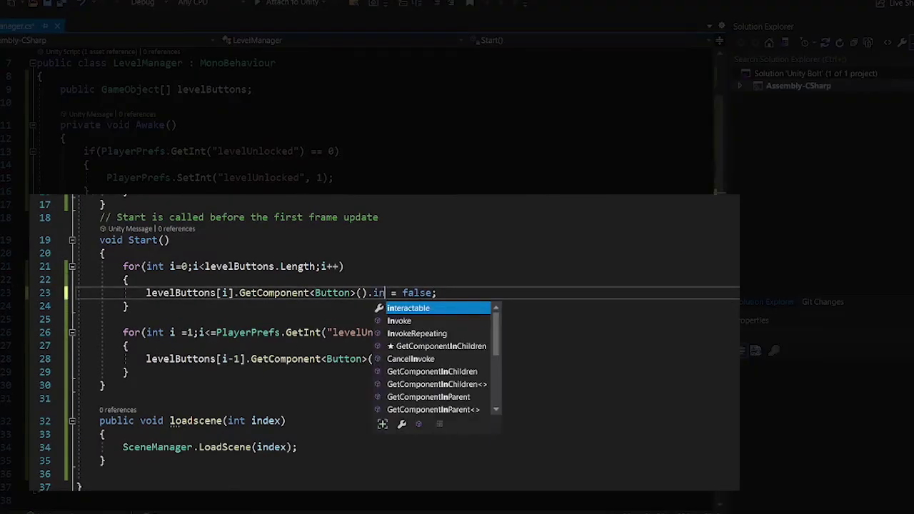
pyautogui.press('Tab')
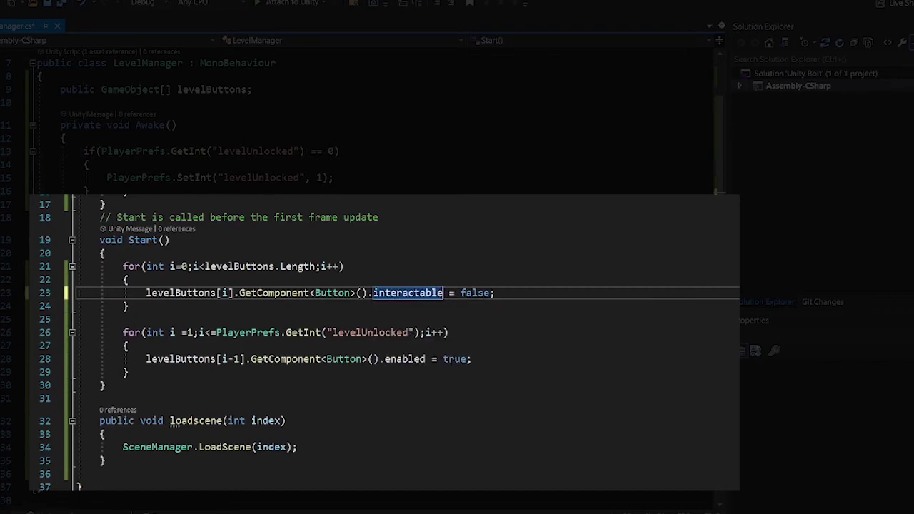
pyautogui.doubleClick(404, 359)
pyautogui.write('in')
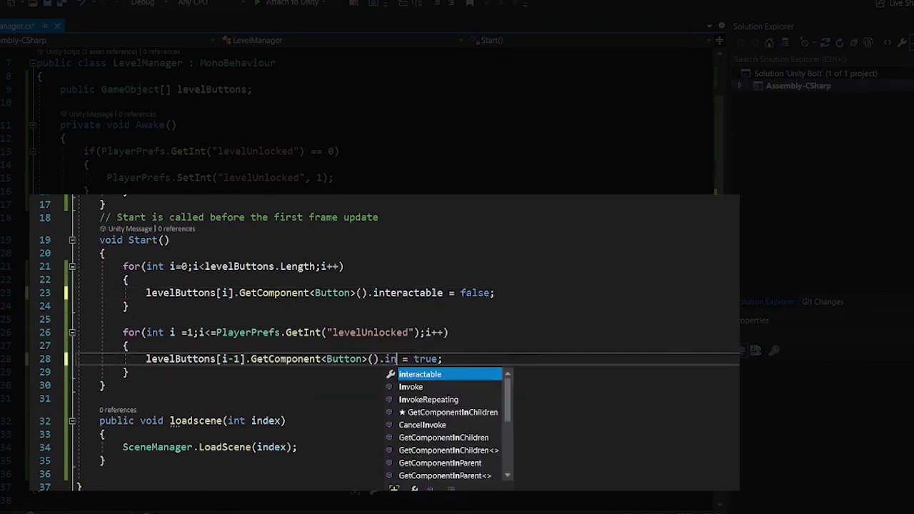
pyautogui.press('Tab')
pyautogui.hotkey('ctrl', 's')
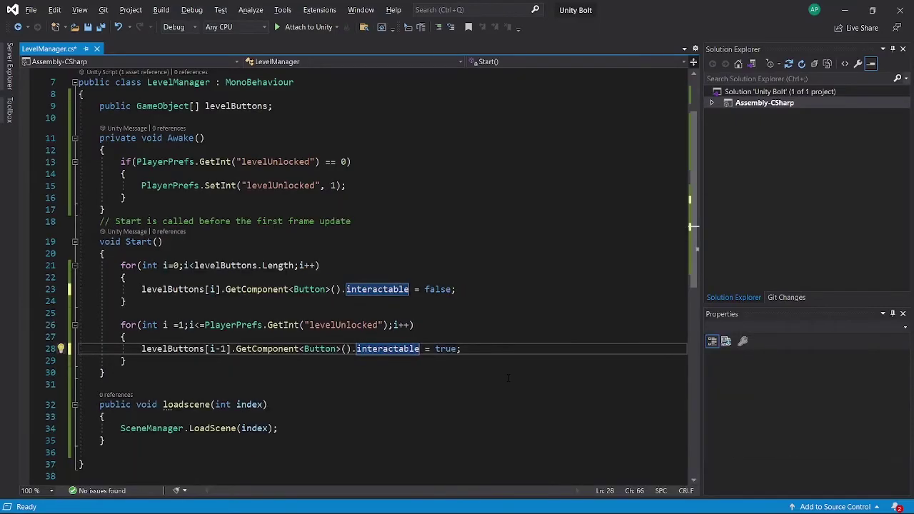
pyautogui.hotkey('alt', 'Tab')
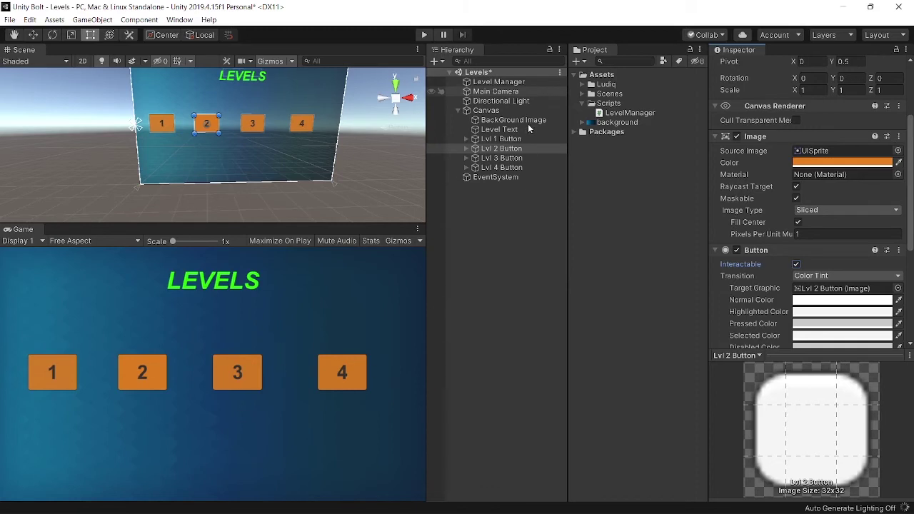
# - Play-test that button 1 opens Level 1, stop, and save the Levels scene
pyautogui.click(424, 35)
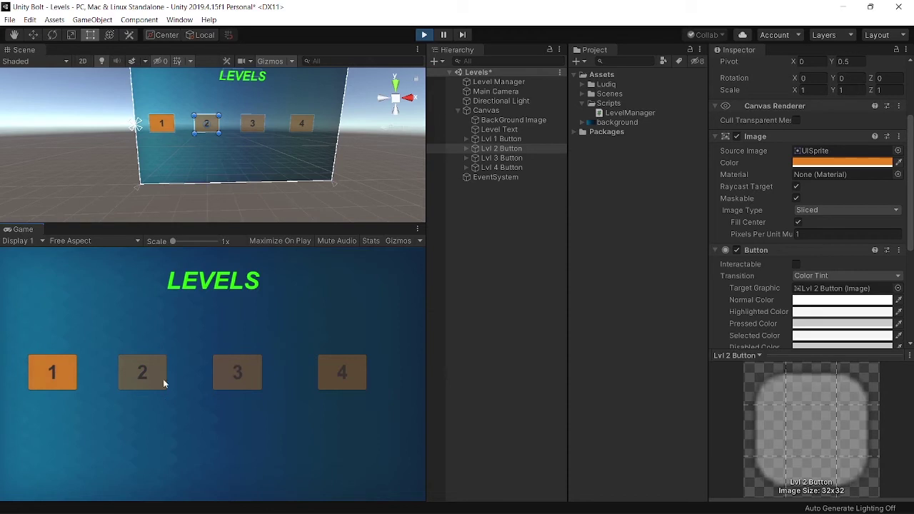
pyautogui.click(51, 369)
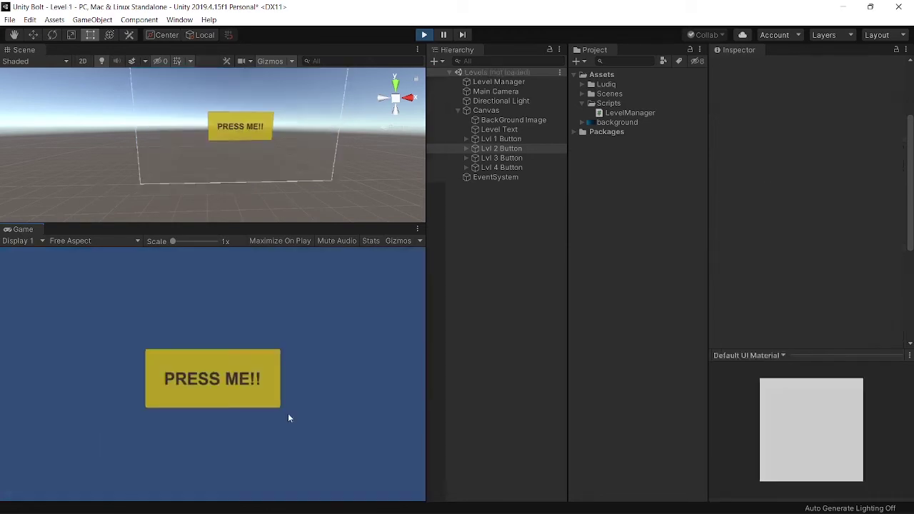
pyautogui.click(424, 37)
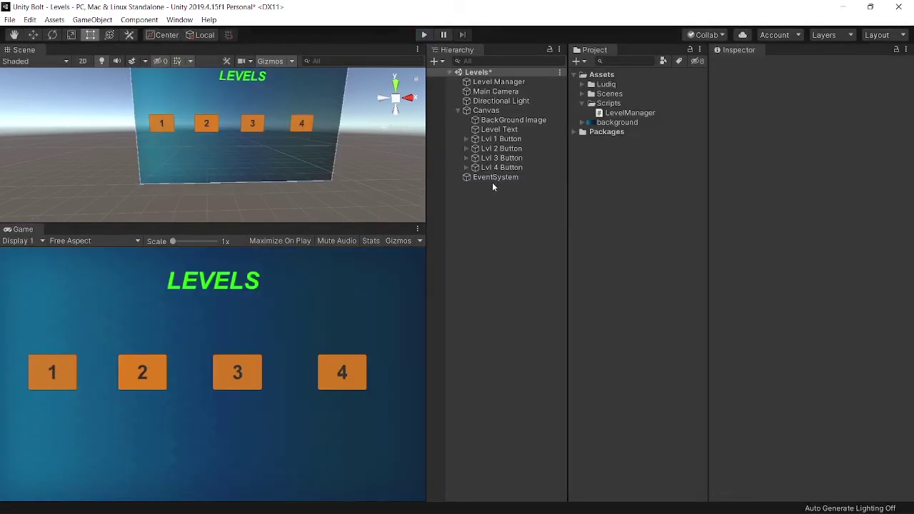
pyautogui.hotkey('ctrl', 's')
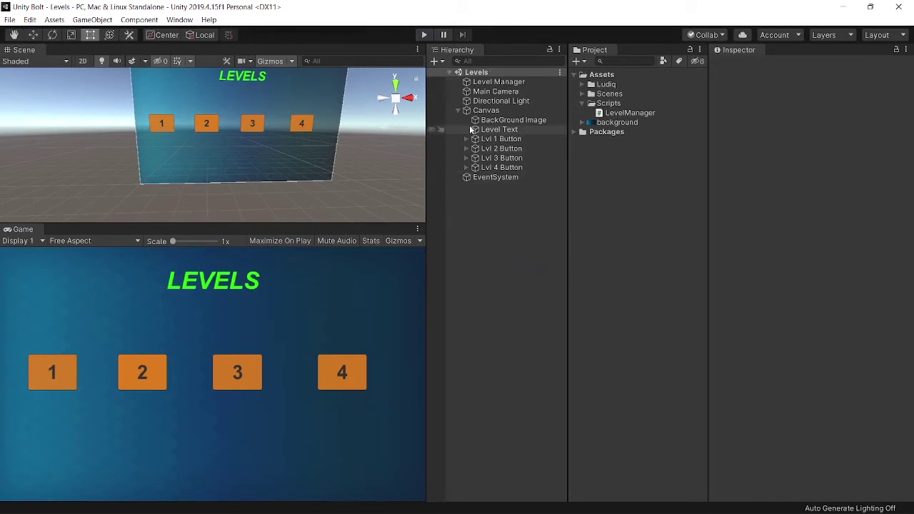
pyautogui.click(459, 112)
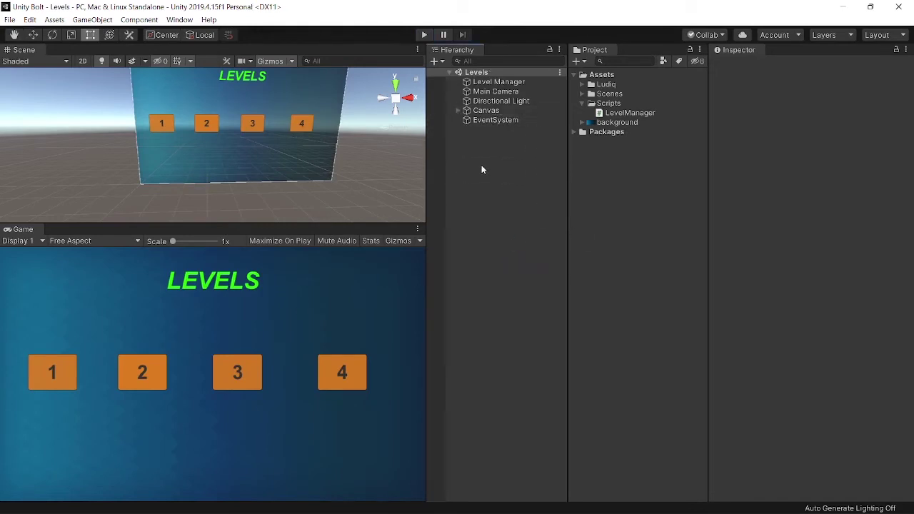
# - Open the Level 1 scene from the Scenes folder
pyautogui.click(582, 102)
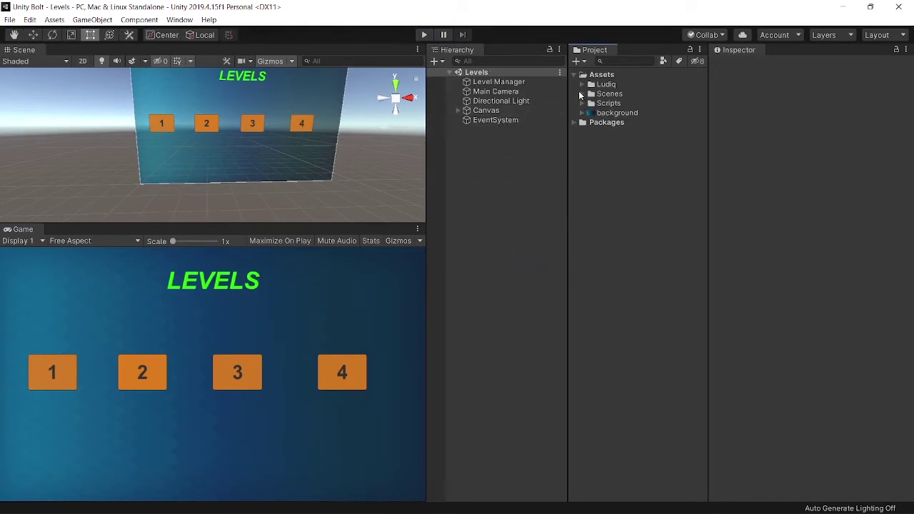
pyautogui.click(582, 93)
pyautogui.doubleClick(618, 105)
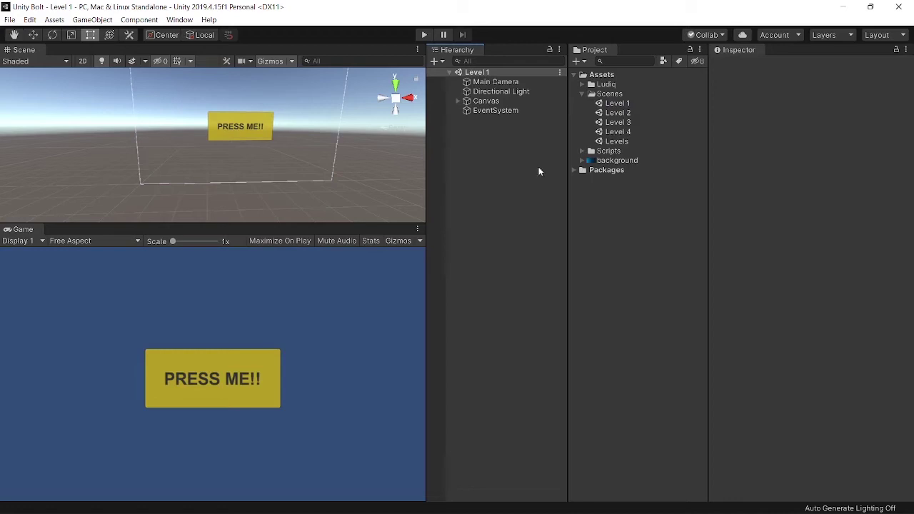
# - Create a new C# script named Level_Unlocked in the Scripts folder
pyautogui.click(581, 94)
pyautogui.click(607, 103)
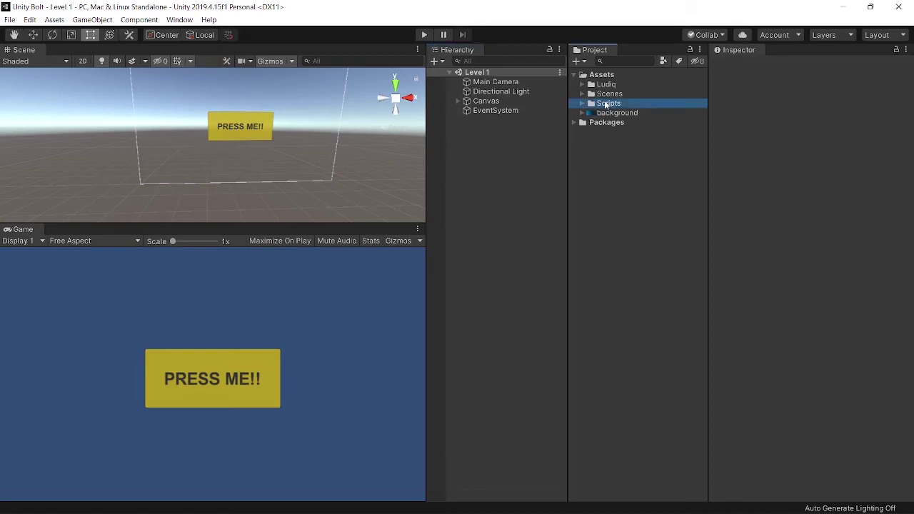
pyautogui.click(578, 62)
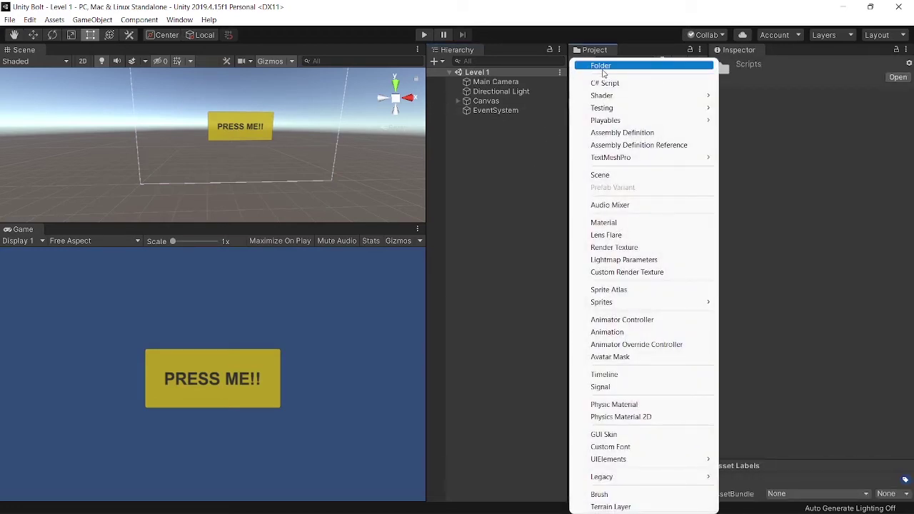
pyautogui.click(604, 82)
pyautogui.write('Lec')
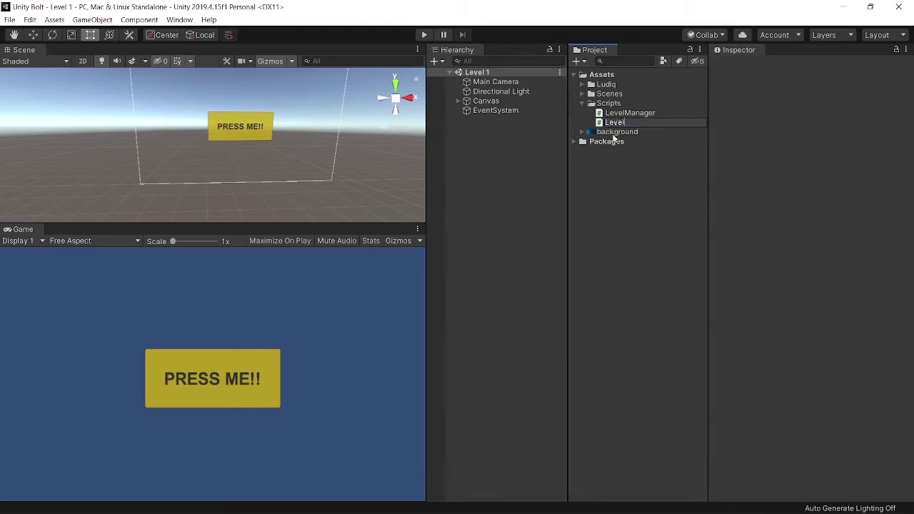
pyautogui.write('_Uni')
pyautogui.write('ocked')
pyautogui.press('Return')
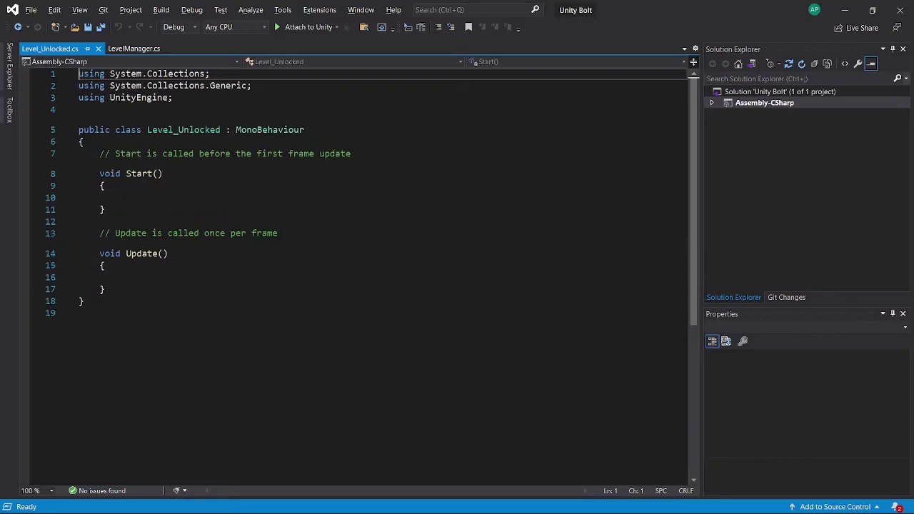
# - Replace the template Start and Update with an empty public void levelunlocked() method
pyautogui.moveTo(100, 154)
pyautogui.mouseDown()
pyautogui.moveTo(122, 277)
pyautogui.moveTo(107, 289)
pyautogui.mouseUp()
pyautogui.press('Delete')
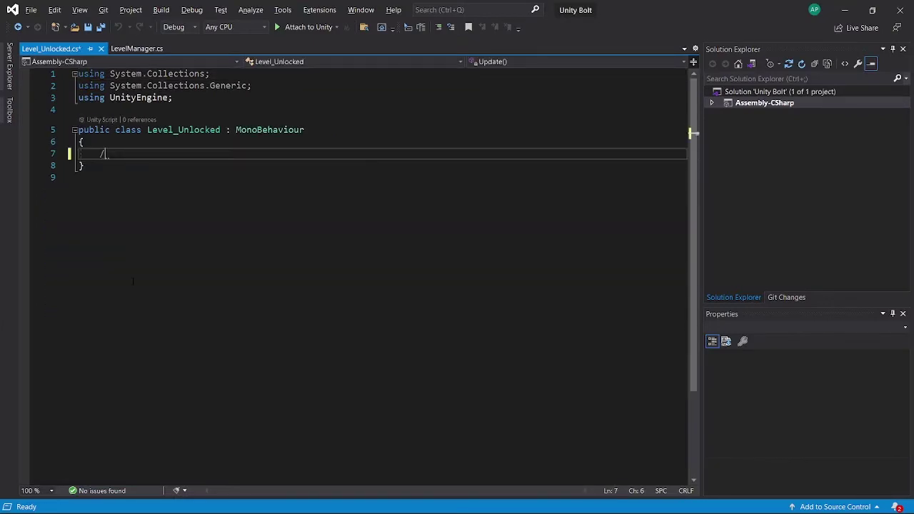
pyautogui.write('pu')
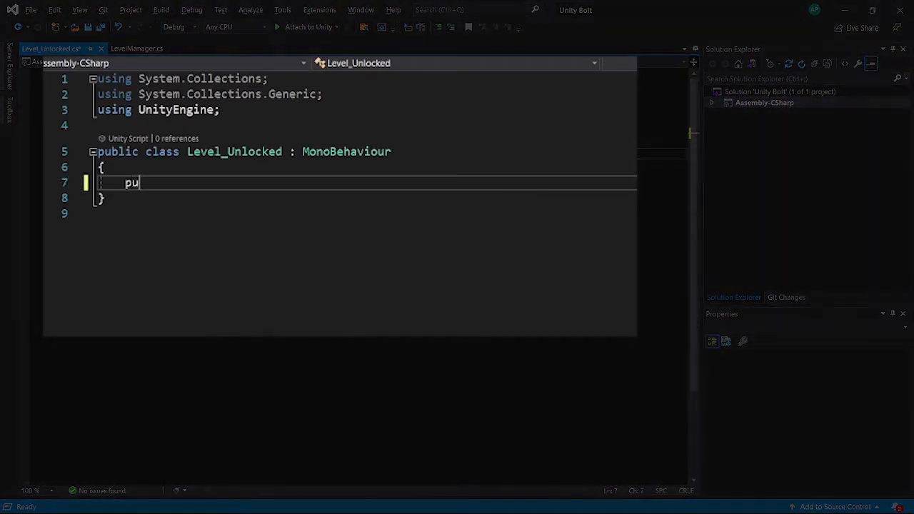
pyautogui.write('v')
pyautogui.press('BackSpace')
pyautogui.write('blic ')
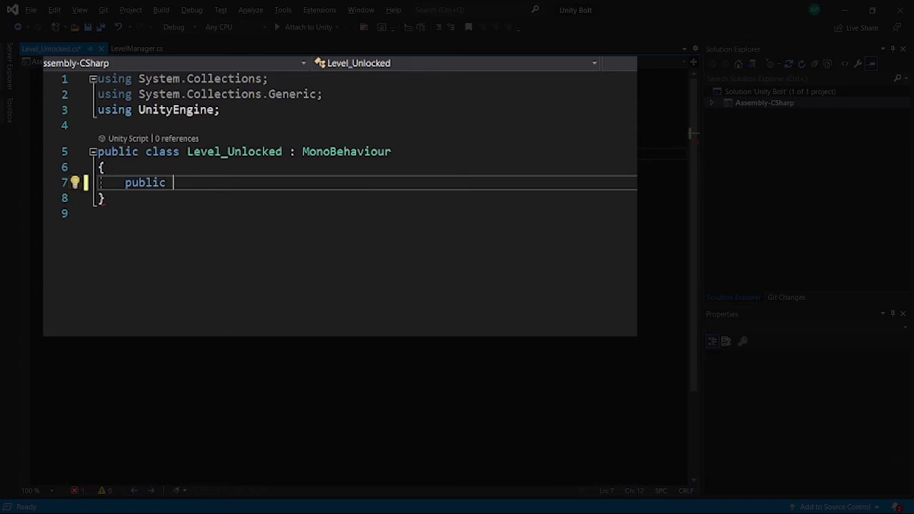
pyautogui.write('voi')
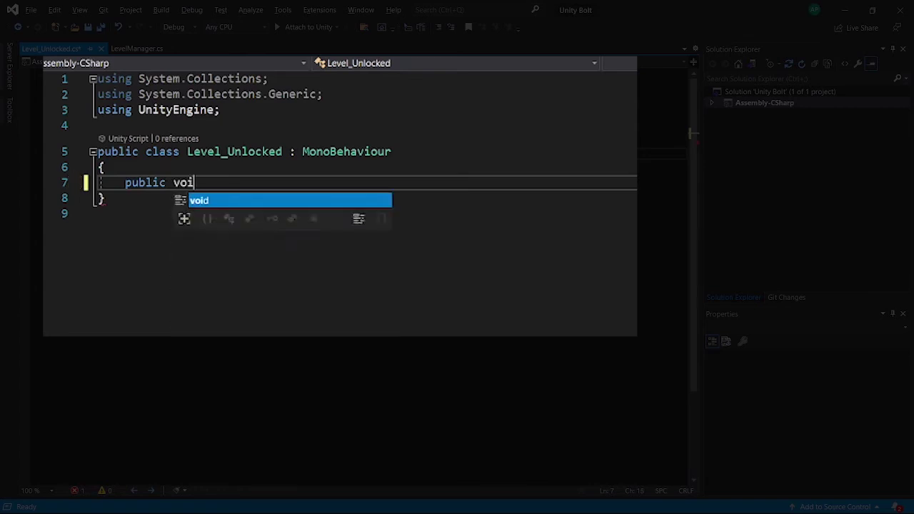
pyautogui.write('d ')
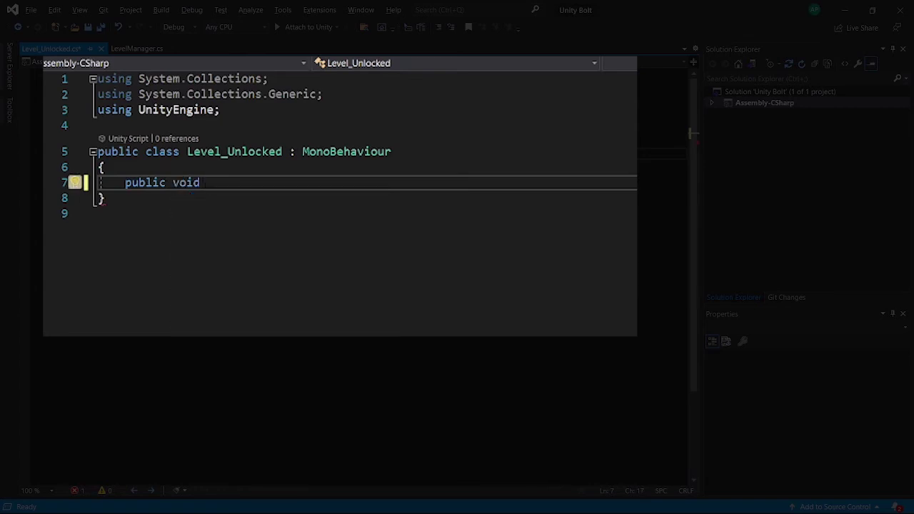
pyautogui.write('level')
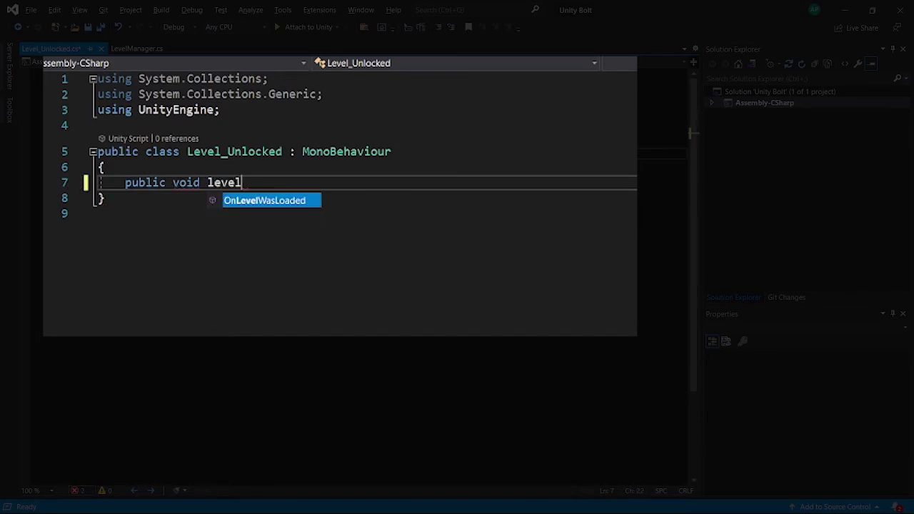
pyautogui.write('un')
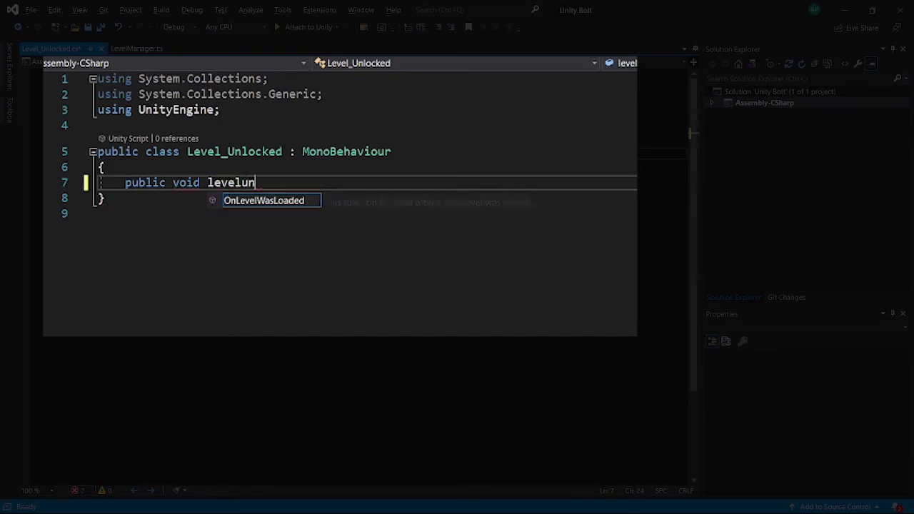
pyautogui.write('lo')
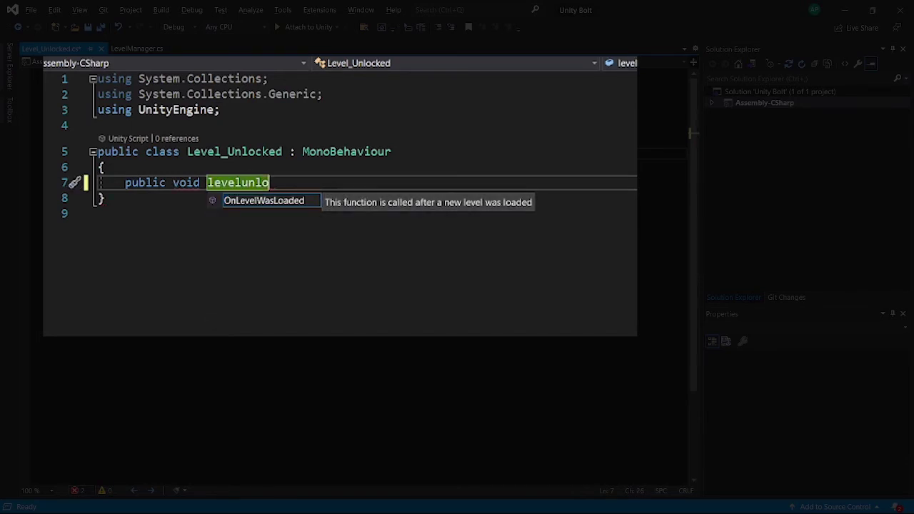
pyautogui.write('cked')
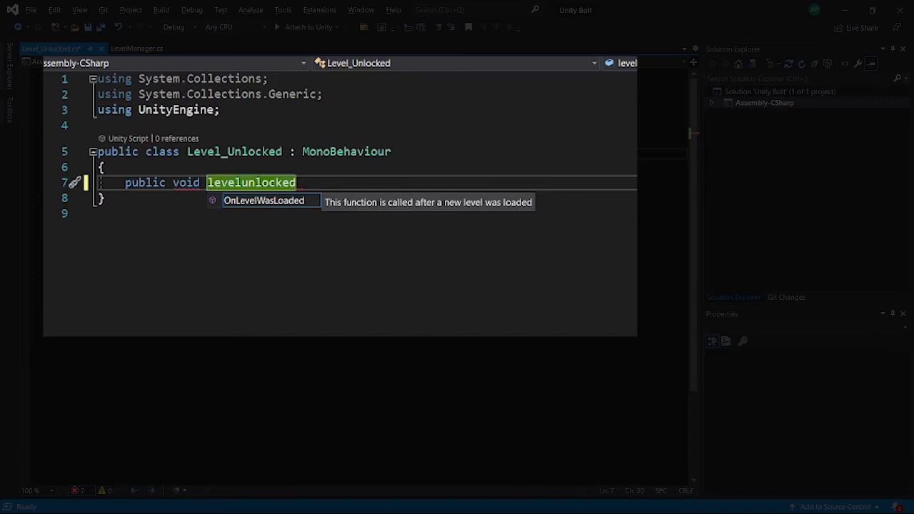
pyautogui.write('()')
pyautogui.press('Return')
pyautogui.write('{')
pyautogui.press('Return')
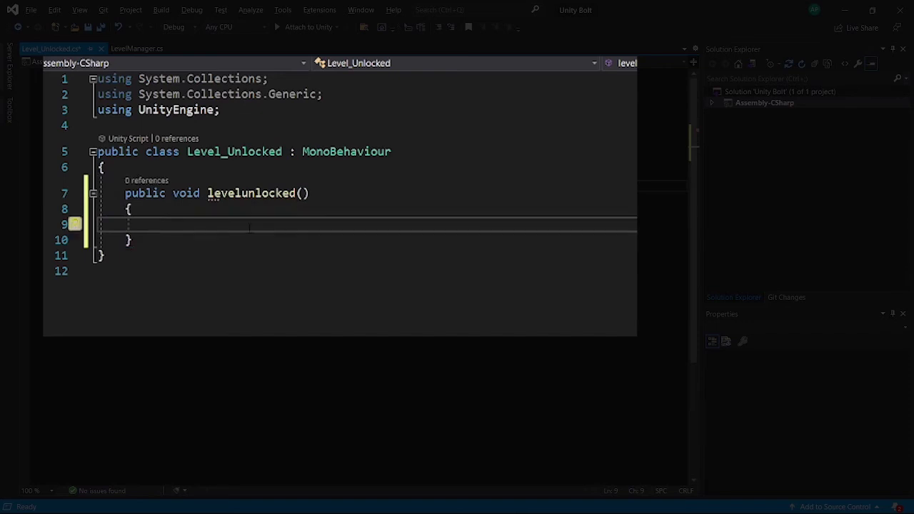
# - Give levelunlocked an int nextlevel parameter
pyautogui.click(300, 193)
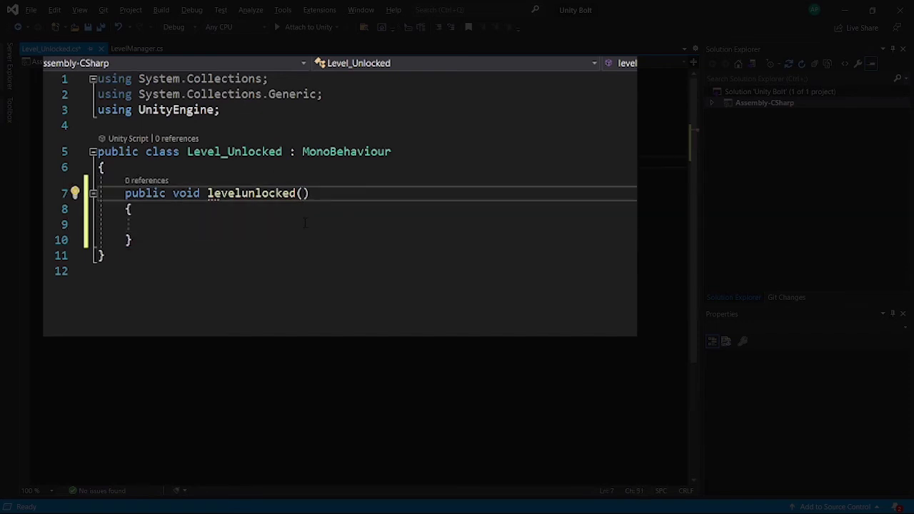
pyautogui.write('int')
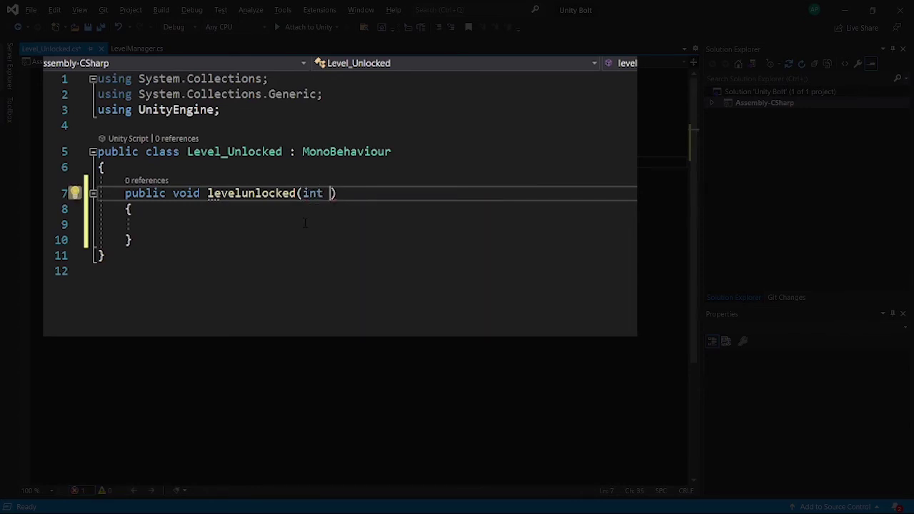
pyautogui.write('next')
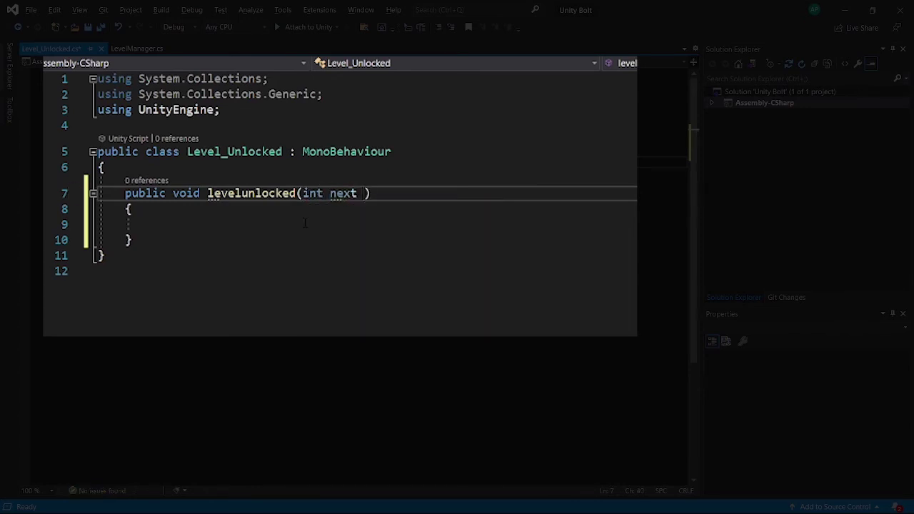
pyautogui.press('BackSpace')
pyautogui.write('level')
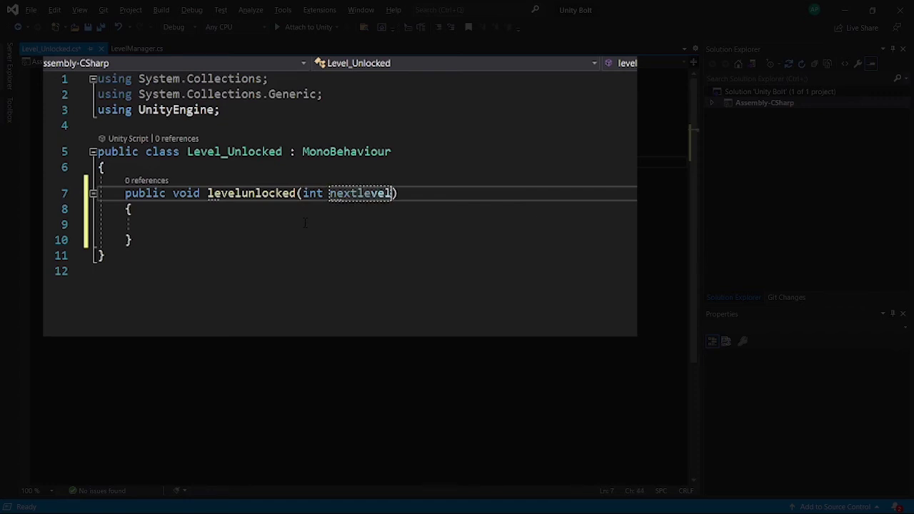
pyautogui.press('Down')
pyautogui.press('Down')
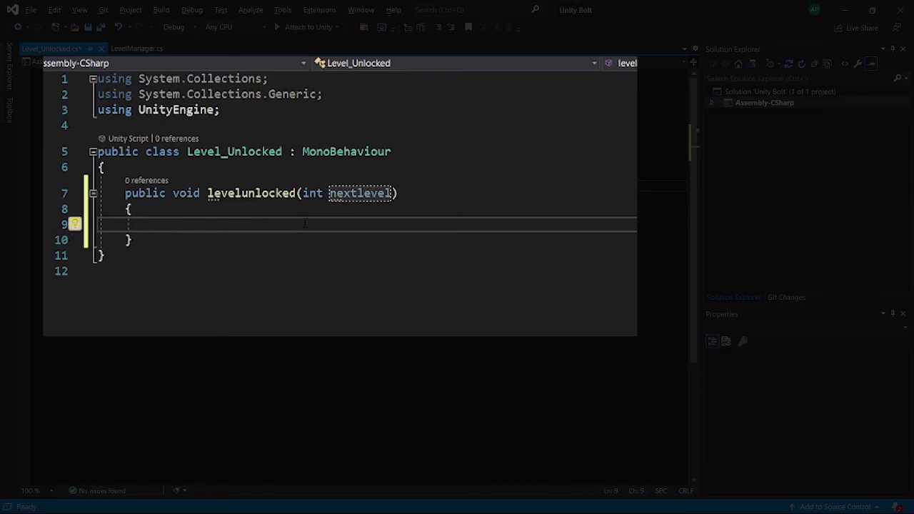
# - Start a PlayerPrefs.SetInt call using the "levelUnlocked" key copied from LevelManager
pyautogui.write('p')
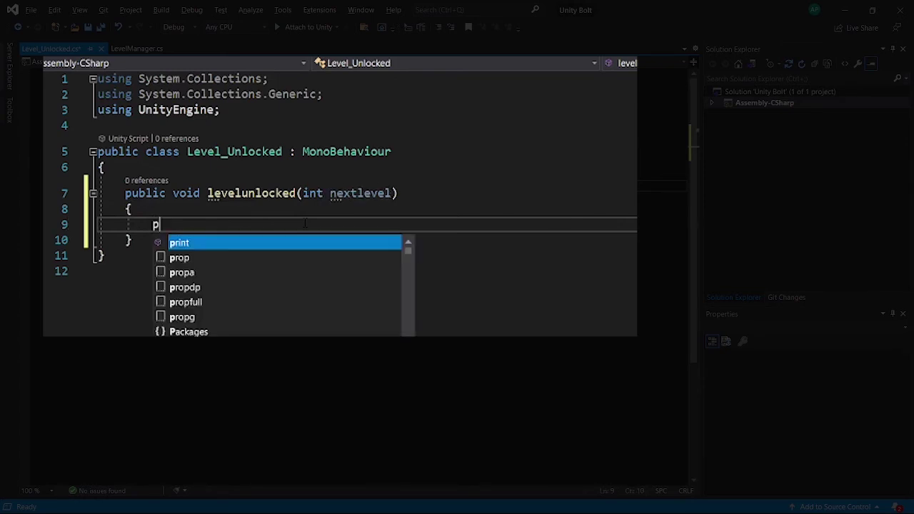
pyautogui.write('layer')
pyautogui.press('Tab')
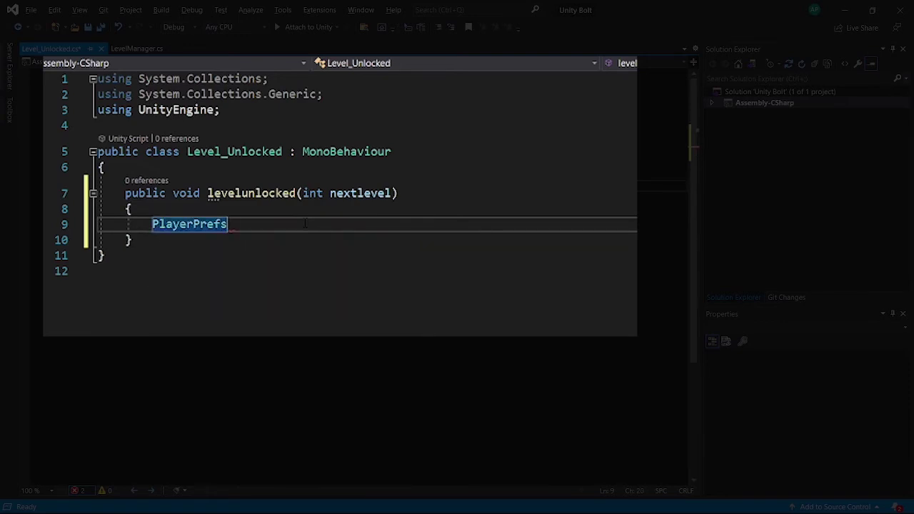
pyautogui.write('.')
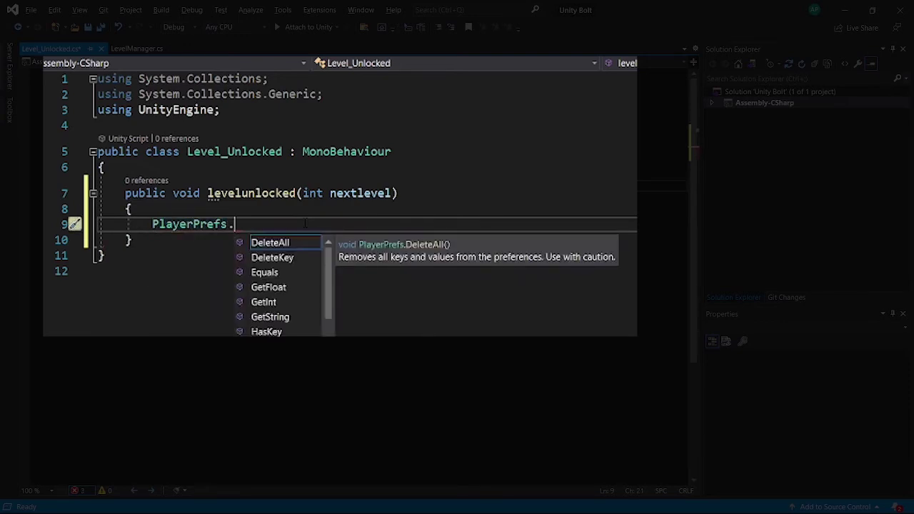
pyautogui.write('set')
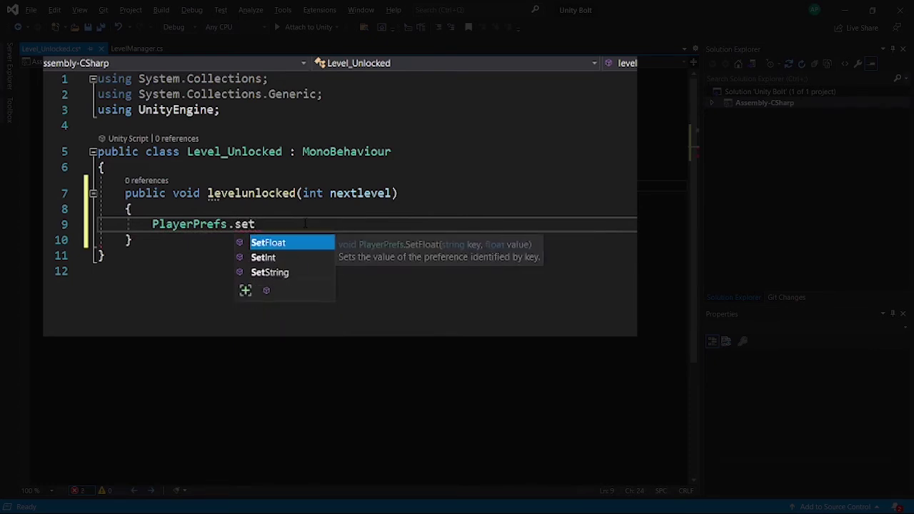
pyautogui.press('Down')
pyautogui.press('Tab')
pyautogui.write('(')
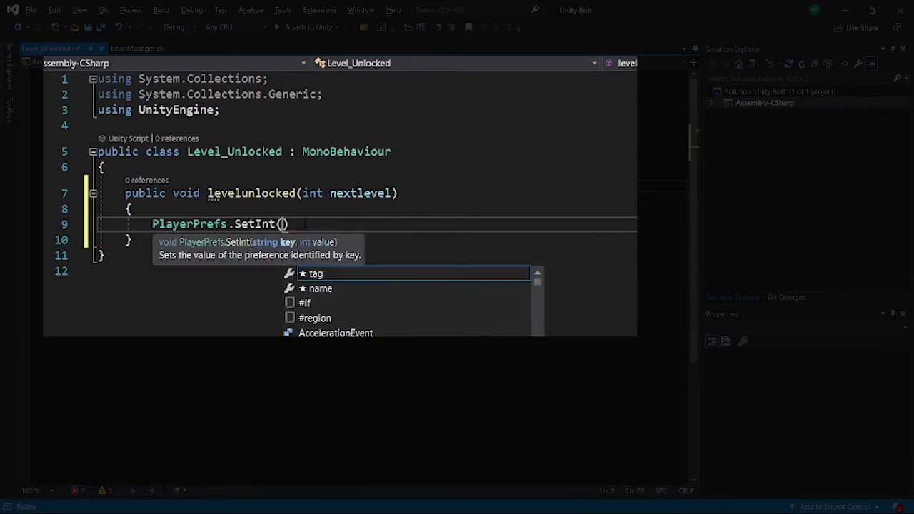
pyautogui.write('"')
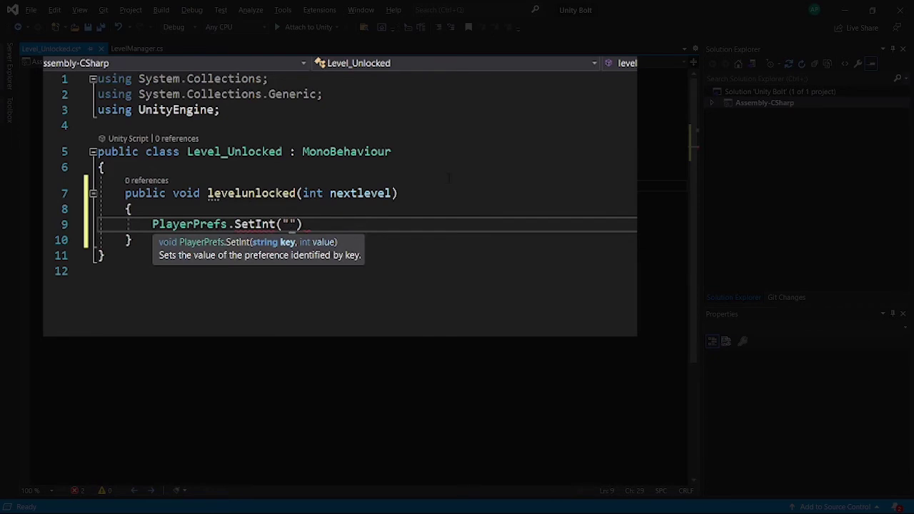
pyautogui.click(143, 49)
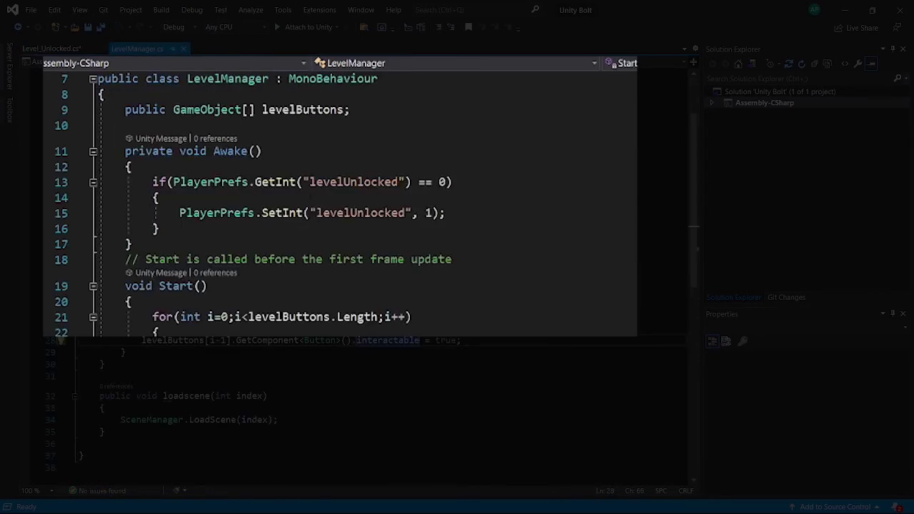
pyautogui.moveTo(309, 182); pyautogui.dragTo(134, 167)
pyautogui.doubleClick(354, 182)
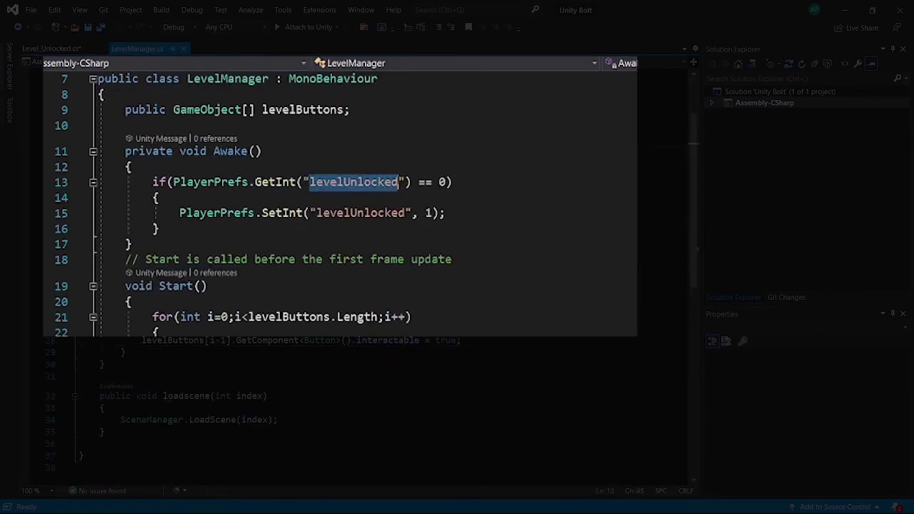
pyautogui.hotkey('ctrl', 'Tab')
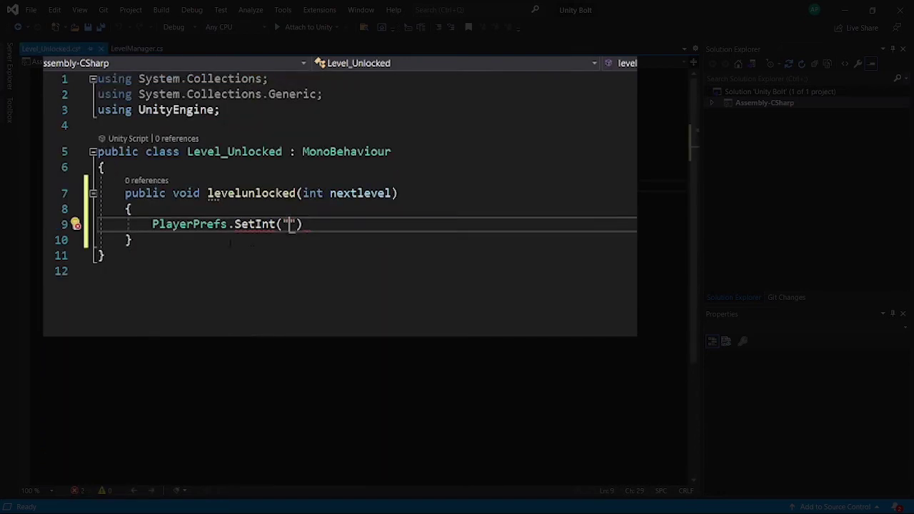
pyautogui.write('levelUnlocked')
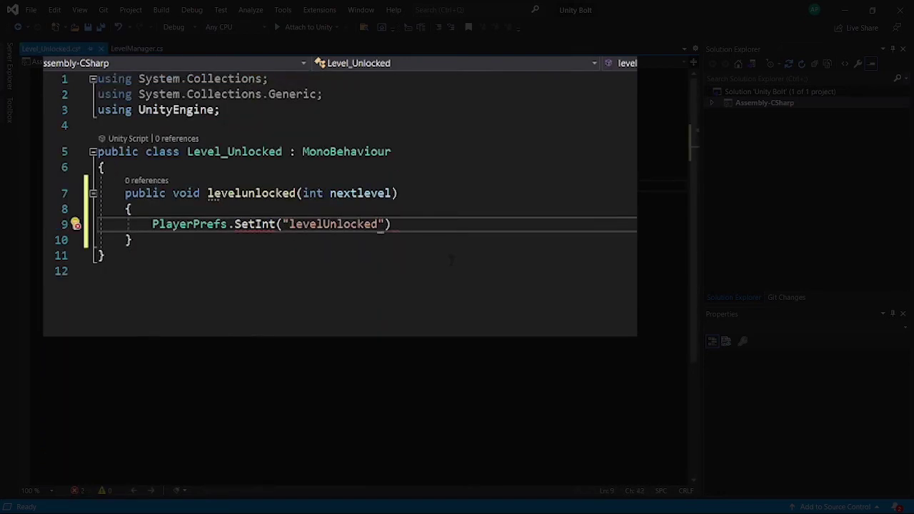
# - Pass nextlevel as SetInt's second argument, end the statement, and save the script
pyautogui.press('End')
pyautogui.press('Left')
pyautogui.write(',')
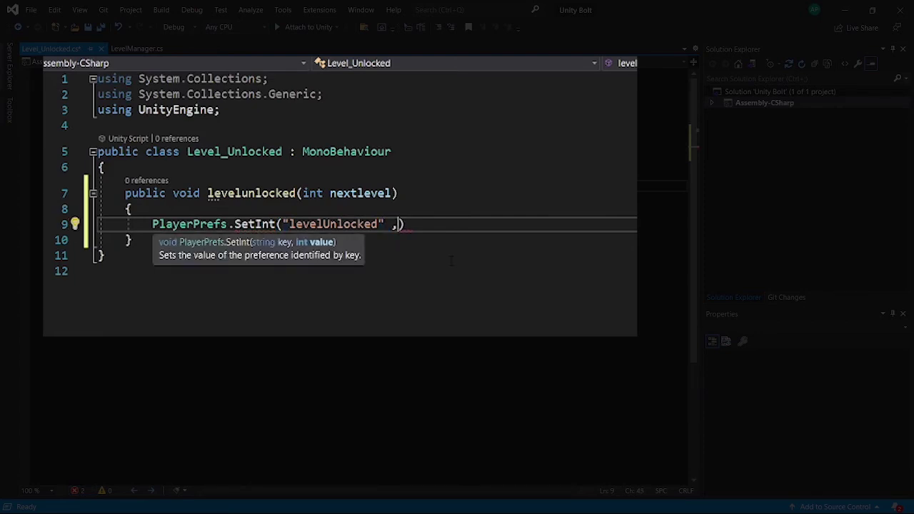
pyautogui.write('next')
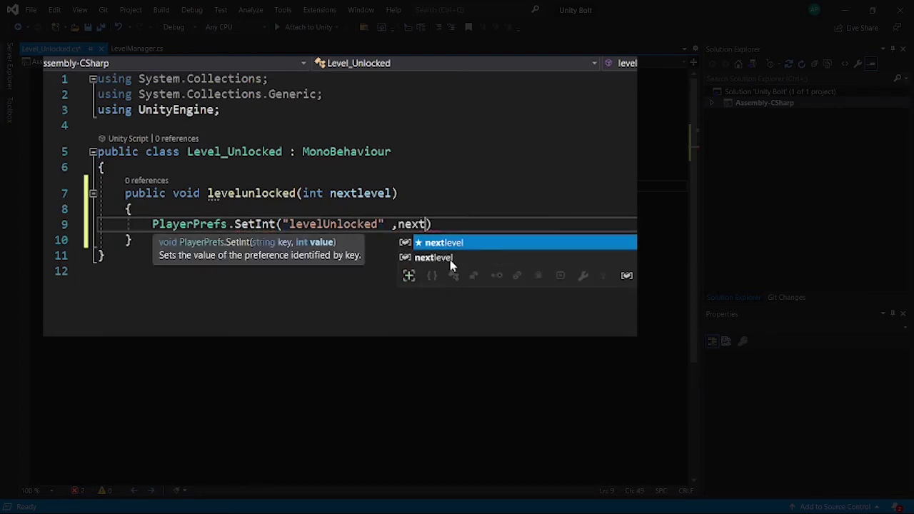
pyautogui.press('Tab')
pyautogui.press('Right')
pyautogui.write(';')
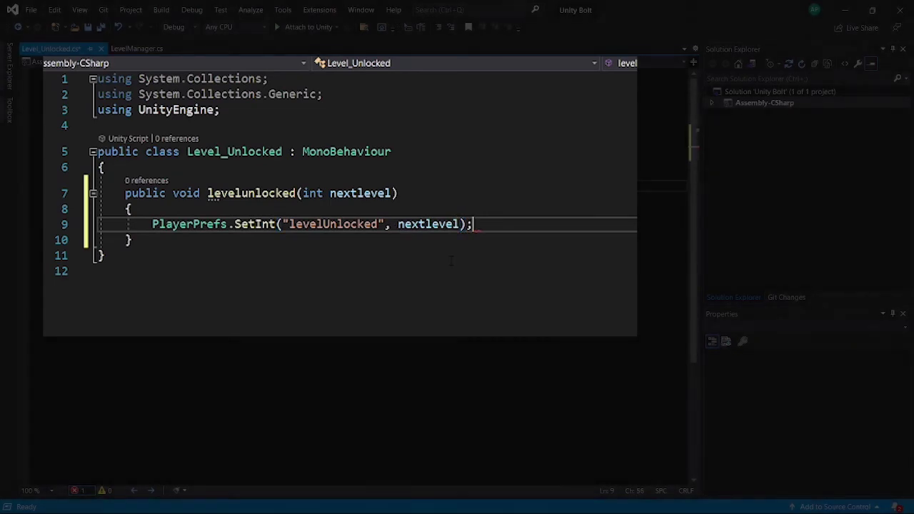
pyautogui.hotkey('ctrl', 's')
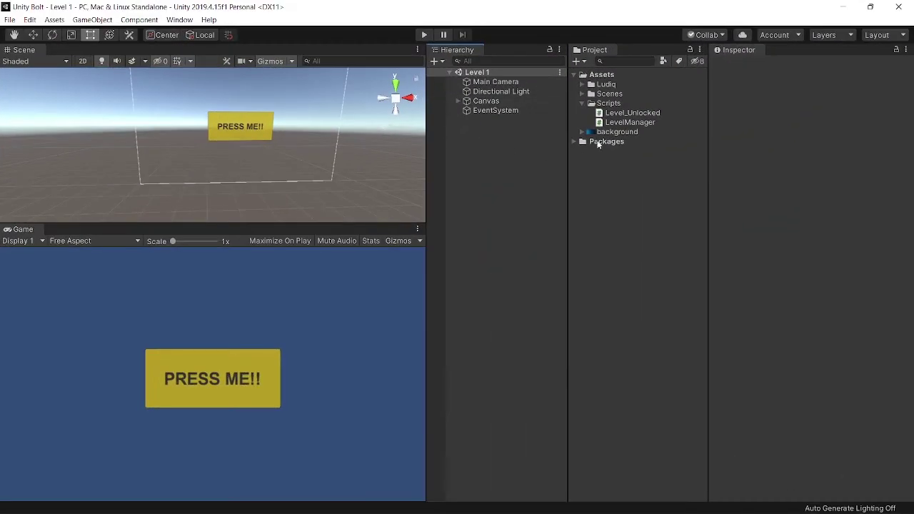
# - Attach Level_Unlocked to Canvas and select its PRESS ME!! Button
pyautogui.moveTo(616, 114); pyautogui.dragTo(478, 103)
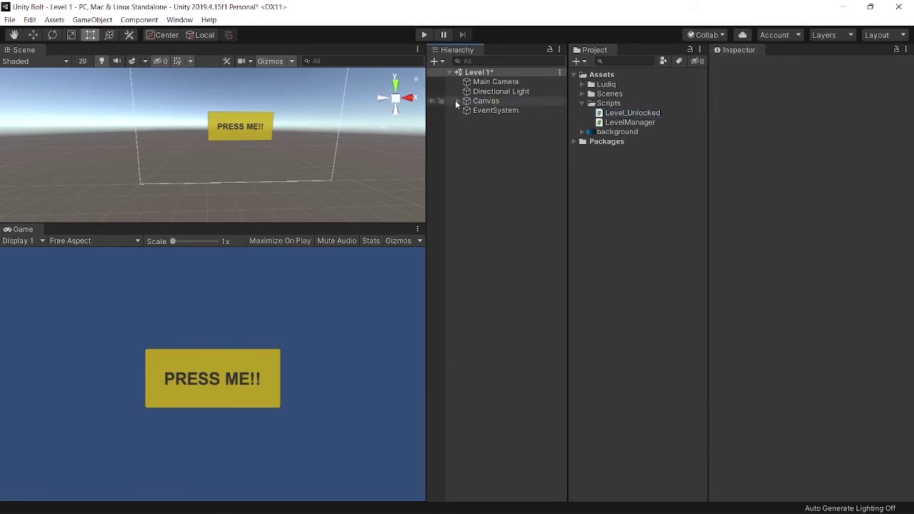
pyautogui.click(457, 101)
pyautogui.click(485, 100)
pyautogui.click(492, 110)
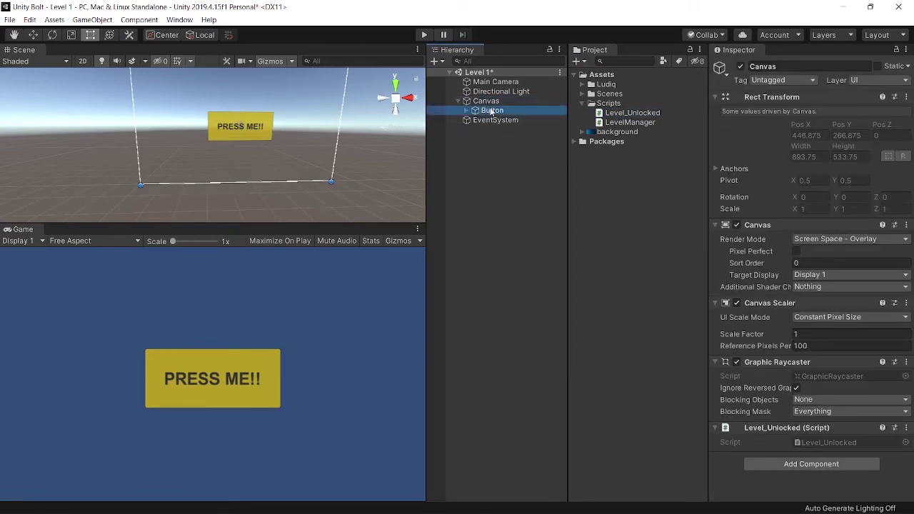
pyautogui.scroll(-5, 832, 306)
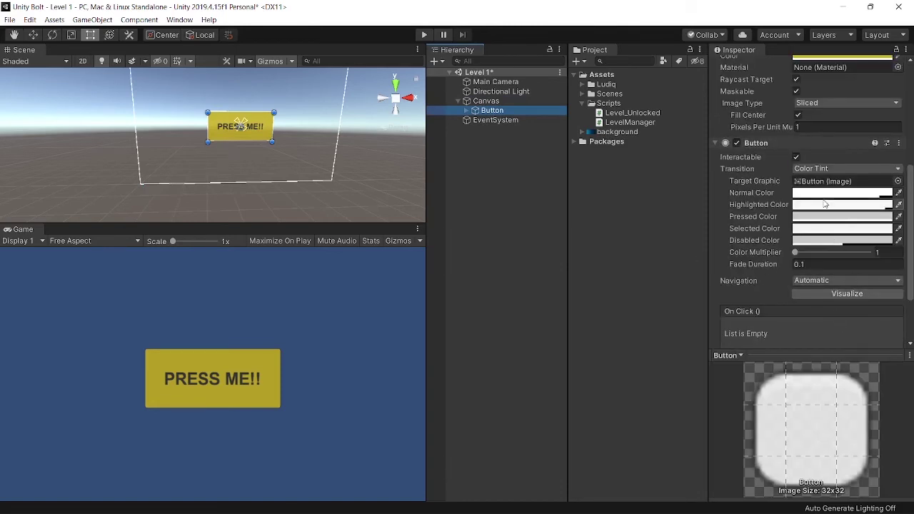
pyautogui.scroll(3, 824, 200)
pyautogui.scroll(-5, 823, 202)
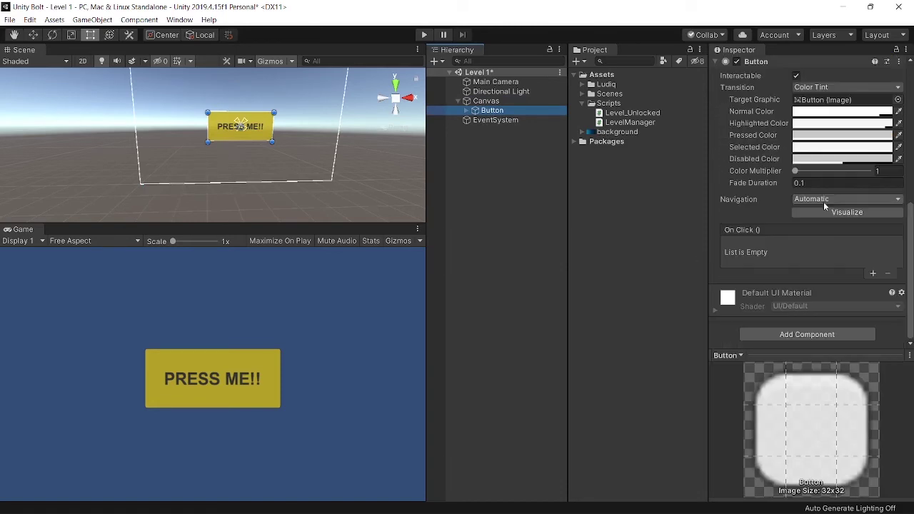
# - Add an On Click entry targeting Canvas that calls Level_Unlocked.levelunlocked with 2
pyautogui.click(872, 274)
pyautogui.moveTo(491, 111); pyautogui.dragTo(746, 257)
pyautogui.click(820, 244)
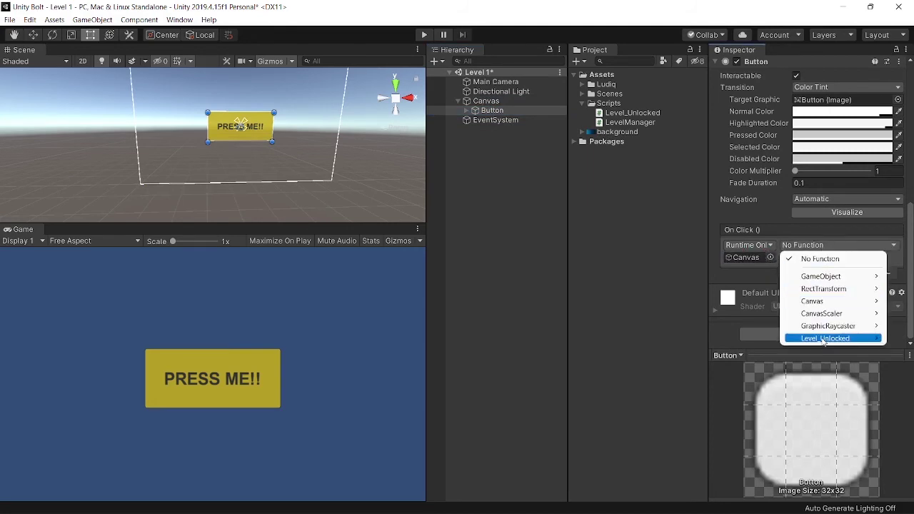
pyautogui.moveTo(823, 341)
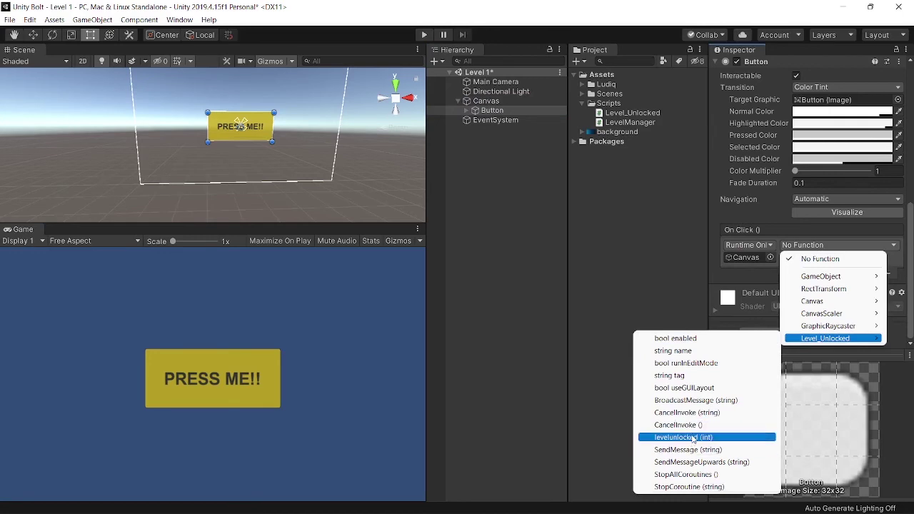
pyautogui.click(691, 437)
pyautogui.click(813, 257)
pyautogui.write('2')
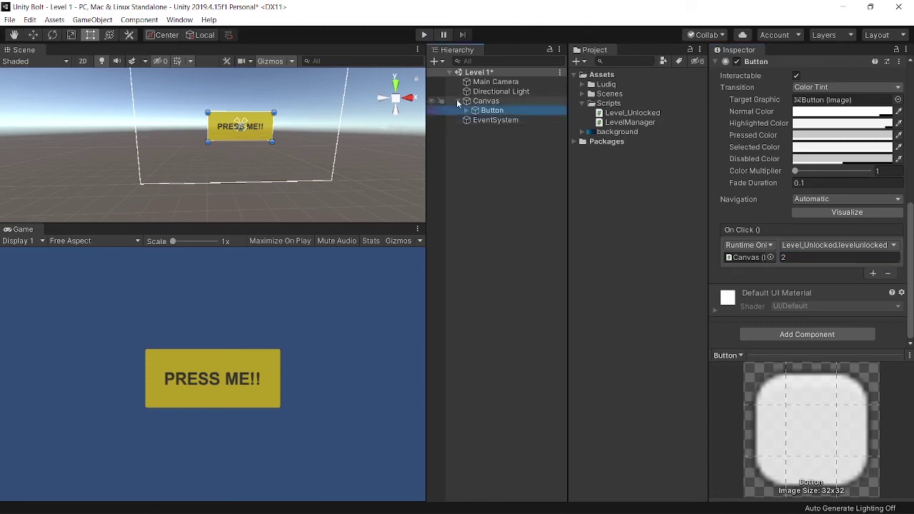
pyautogui.click(485, 105)
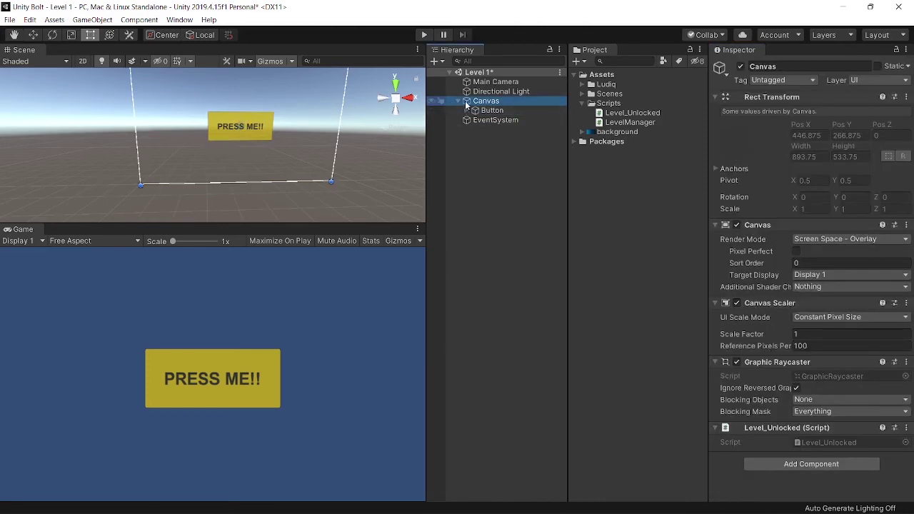
pyautogui.click(458, 101)
pyautogui.click(468, 176)
# - Save the Level 1 scene and open Level 2
pyautogui.hotkey('ctrl', 's')
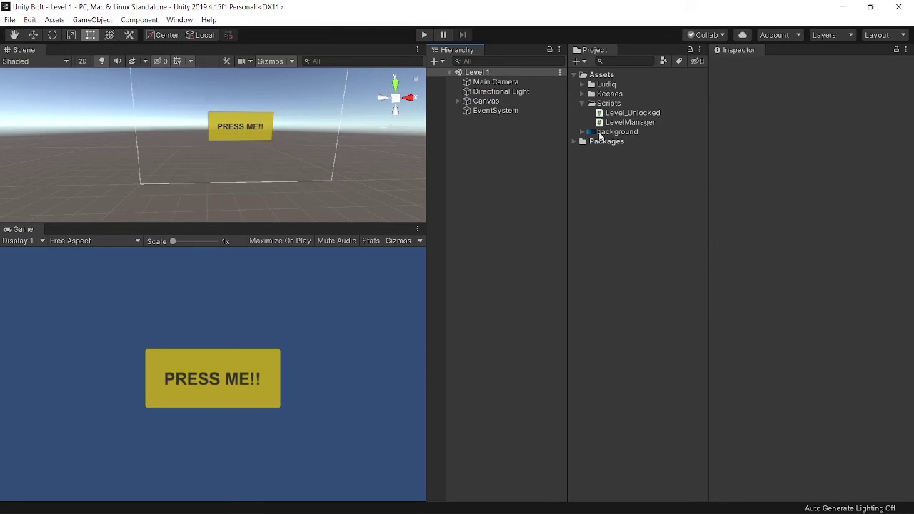
pyautogui.click(581, 104)
pyautogui.click(580, 94)
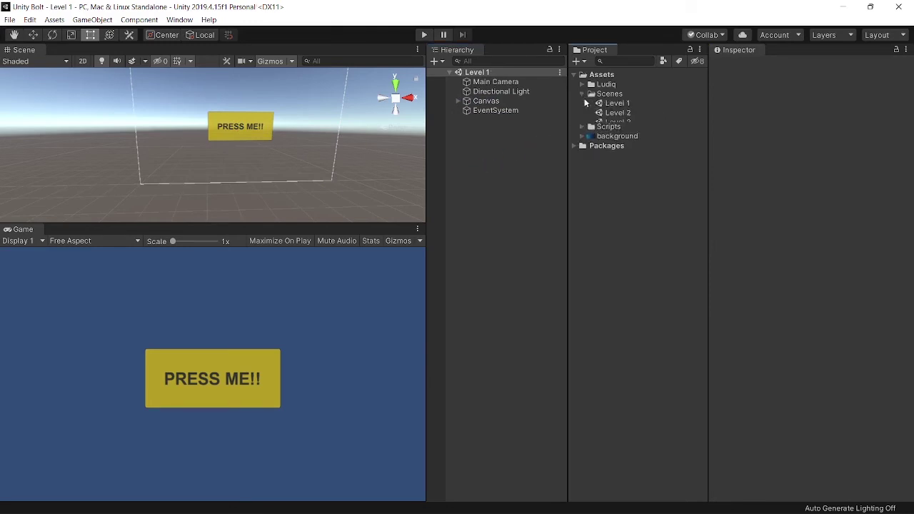
pyautogui.click(582, 151)
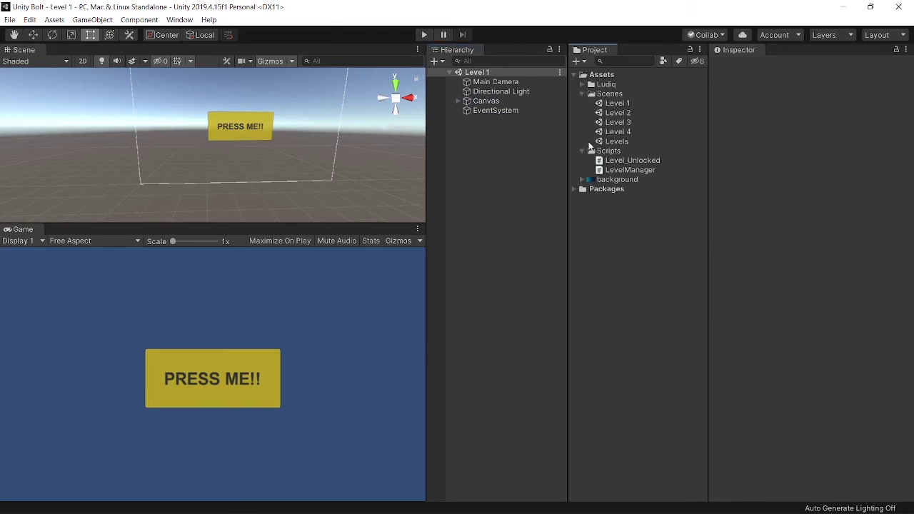
pyautogui.doubleClick(619, 113)
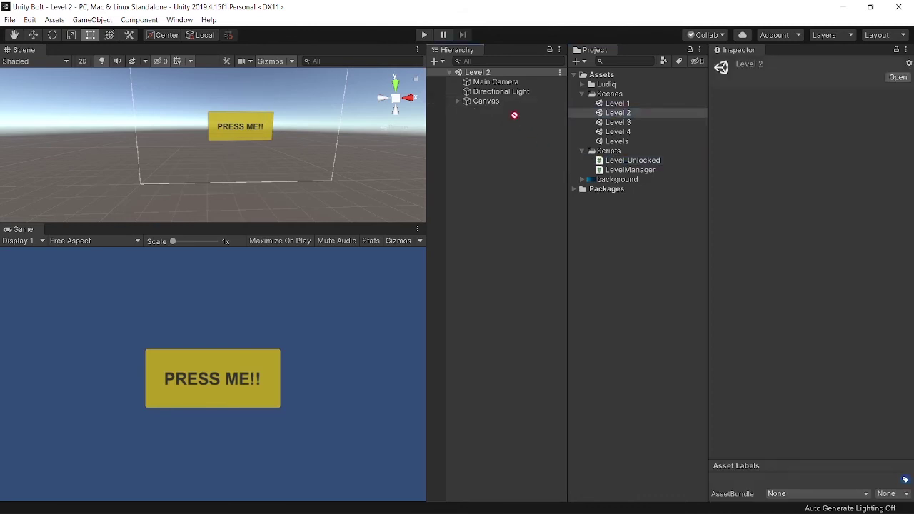
# - Attach Level_Unlocked to the Level 2 Canvas and have the Button's On Click call levelunlocked
pyautogui.moveTo(615, 161); pyautogui.dragTo(494, 102)
pyautogui.click(457, 101)
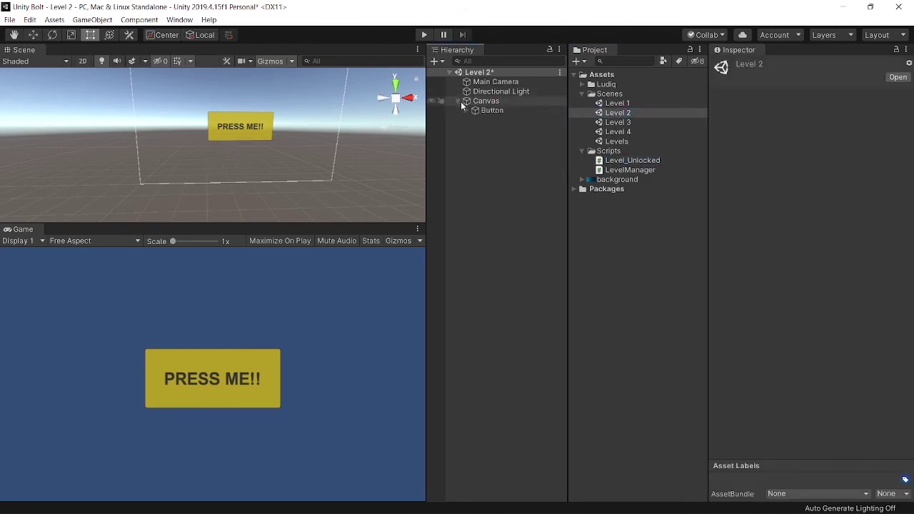
pyautogui.click(491, 110)
pyautogui.scroll(-10, 841, 269)
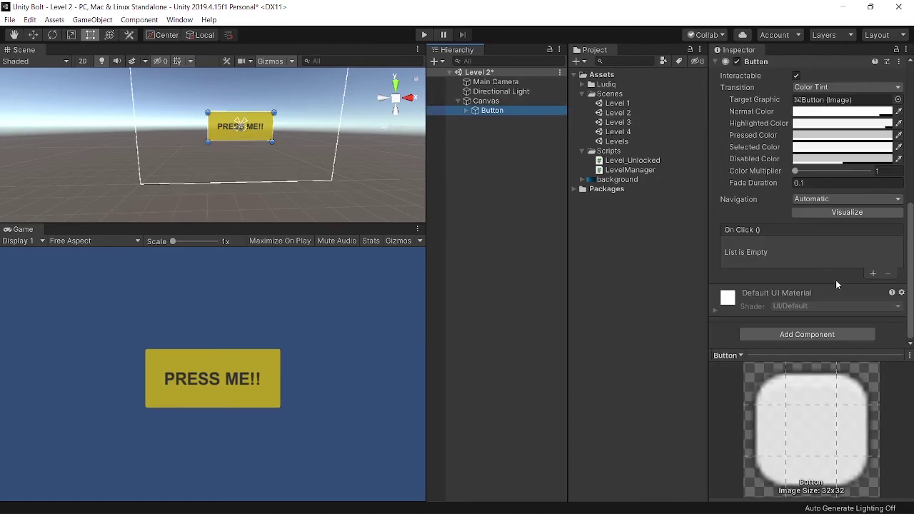
pyautogui.click(872, 274)
pyautogui.moveTo(489, 100); pyautogui.dragTo(746, 257)
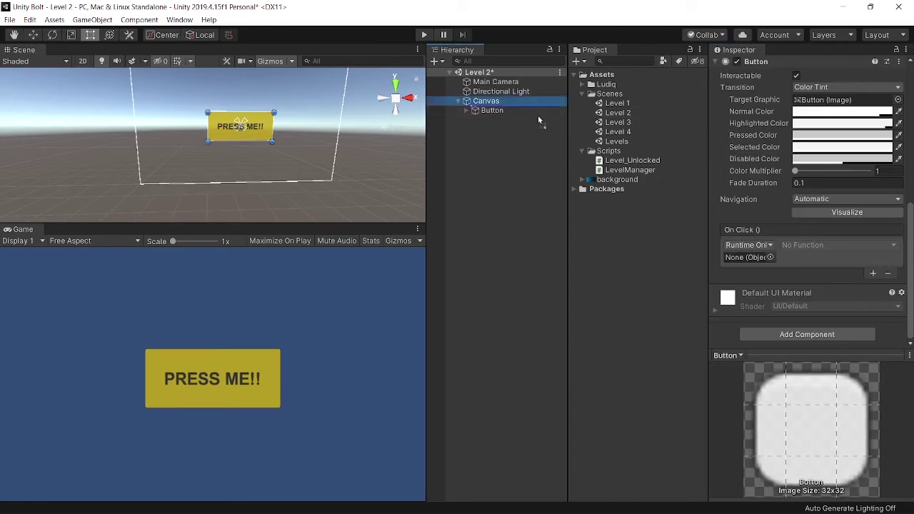
pyautogui.click(825, 247)
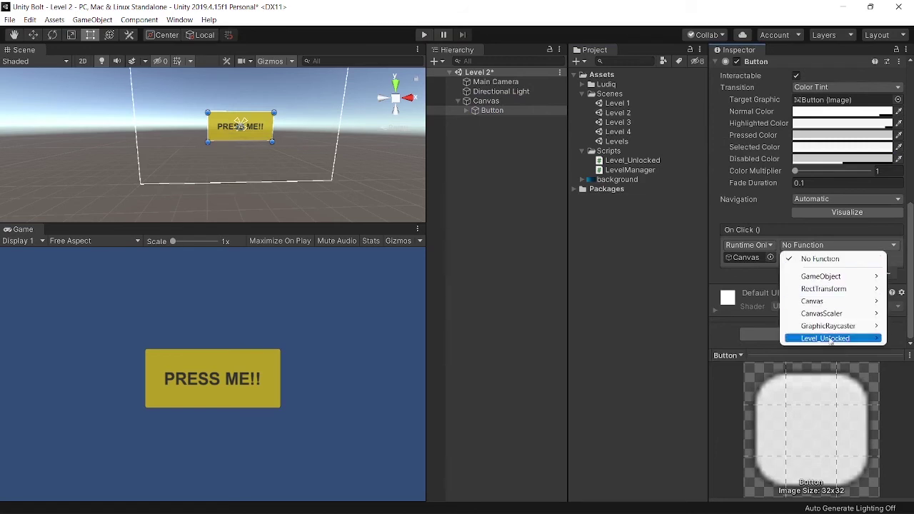
pyautogui.moveTo(816, 341)
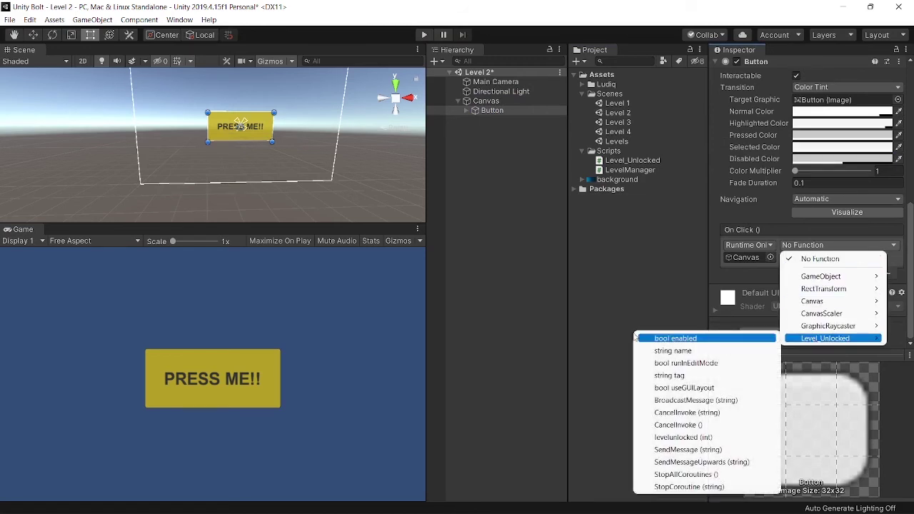
pyautogui.click(683, 436)
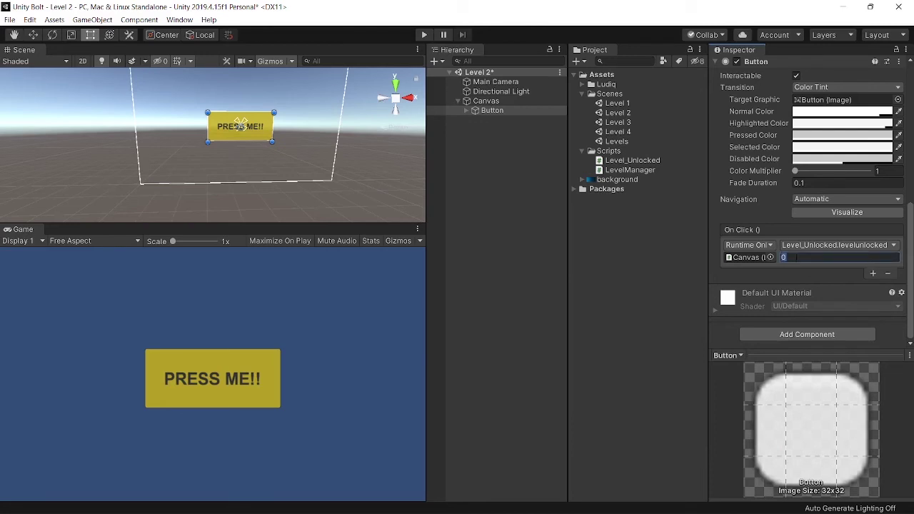
# - Open the Level 3 scene
pyautogui.click(501, 142)
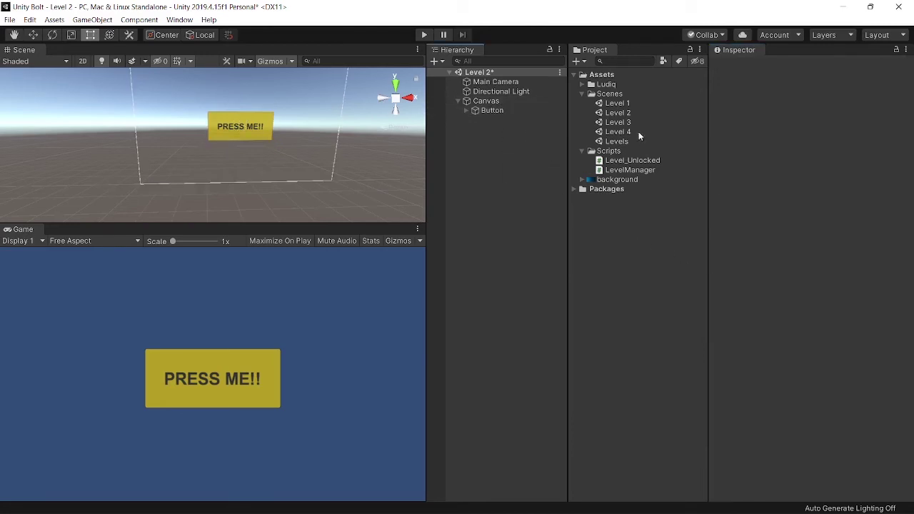
pyautogui.click(620, 123)
pyautogui.doubleClick(620, 123)
# - Save Level 2 changes and attach Level_Unlocked to the Level 3 Canvas
pyautogui.click(471, 282)
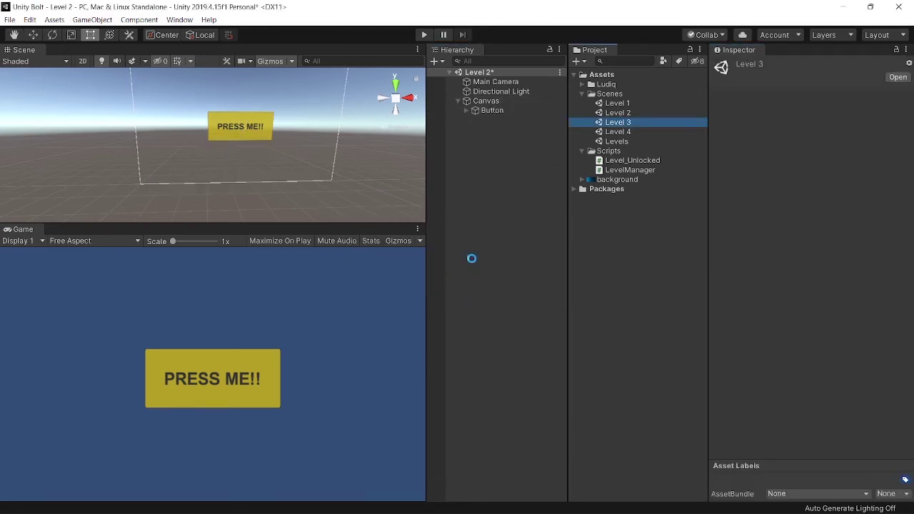
pyautogui.click(492, 102)
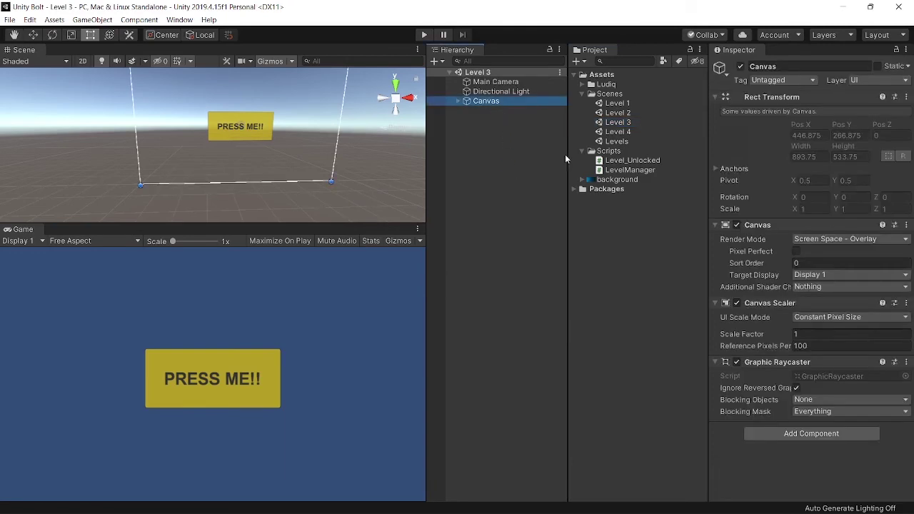
pyautogui.moveTo(620, 165); pyautogui.dragTo(825, 445)
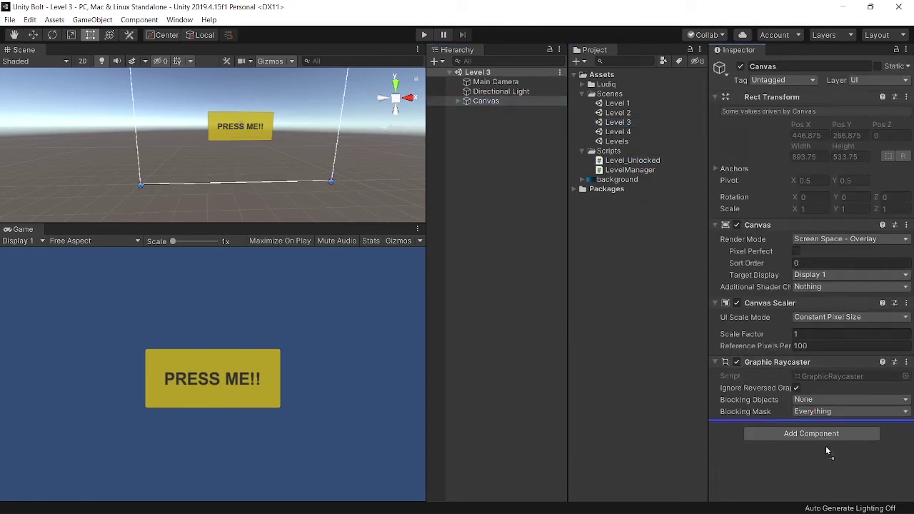
# - Add a Button On Click entry targeting Canvas calling levelunlocked, leaving the value 0
pyautogui.click(458, 101)
pyautogui.click(492, 109)
pyautogui.scroll(-10, 807, 215)
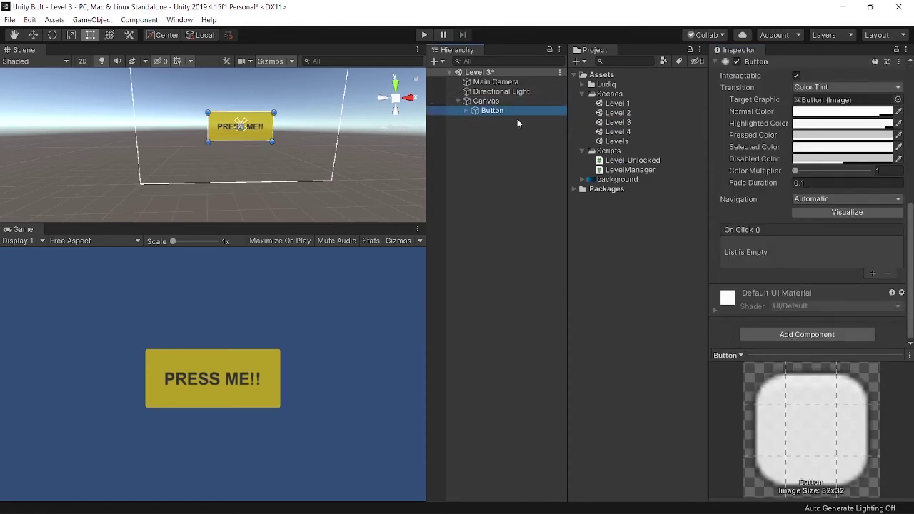
pyautogui.moveTo(485, 100); pyautogui.dragTo(732, 277)
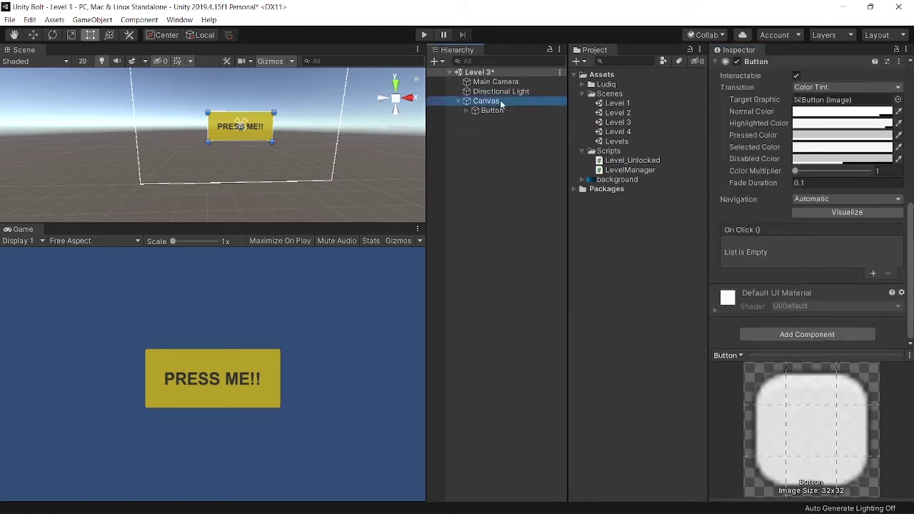
pyautogui.click(873, 274)
pyautogui.moveTo(485, 100); pyautogui.dragTo(743, 260)
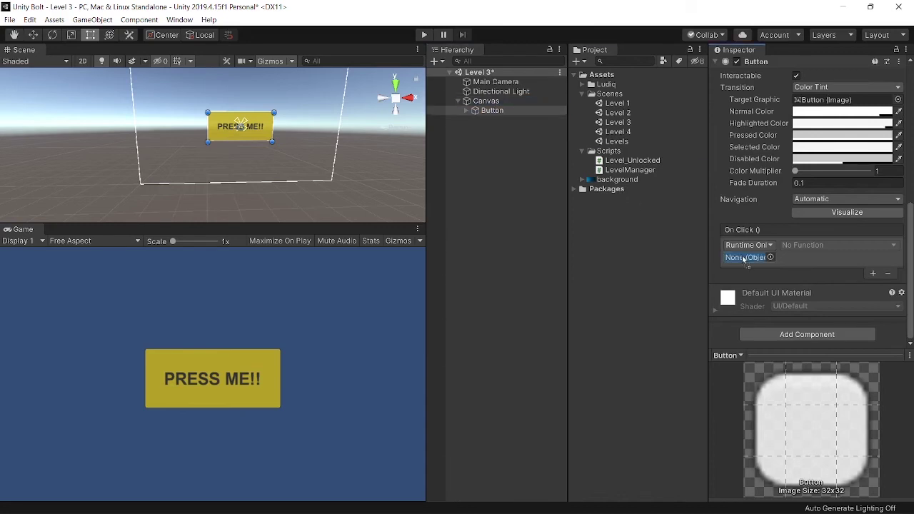
pyautogui.click(814, 244)
pyautogui.moveTo(821, 337)
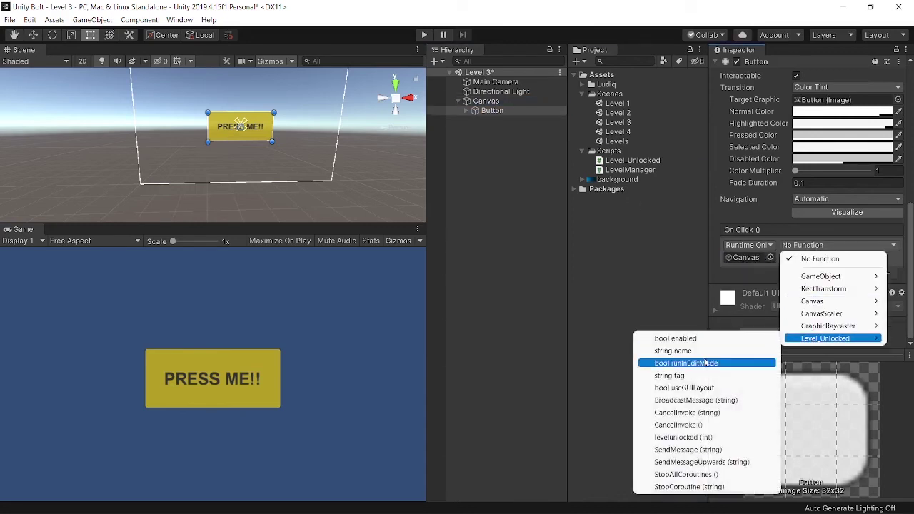
pyautogui.click(683, 437)
pyautogui.click(788, 259)
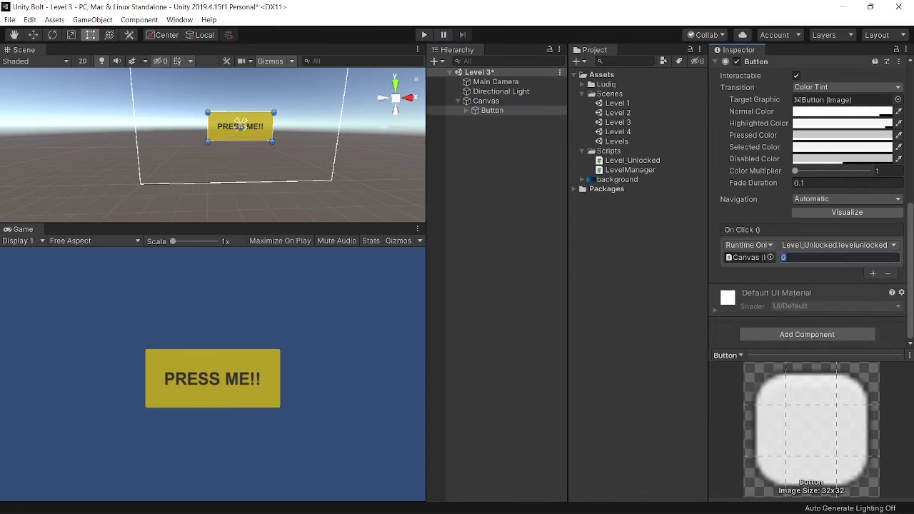
# - Verify the Level 3 Canvas carries the Level_Unlocked script
pyautogui.click(495, 197)
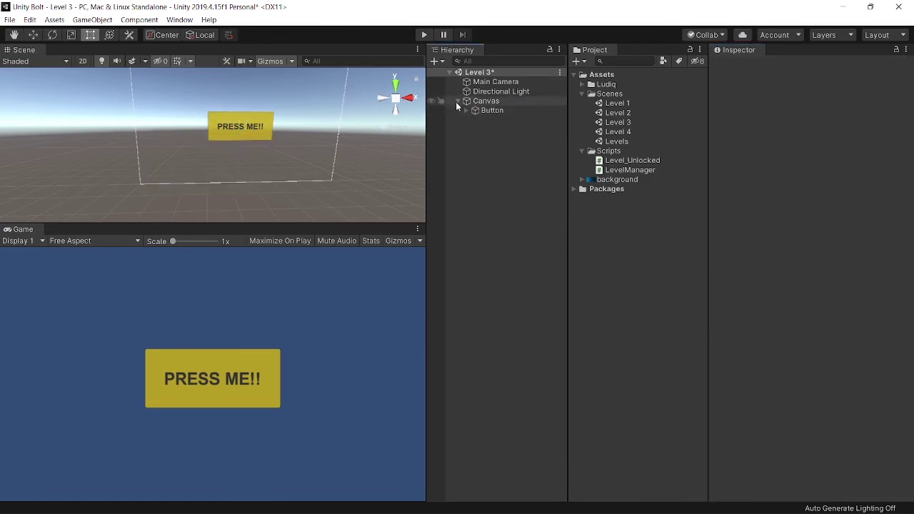
pyautogui.click(487, 101)
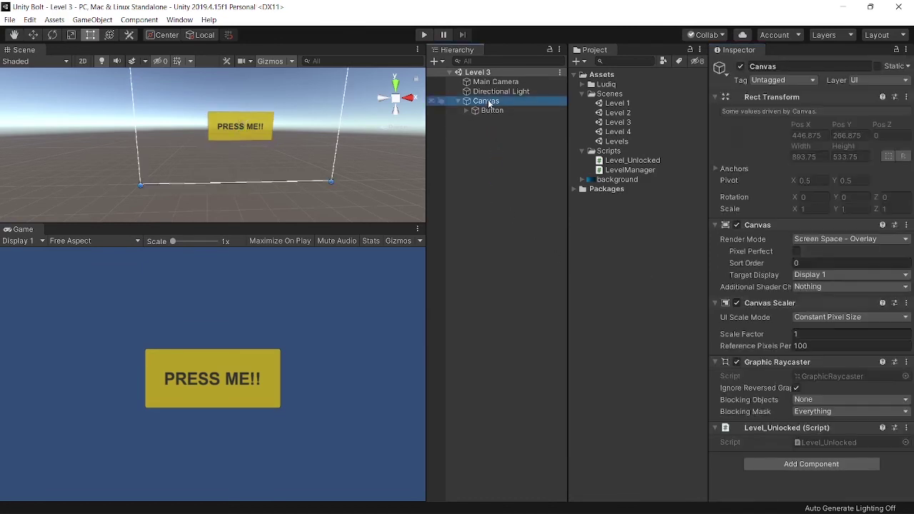
pyautogui.click(491, 145)
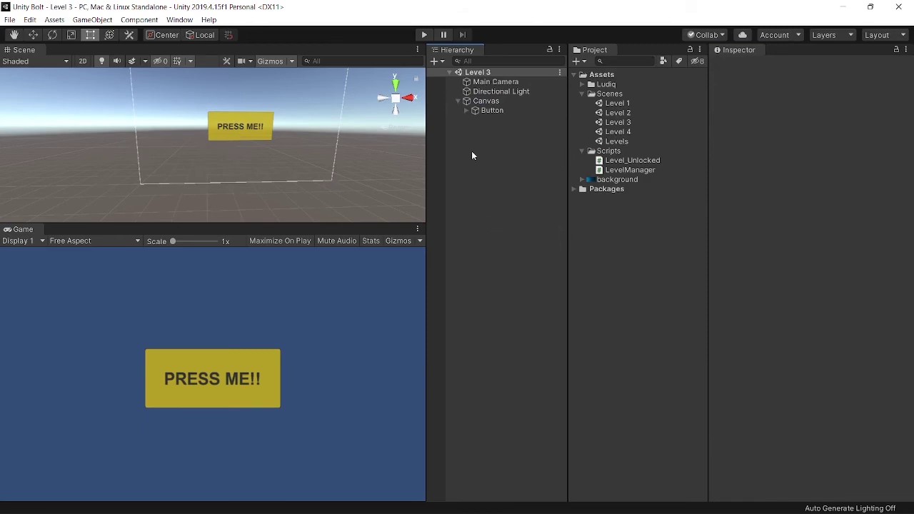
pyautogui.click(458, 101)
# - Open Level 4 and delete its PRESS ME!! Button
pyautogui.doubleClick(618, 133)
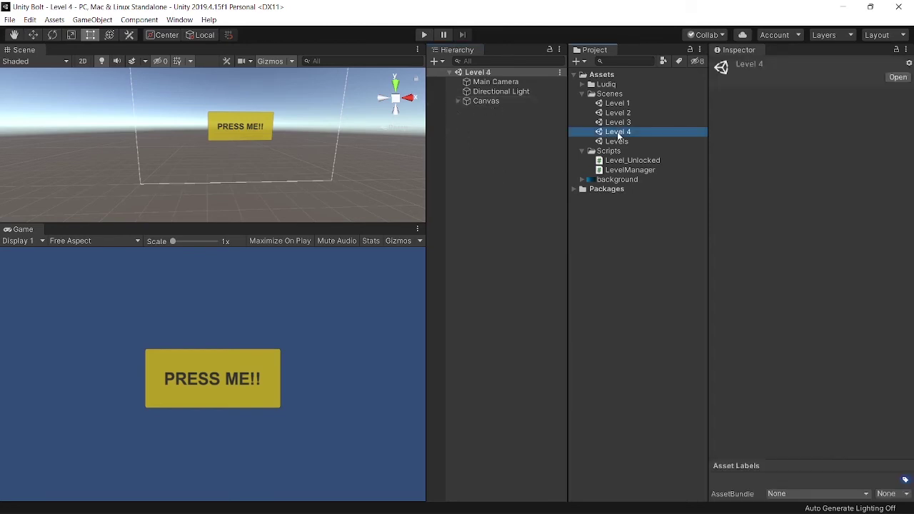
pyautogui.click(458, 102)
pyautogui.click(476, 110)
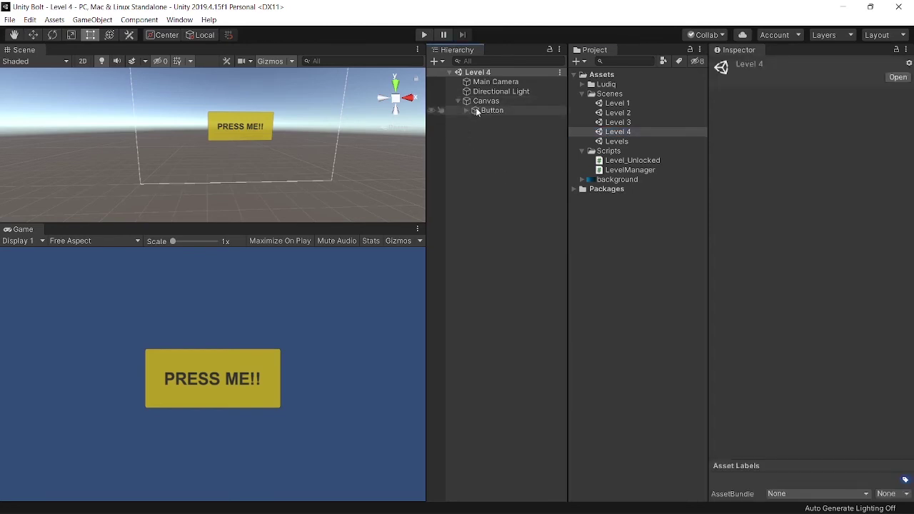
pyautogui.press('Delete')
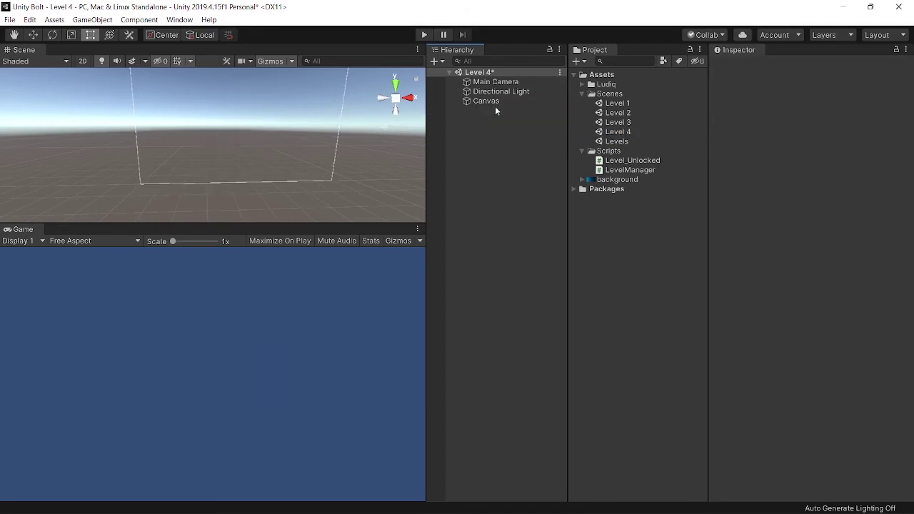
# - Add a UI Text under Canvas and start its text with "H"
pyautogui.click(491, 101)
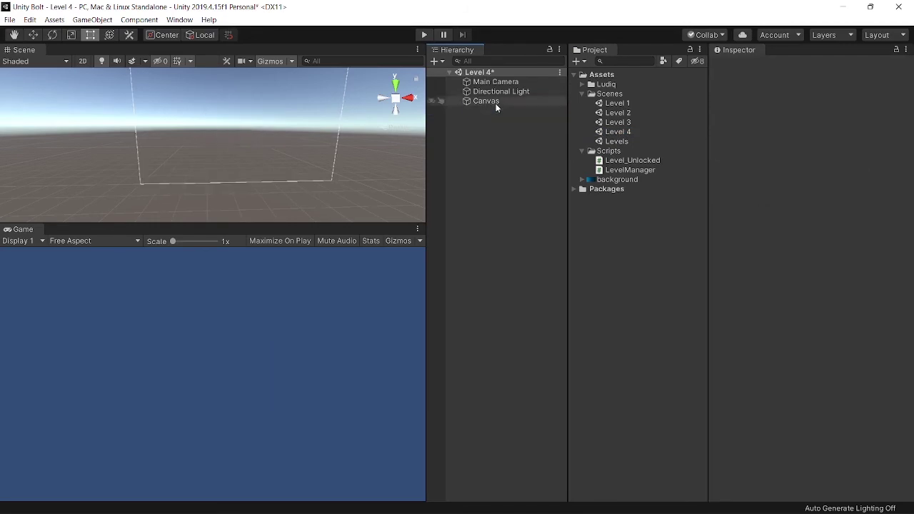
pyautogui.click(435, 61)
pyautogui.moveTo(471, 174)
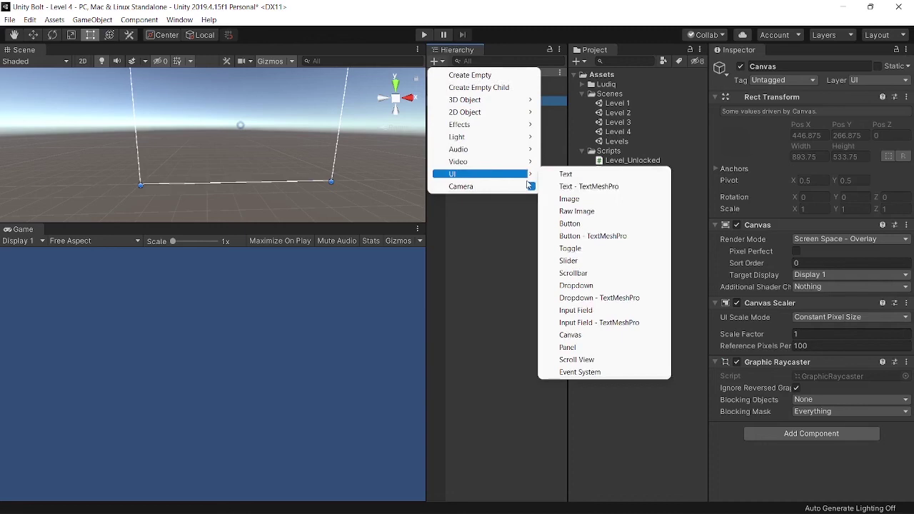
pyautogui.click(566, 174)
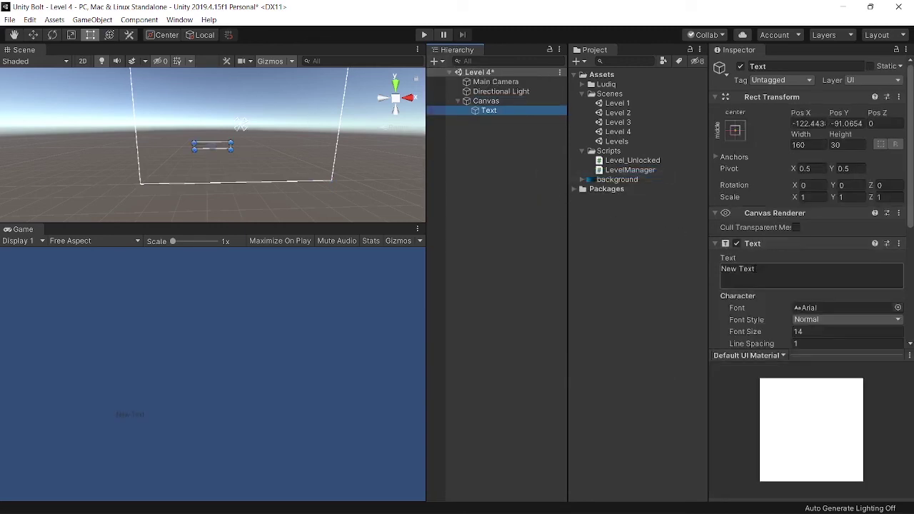
pyautogui.click(739, 271)
pyautogui.write('Hurry! ALL levels')
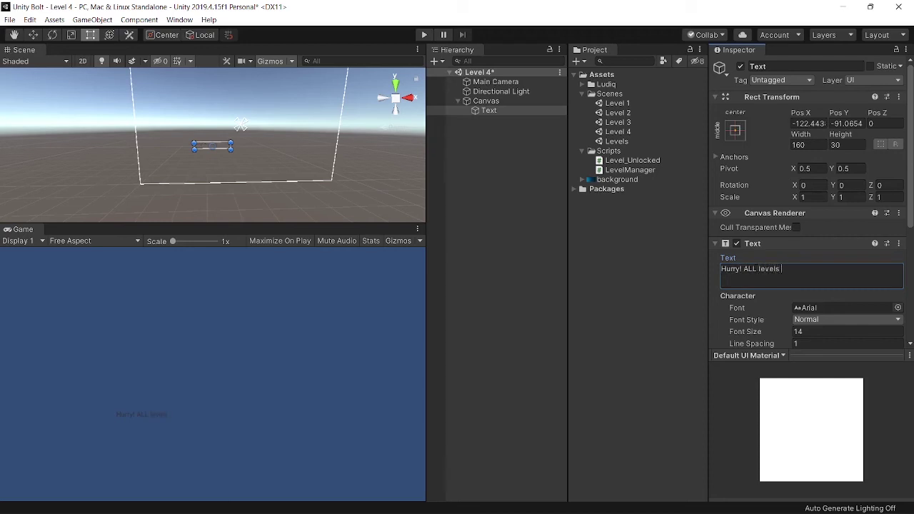
# - Correct the text to 'Hurry! All levels Unlocked' and anchor it middle-center
pyautogui.write('Unlock')
pyautogui.press('BackSpace')
pyautogui.press('BackSpace')
pyautogui.write('ll')
pyautogui.click(730, 134)
pyautogui.click(731, 135)
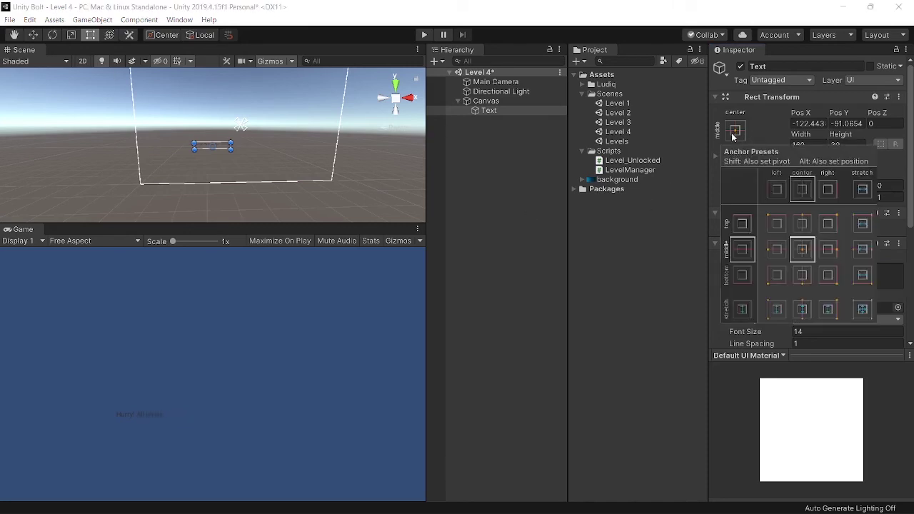
pyautogui.keyDown('alt'); pyautogui.click(806, 254); pyautogui.keyUp('alt')
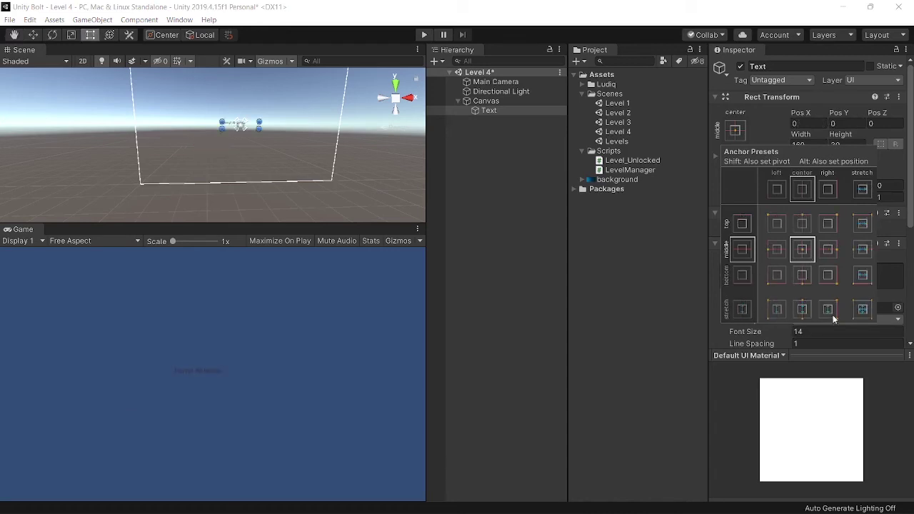
pyautogui.click(667, 277)
# - Set the text to Bold And Italic, size 60, overflowing horizontally and vertically
pyautogui.scroll(-4, 820, 214)
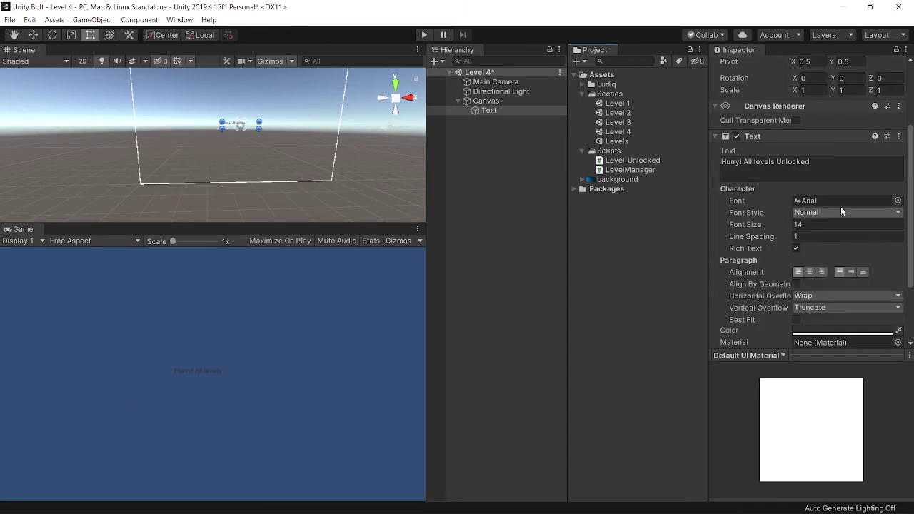
pyautogui.click(840, 212)
pyautogui.click(836, 263)
pyautogui.click(807, 224)
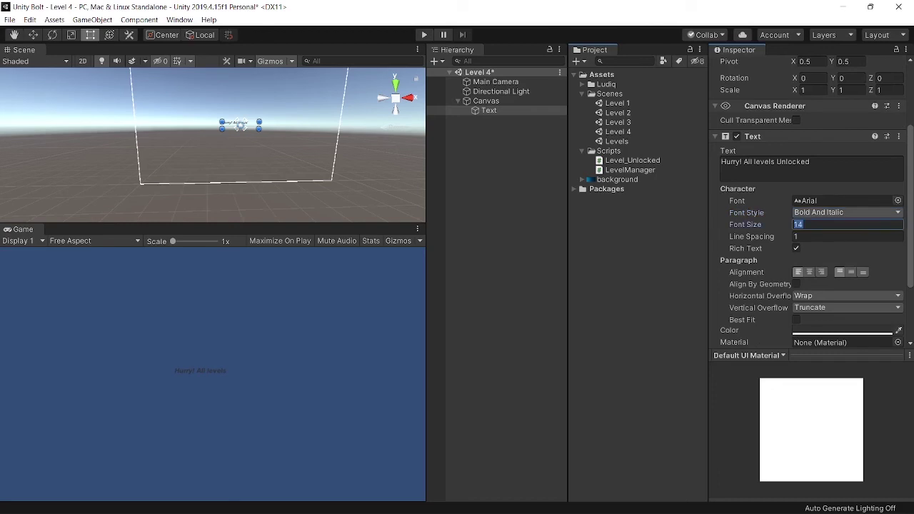
pyautogui.write('60')
pyautogui.click(846, 296)
pyautogui.click(846, 321)
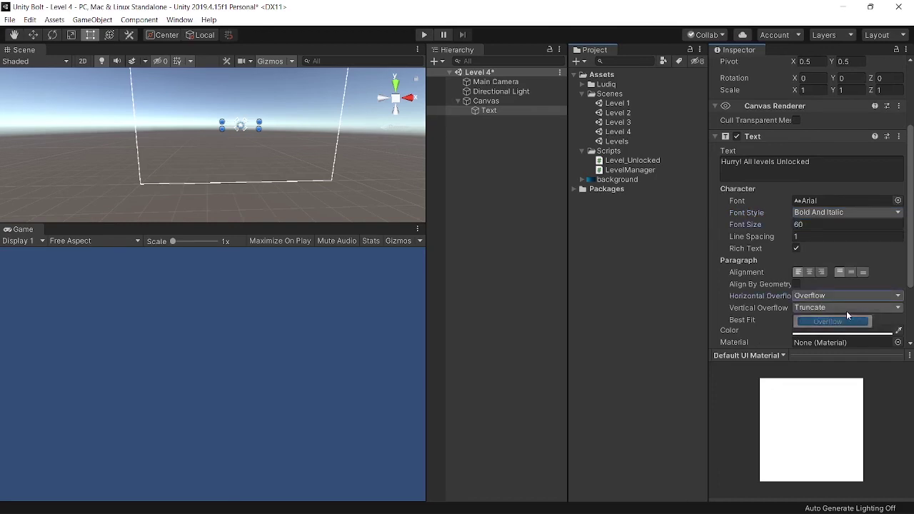
pyautogui.click(846, 308)
pyautogui.click(842, 333)
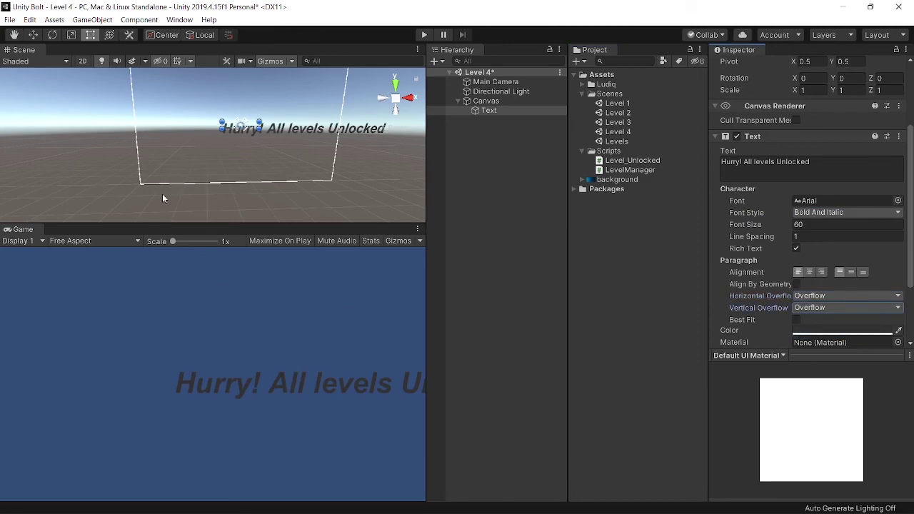
# - Move the text left into the game view and colour it bright green (7EFF1A)
pyautogui.click(34, 36)
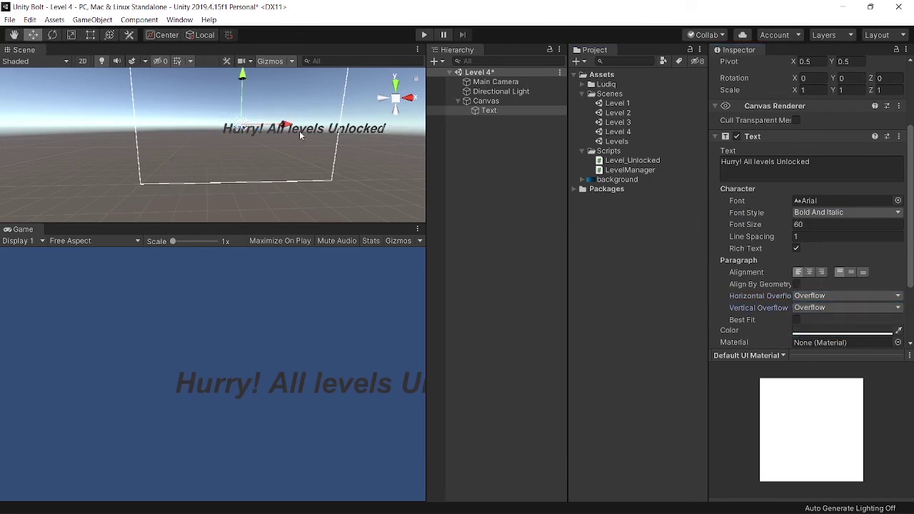
pyautogui.moveTo(299, 131); pyautogui.dragTo(224, 129)
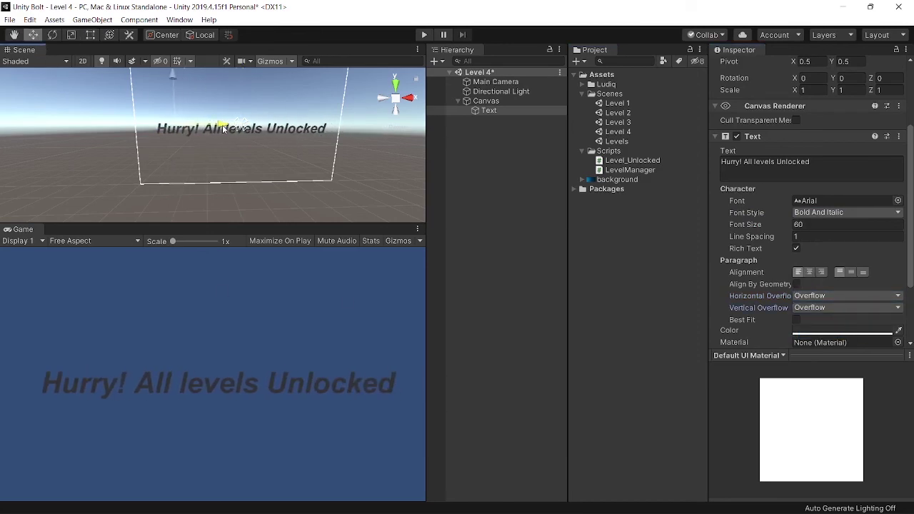
pyautogui.click(841, 331)
pyautogui.click(78, 64)
pyautogui.moveTo(79, 88); pyautogui.dragTo(99, 68)
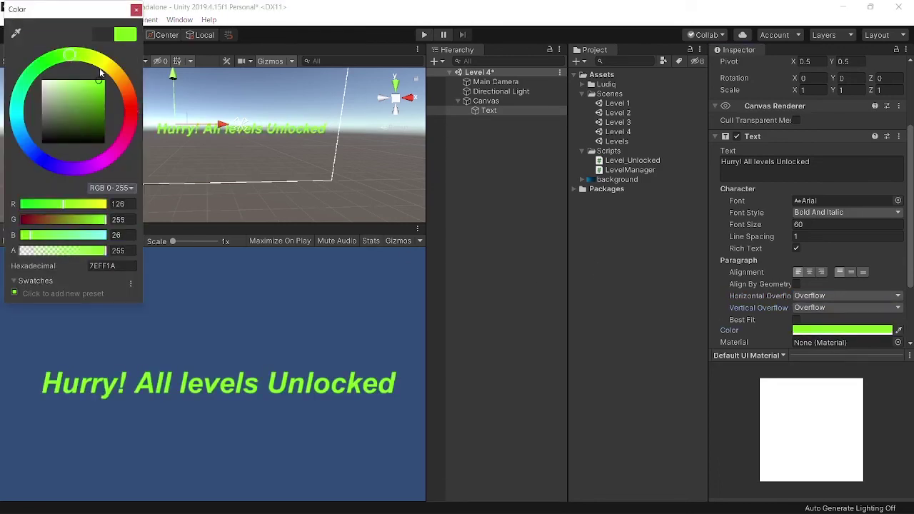
pyautogui.click(136, 9)
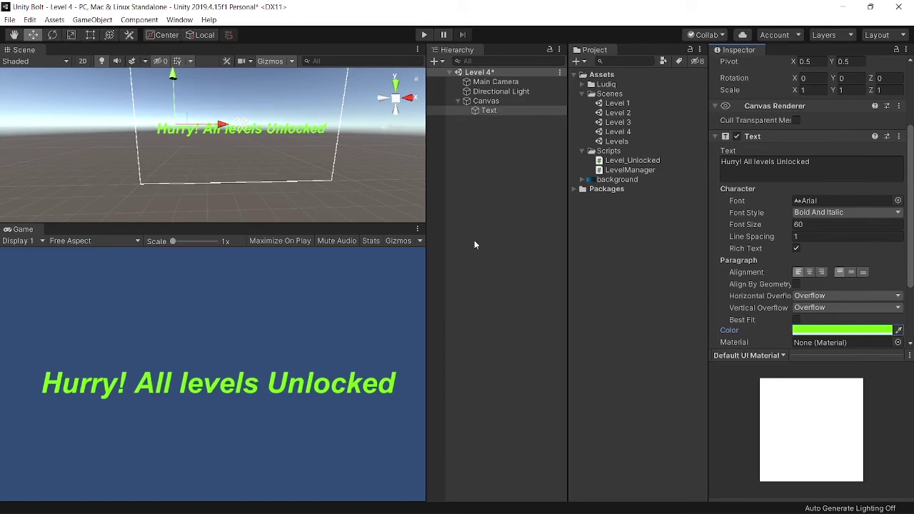
pyautogui.click(519, 281)
pyautogui.click(457, 101)
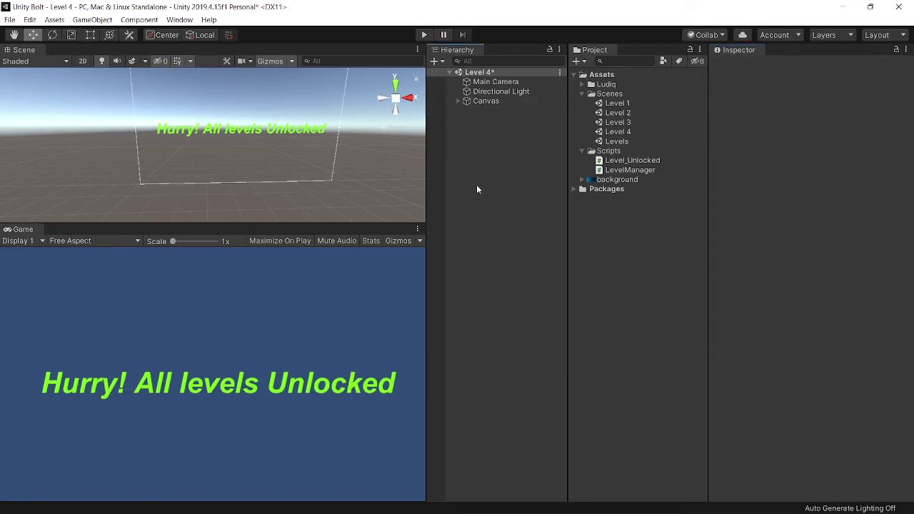
# - Load the Levels scene from the Project panel and switch to Visual Studio
pyautogui.doubleClick(606, 142)
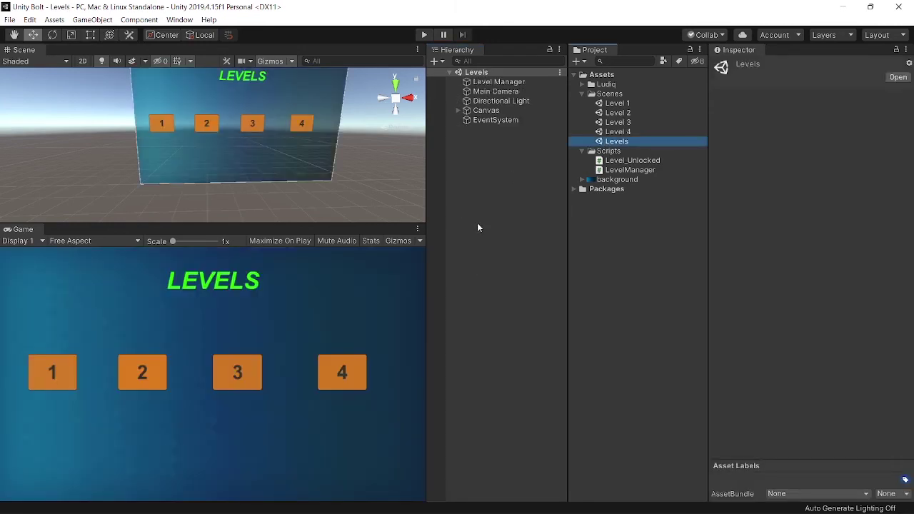
pyautogui.hotkey('alt', 'Tab')
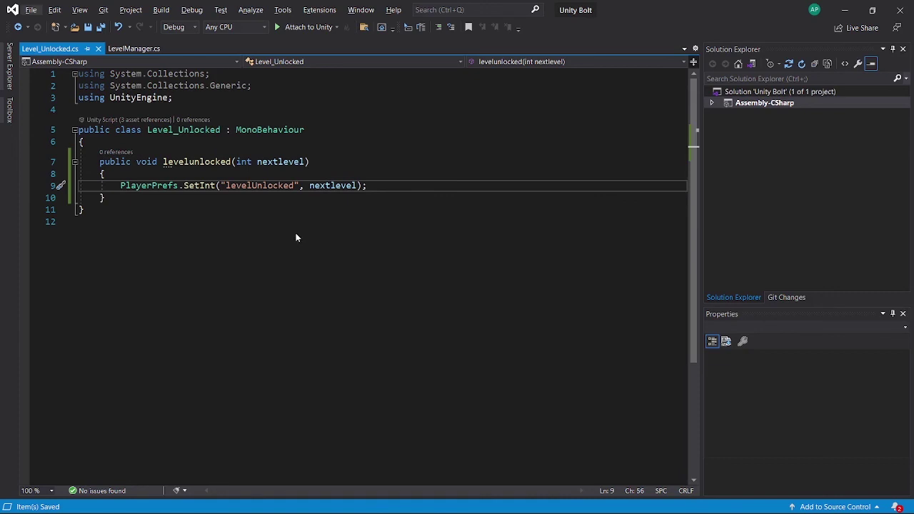
# - Review the LevelManager.cs code that enables buttons from levelUnlocked, then return to Unity
pyautogui.click(129, 49)
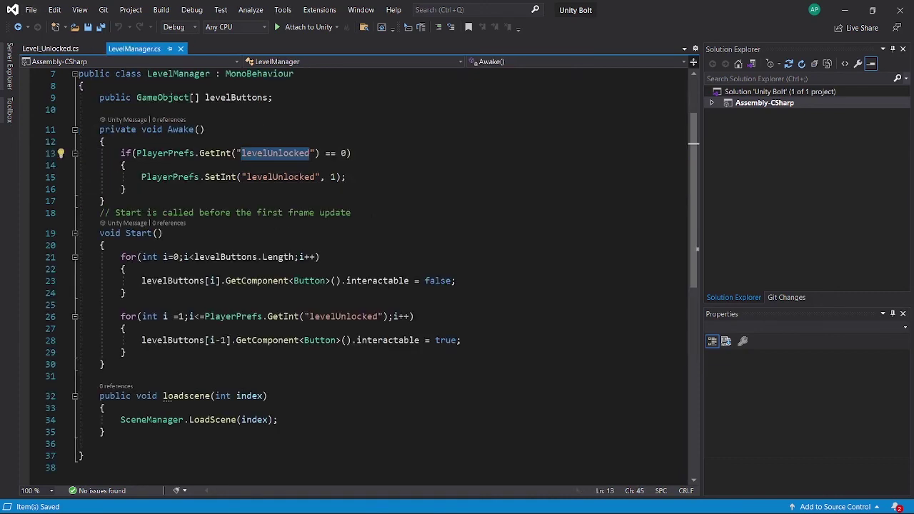
pyautogui.click(101, 375)
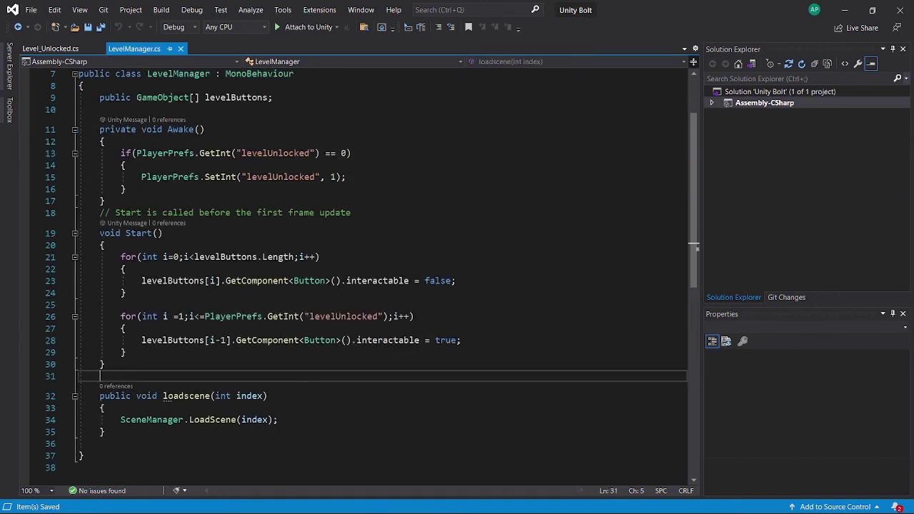
pyautogui.scroll(1, 101, 376)
pyautogui.scroll(-1, 320, 254)
pyautogui.scroll(-1, 320, 254)
pyautogui.scroll(1, 321, 254)
pyautogui.hotkey('alt', 'Tab')
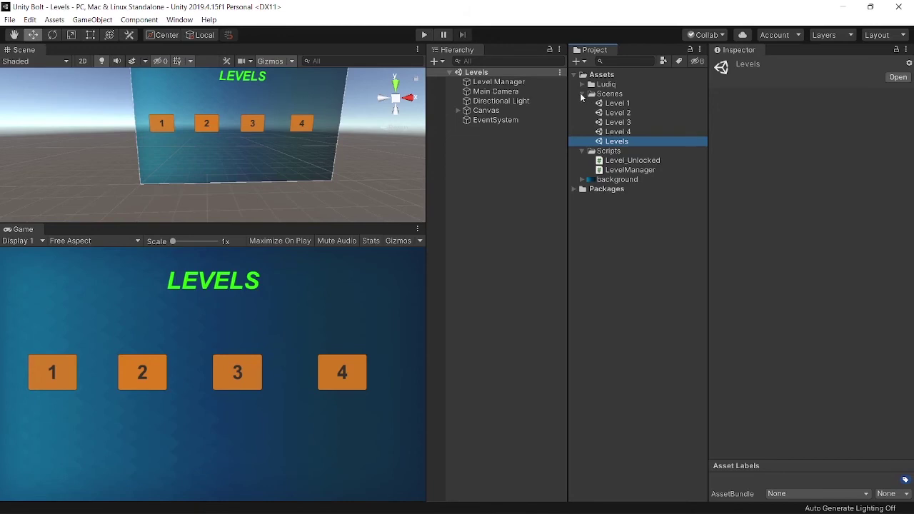
# - Collapse the Scenes and Scripts folders and enable Maximize On Play
pyautogui.click(581, 94)
pyautogui.click(582, 106)
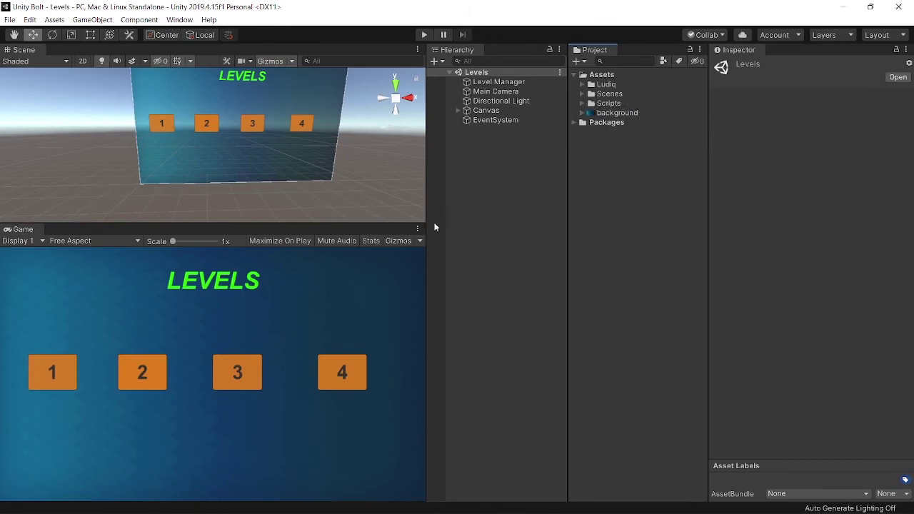
pyautogui.click(283, 242)
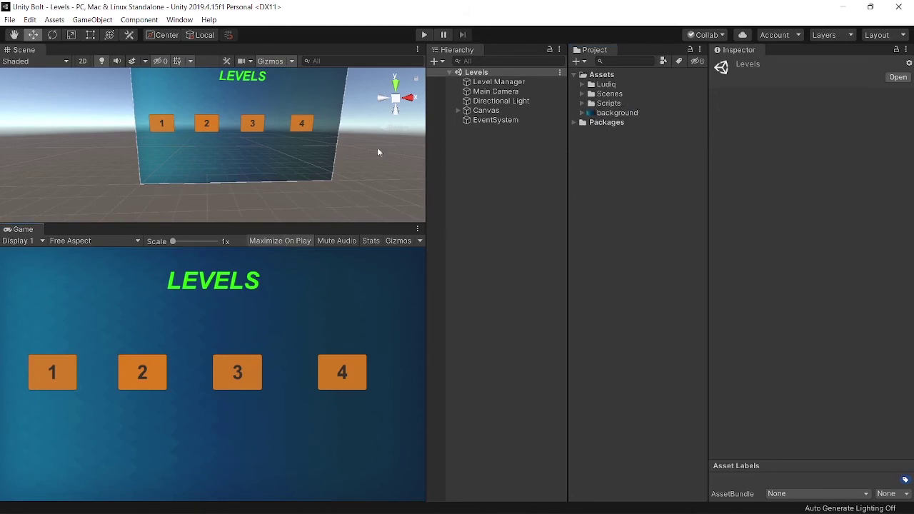
# - Play the Levels menu, open Level 1 and complete it with its button
pyautogui.click(423, 35)
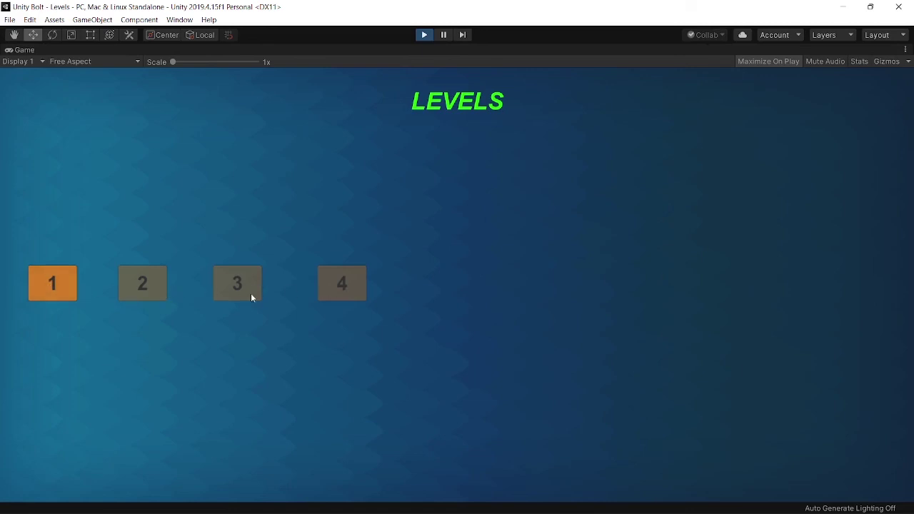
pyautogui.click(55, 287)
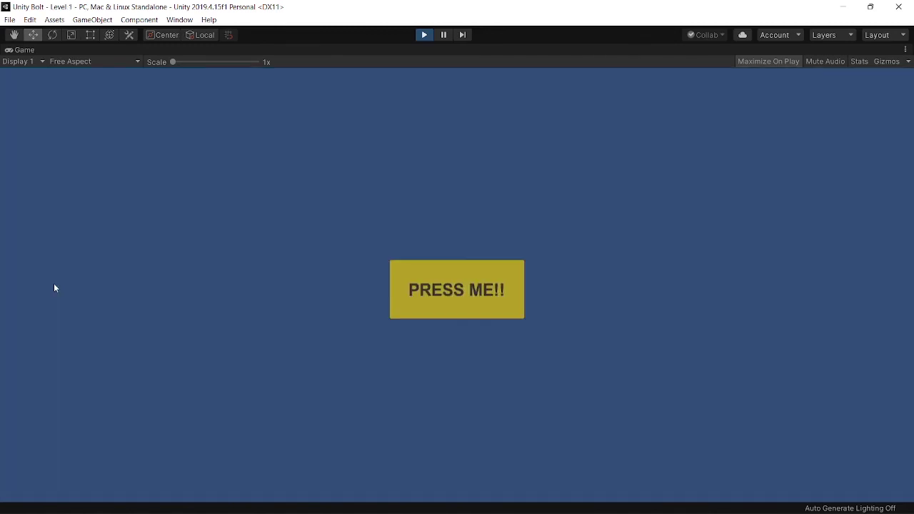
pyautogui.click(488, 301)
# - Restart play mode and open the newly unlocked Level 2
pyautogui.click(425, 35)
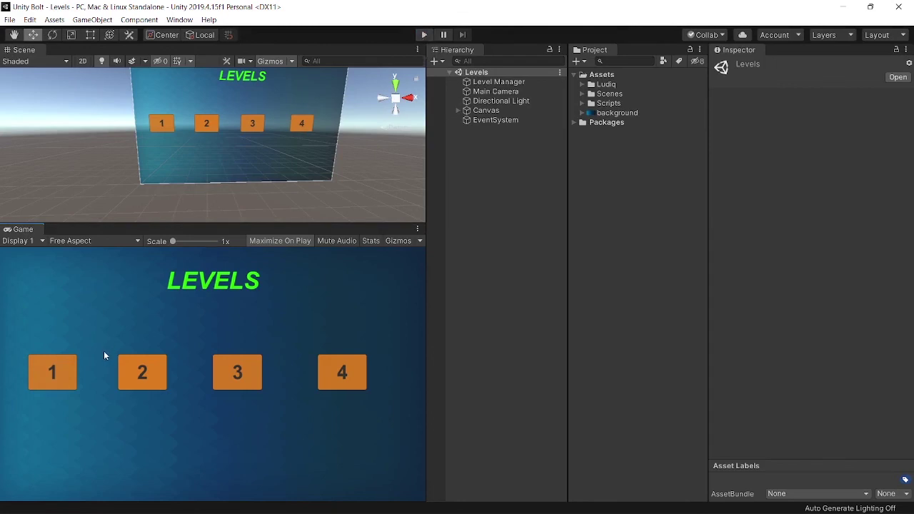
pyautogui.click(425, 34)
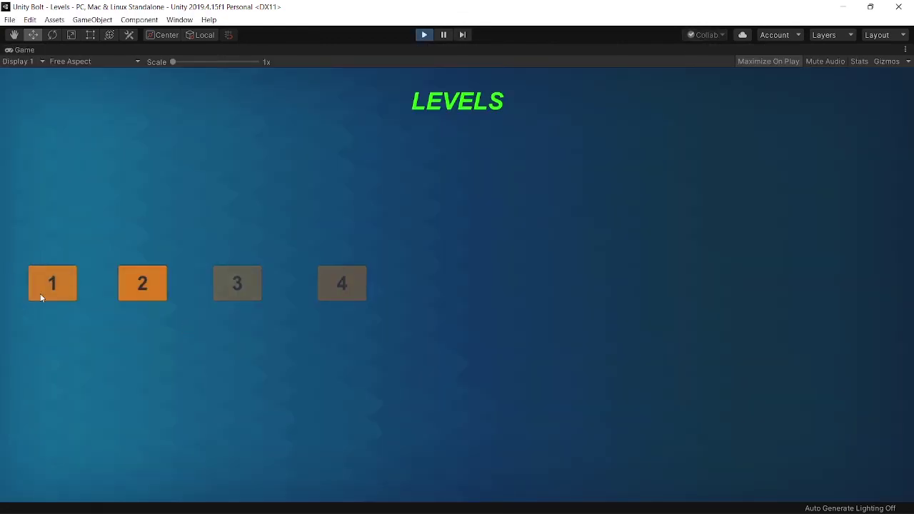
pyautogui.click(165, 285)
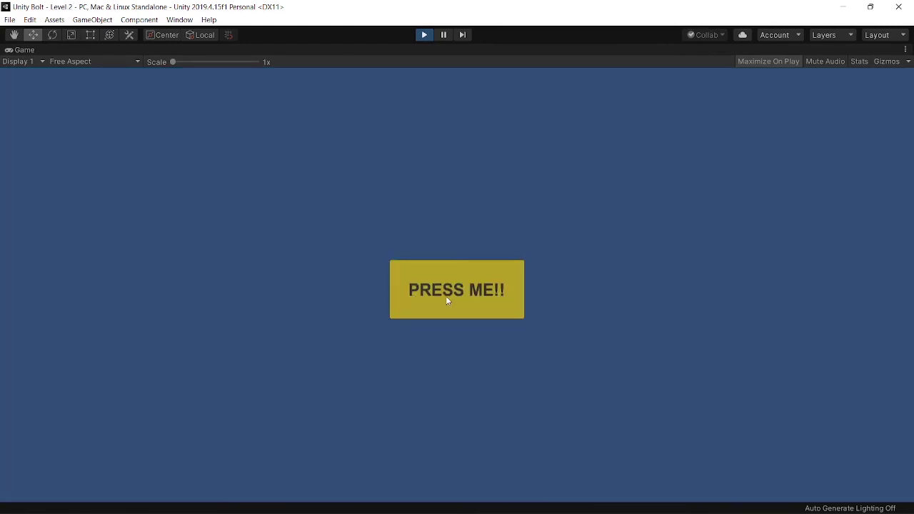